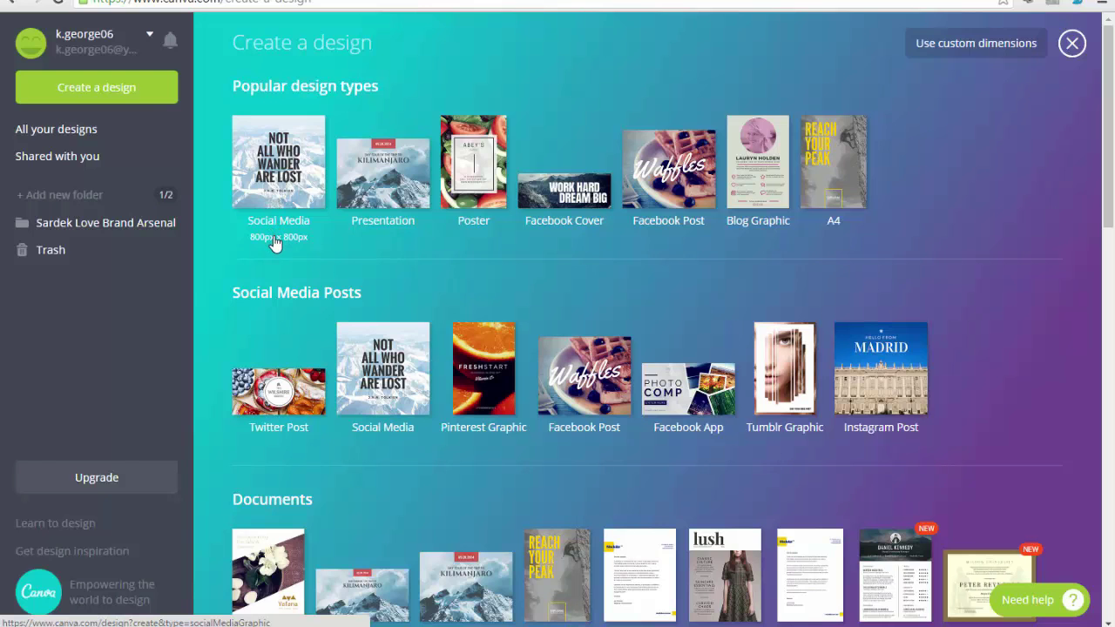
# Create a new Social Media design at 800px × 800px.
pyautogui.click(264, 202)
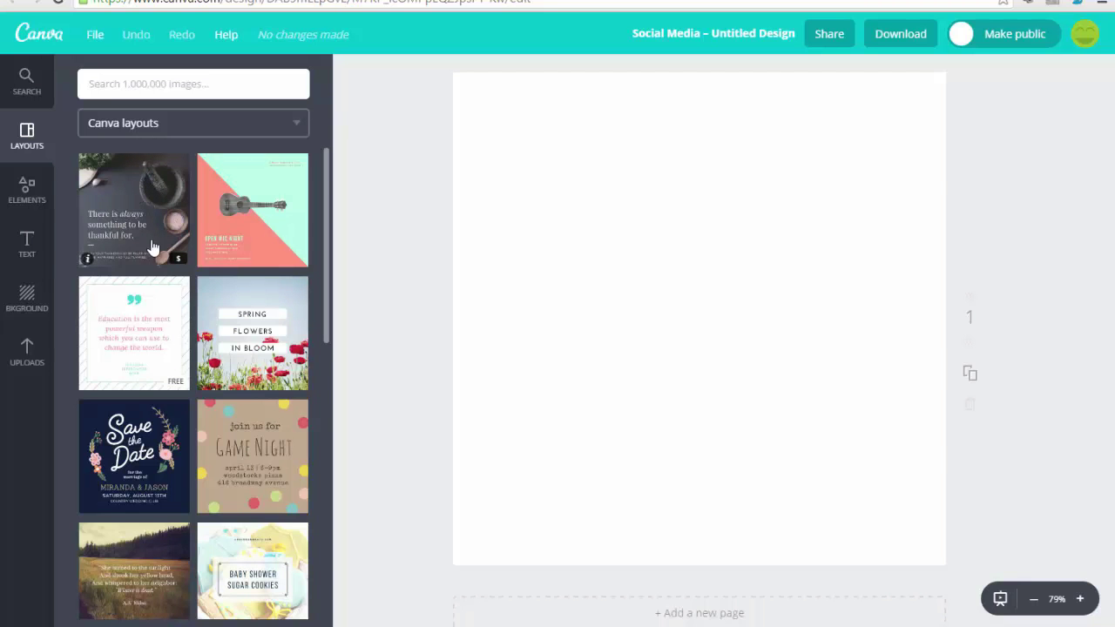
# Apply the "Spring Flowers In Bloom" layout to the blank page and select its poppy background photo.
pyautogui.scroll(-11, 189, 342)
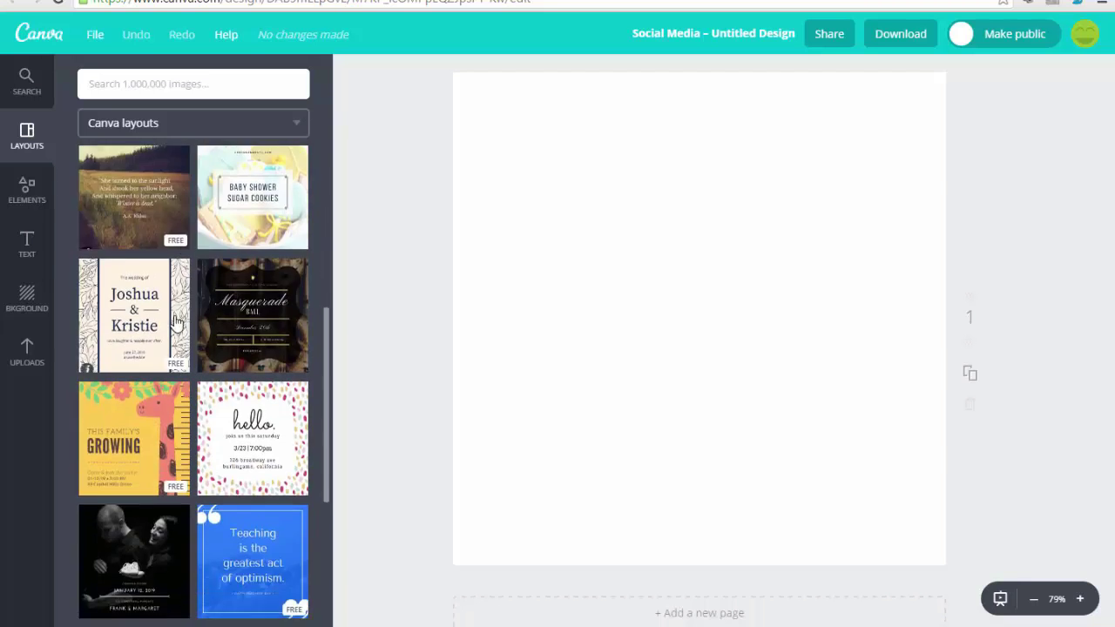
pyautogui.scroll(5, 171, 319)
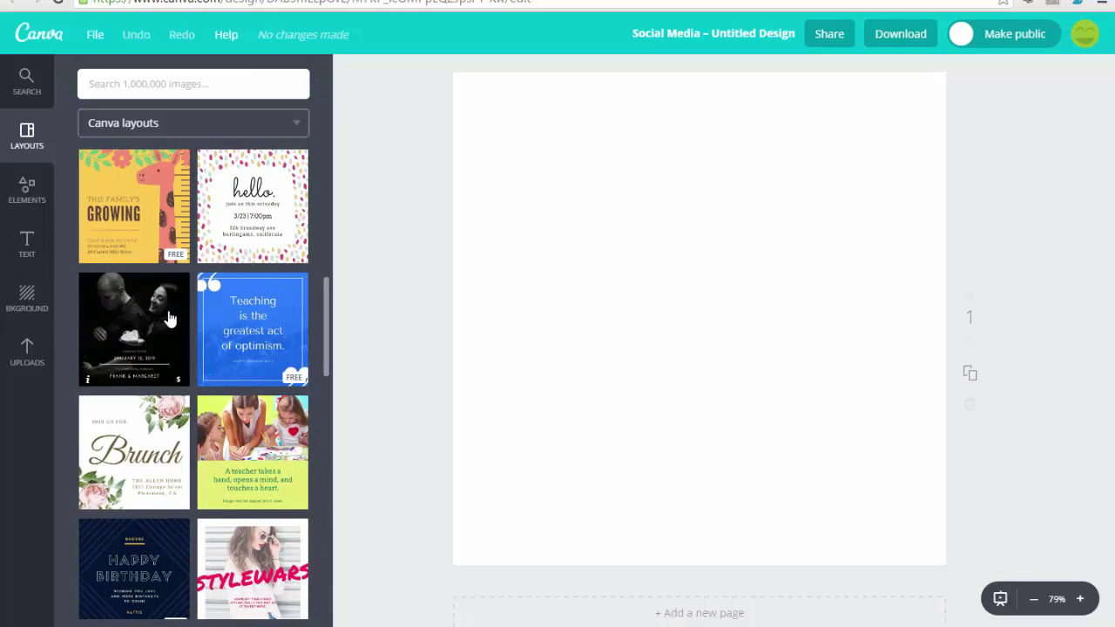
pyautogui.scroll(5, 174, 317)
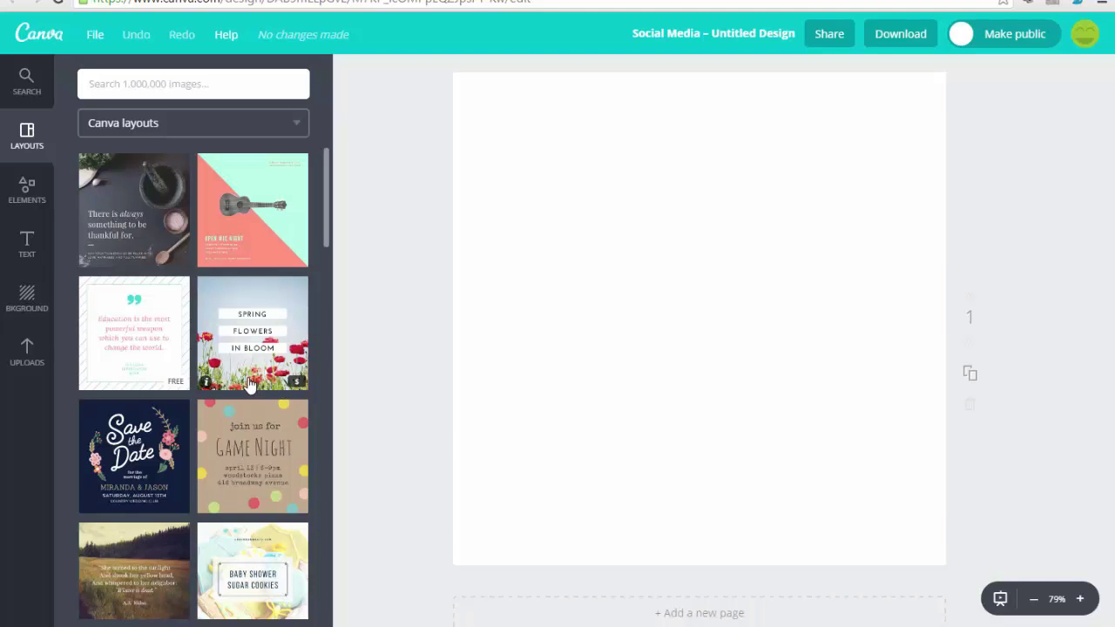
pyautogui.click(223, 294)
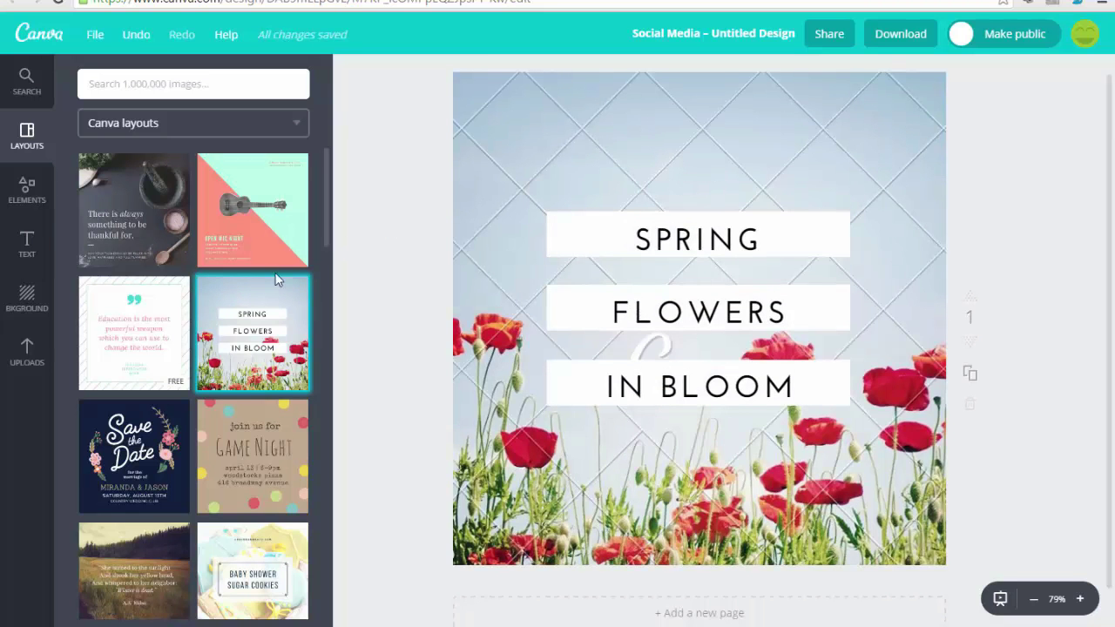
pyautogui.click(757, 126)
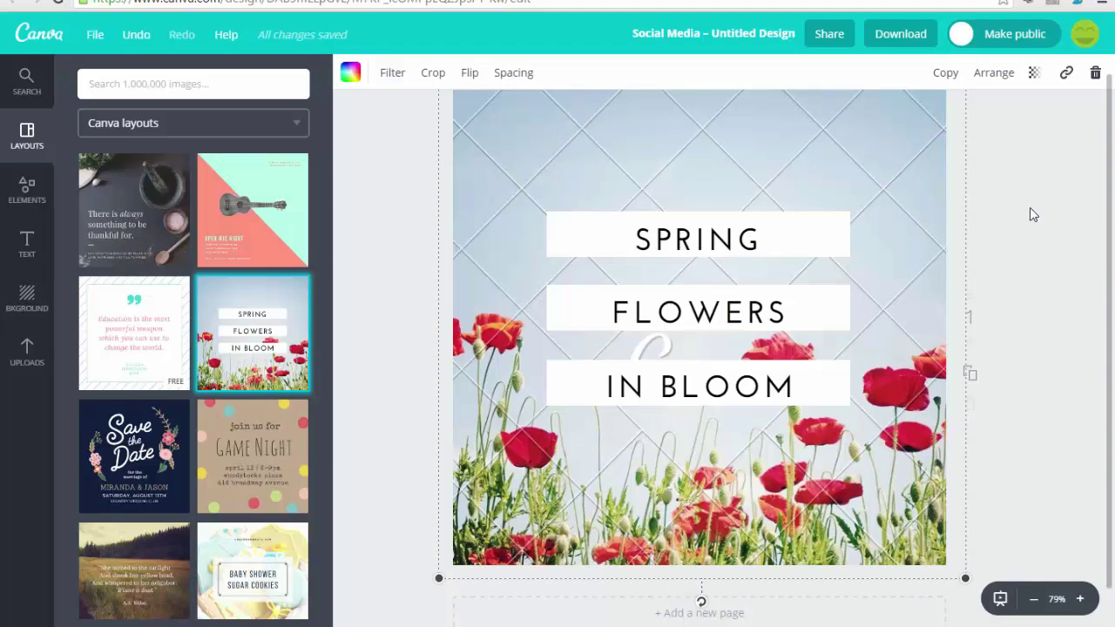
pyautogui.scroll(1, 1013, 204)
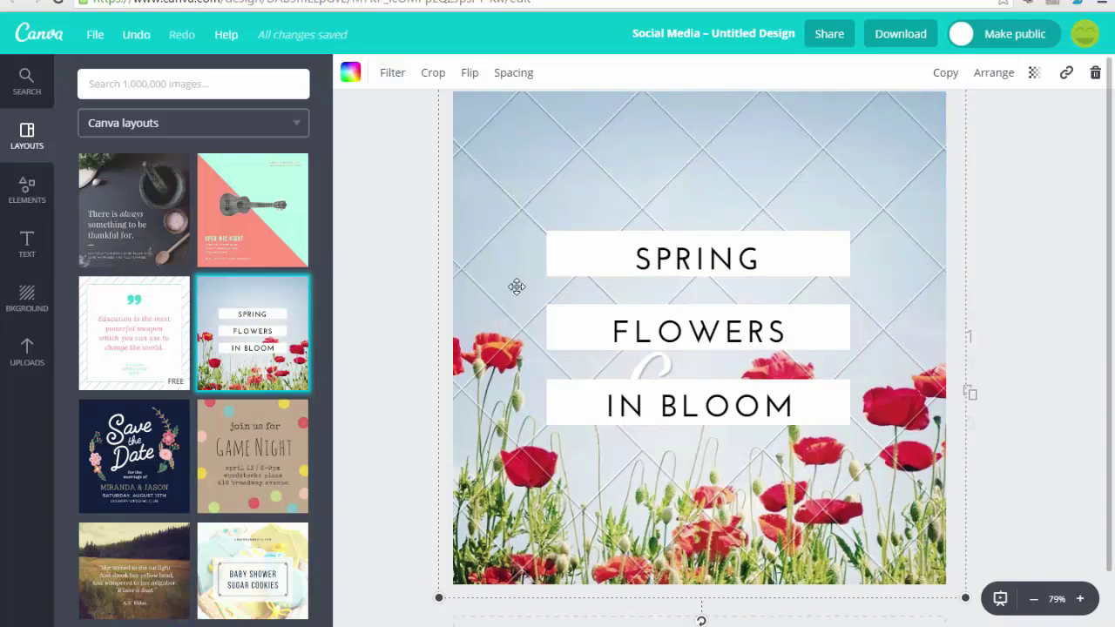
# Replace the page's layout with the free "Save the Date!" wedding layout that has a purple and teal geometric border.
pyautogui.scroll(-1, 148, 384)
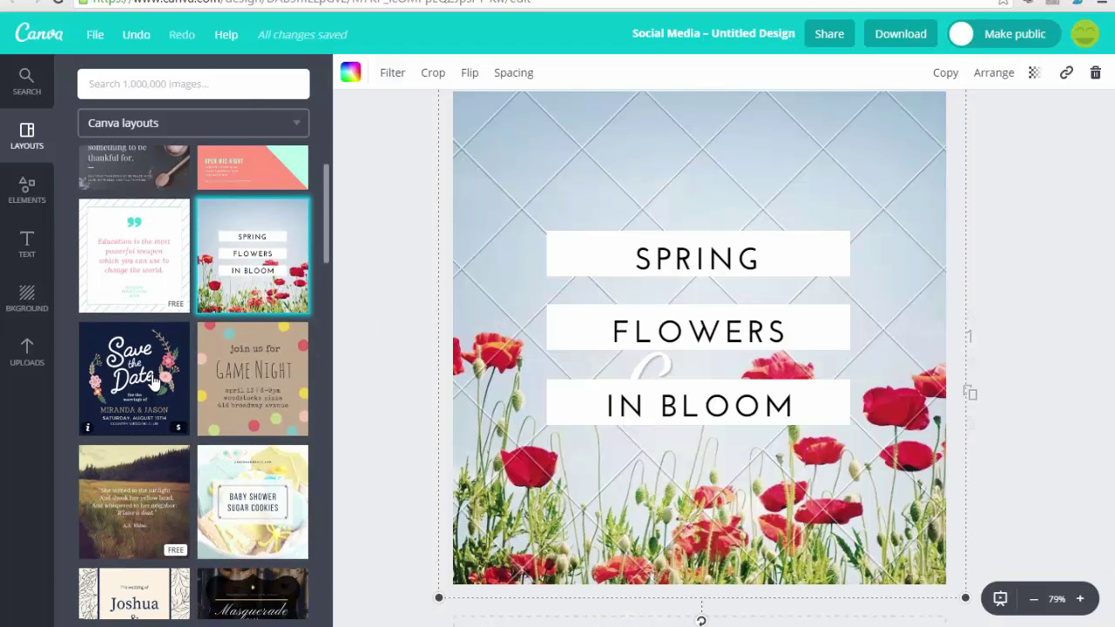
pyautogui.scroll(-2, 148, 388)
pyautogui.scroll(-5, 150, 392)
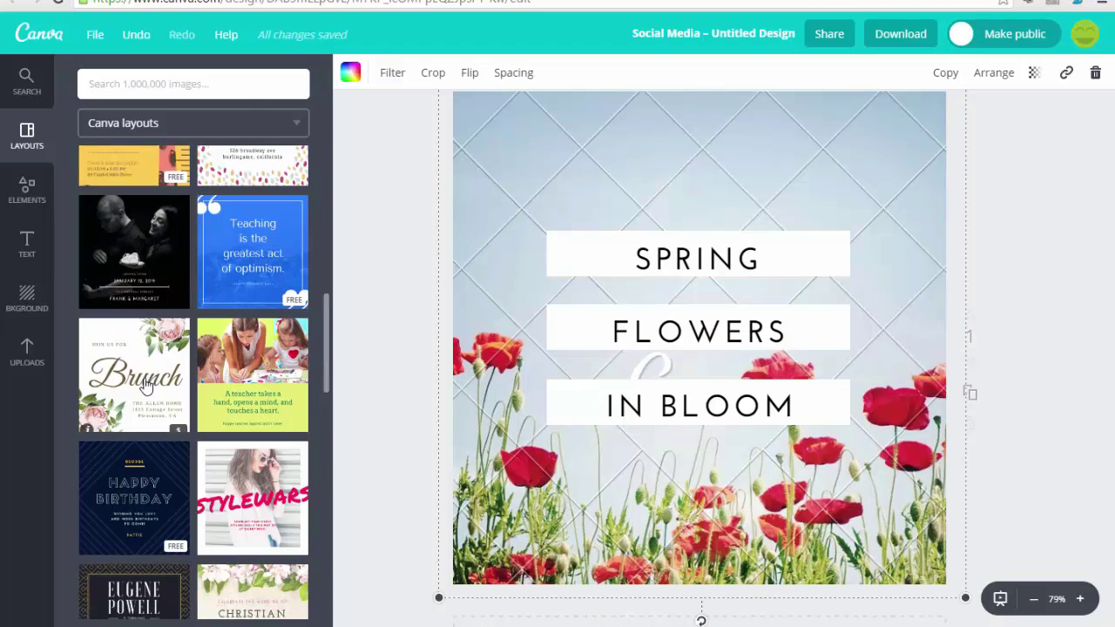
pyautogui.scroll(-5, 152, 350)
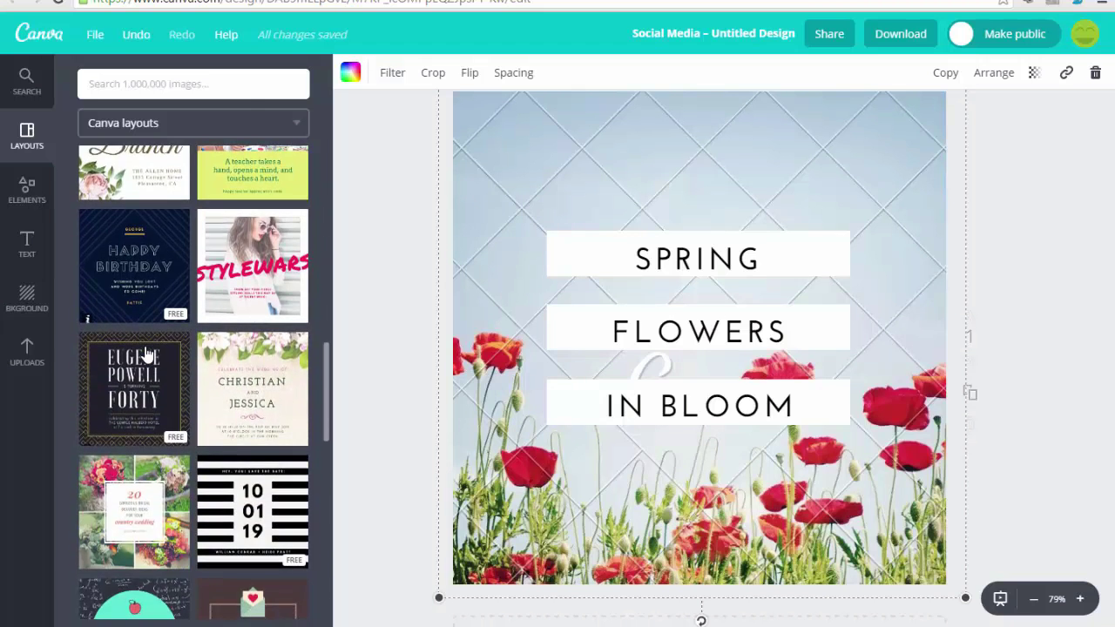
pyautogui.scroll(-5, 146, 352)
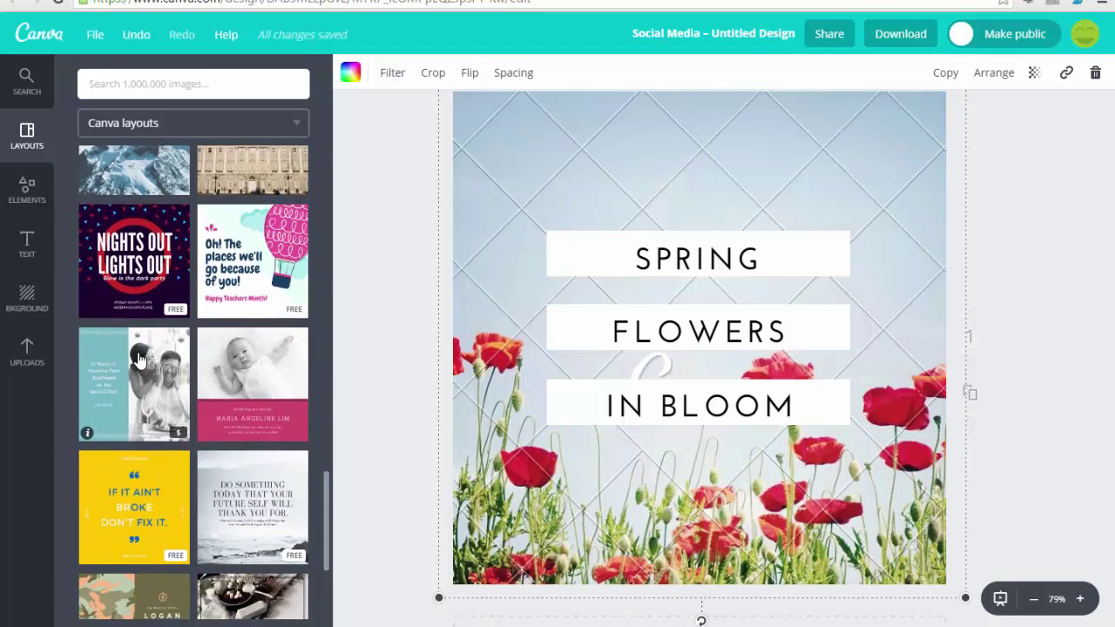
pyautogui.scroll(-3, 142, 357)
pyautogui.scroll(-8, 139, 360)
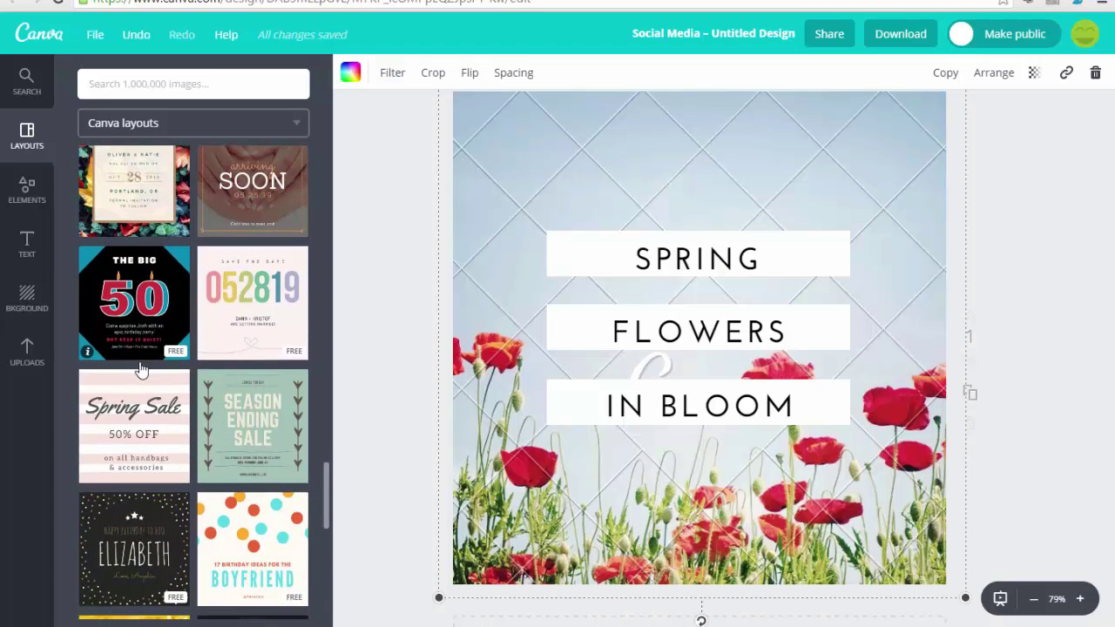
pyautogui.scroll(-7, 142, 363)
pyautogui.scroll(-6, 139, 362)
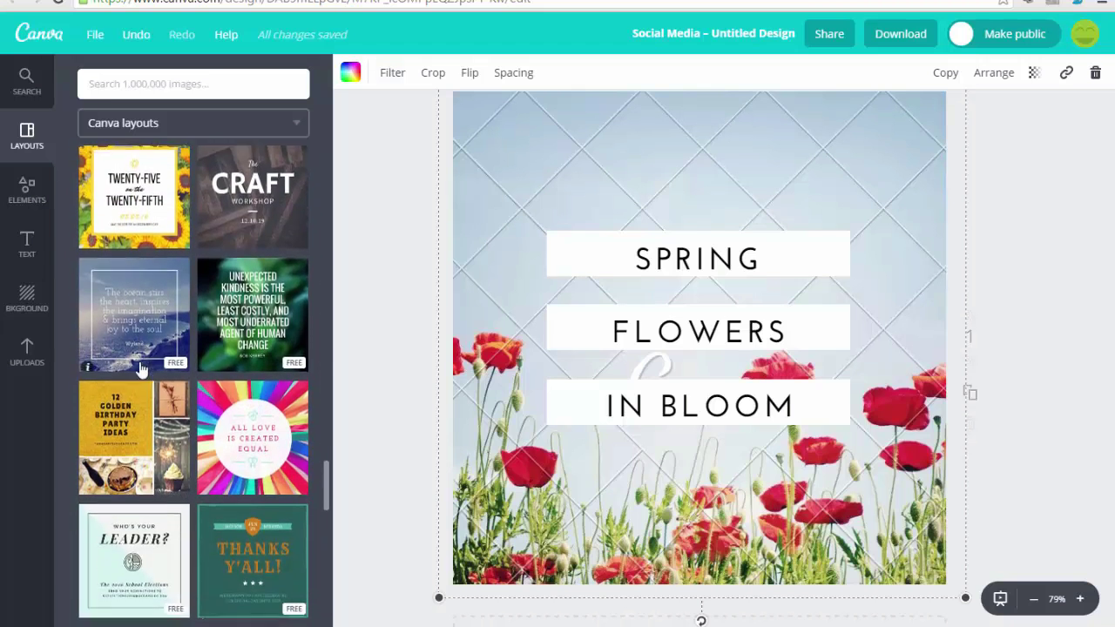
pyautogui.scroll(-8, 142, 370)
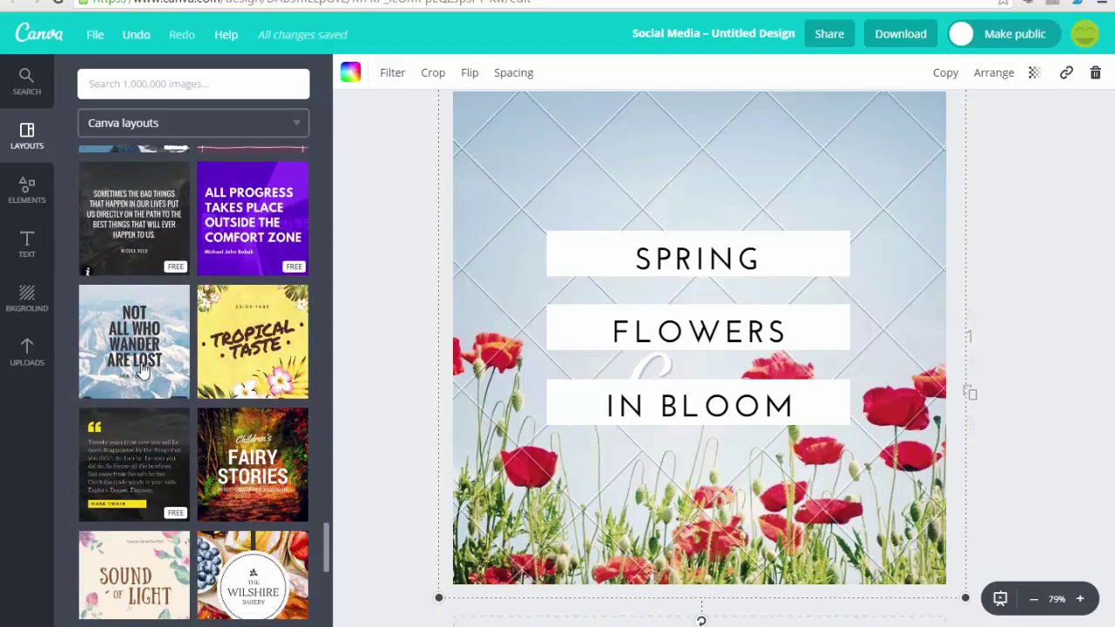
pyautogui.scroll(-5, 142, 370)
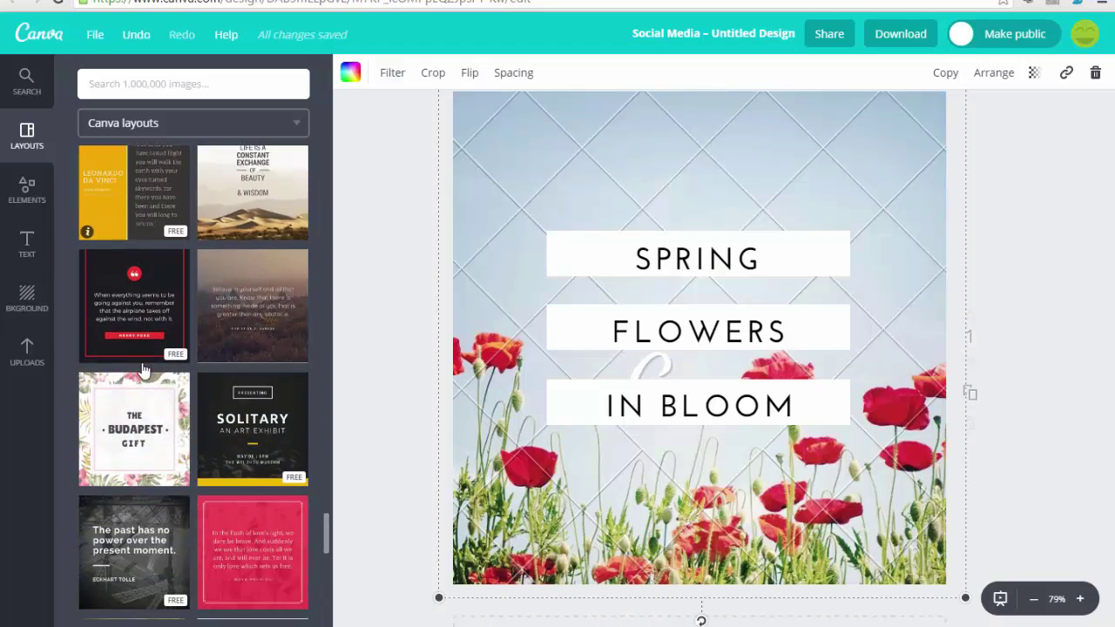
pyautogui.scroll(-2, 142, 370)
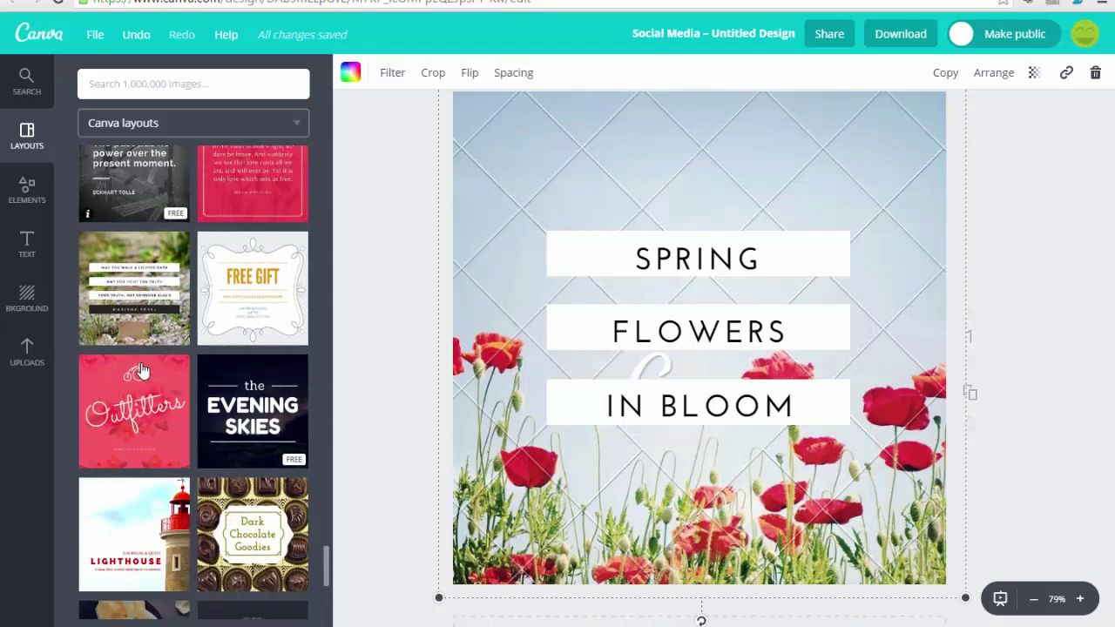
pyautogui.scroll(3, 142, 371)
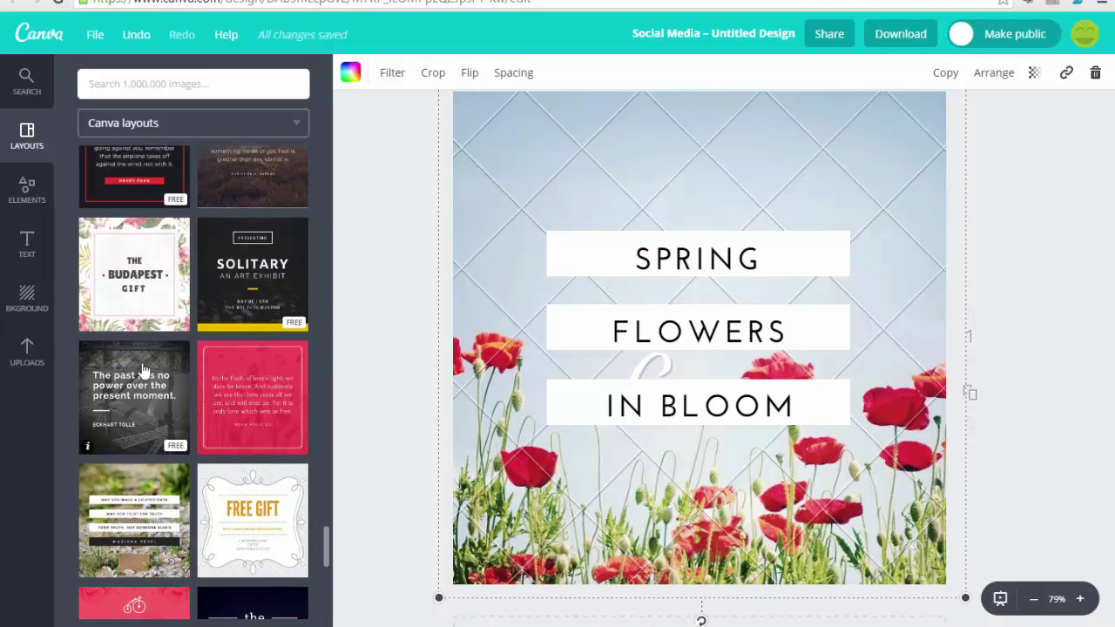
pyautogui.scroll(-1, 144, 370)
pyautogui.scroll(-10, 144, 370)
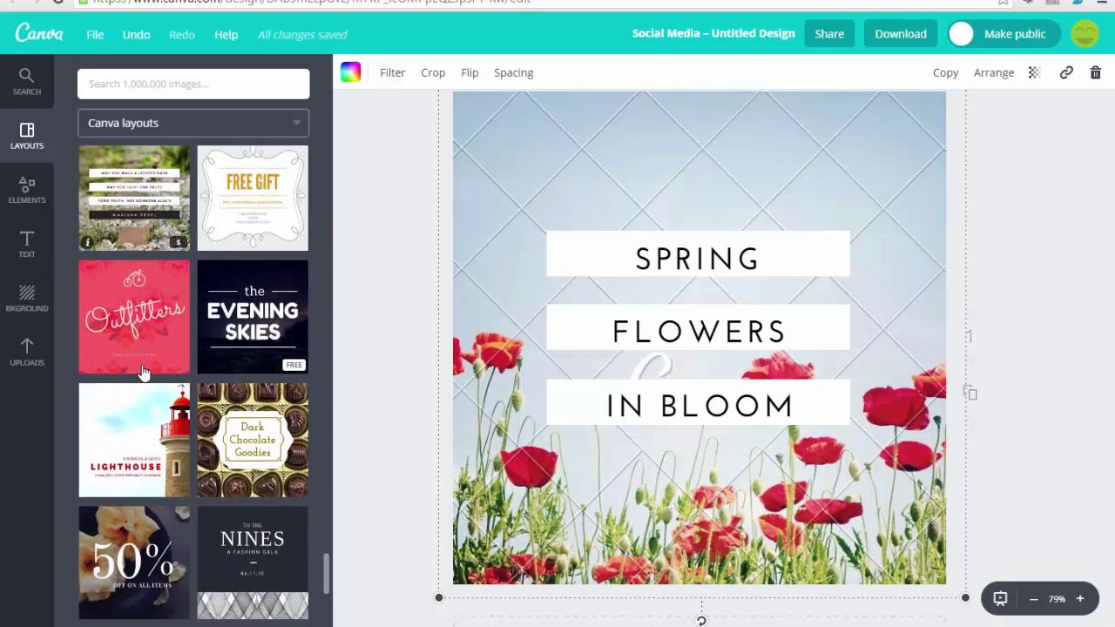
pyautogui.scroll(-3, 143, 373)
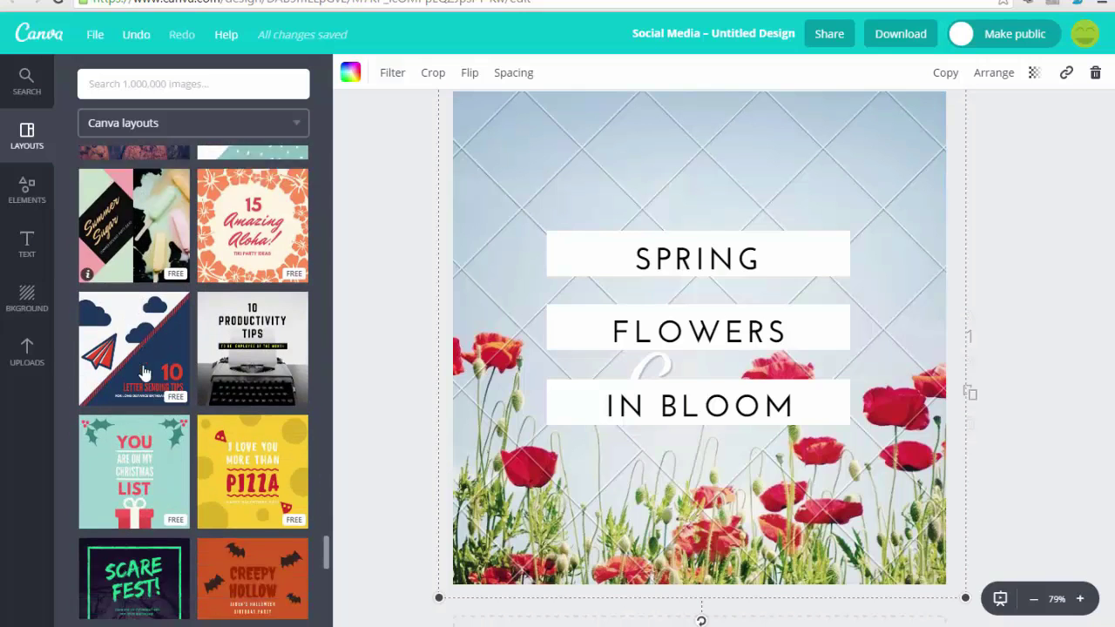
pyautogui.moveTo(253, 350)
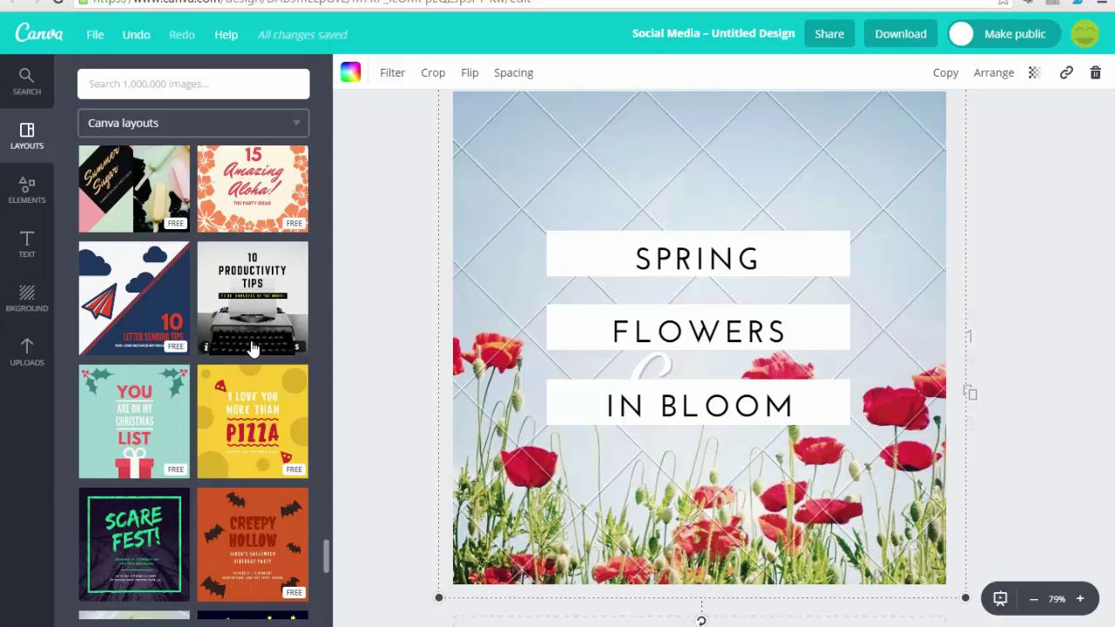
pyautogui.scroll(-2, 174, 396)
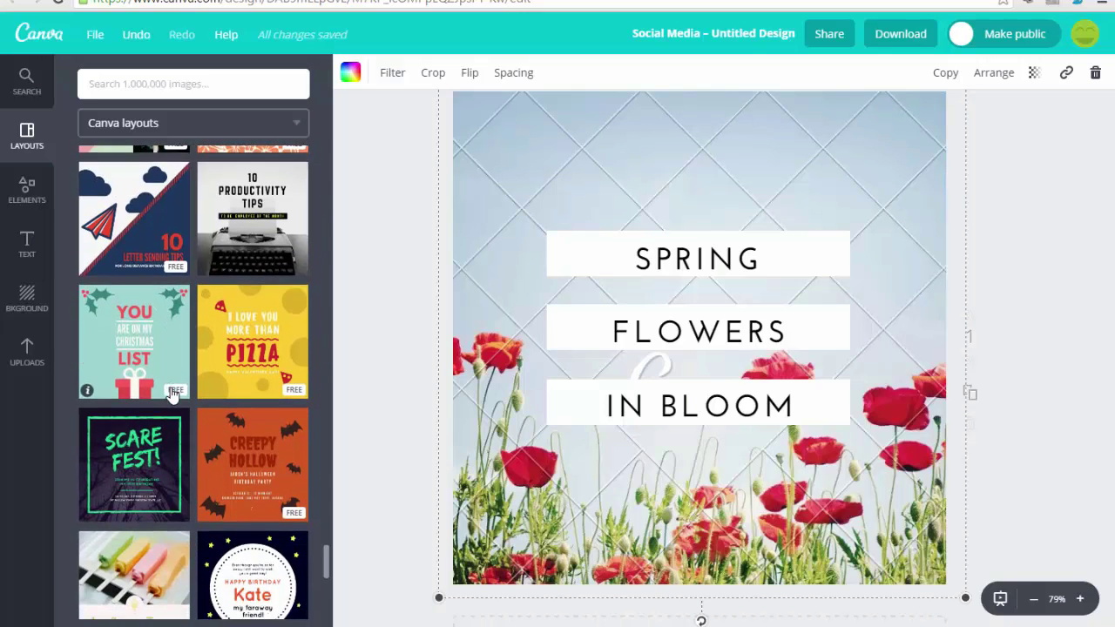
pyautogui.scroll(-6, 234, 416)
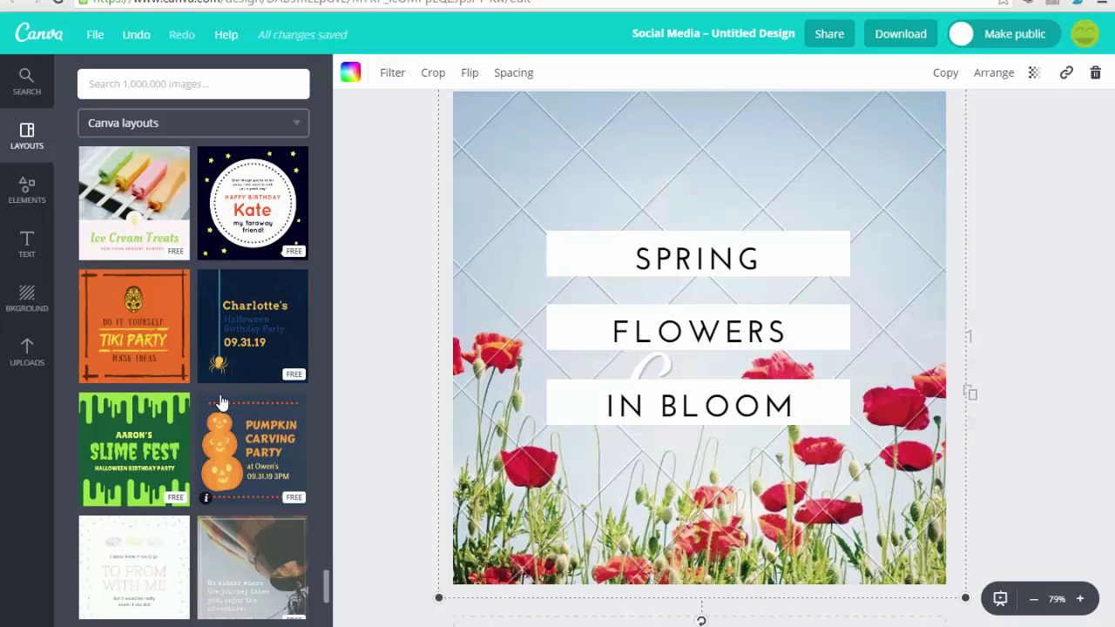
pyautogui.moveTo(244, 433)
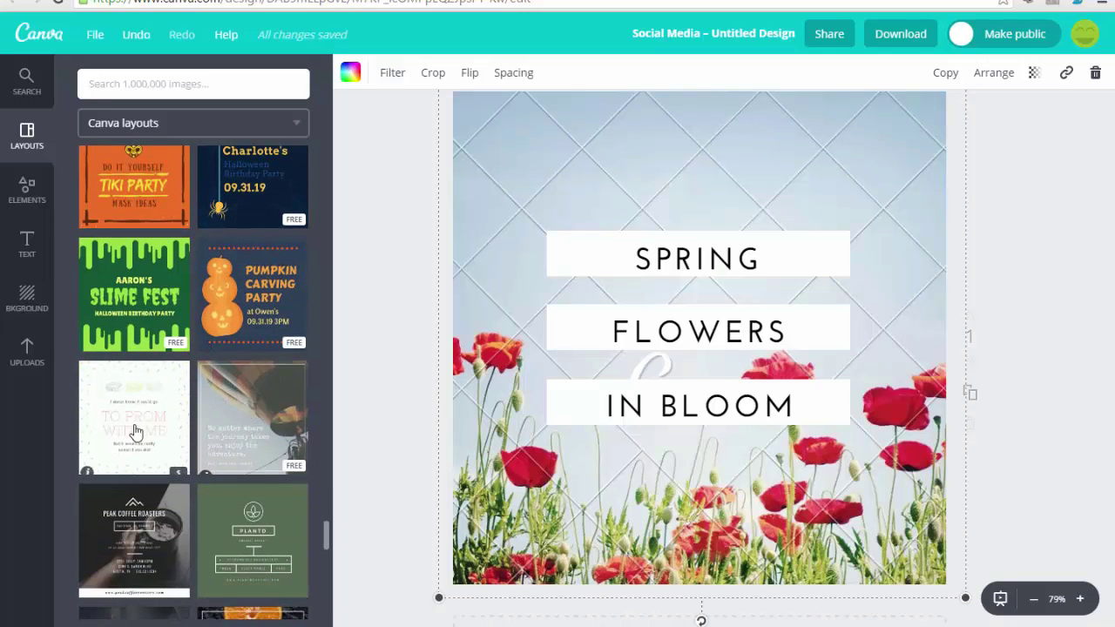
pyautogui.scroll(-3, 144, 430)
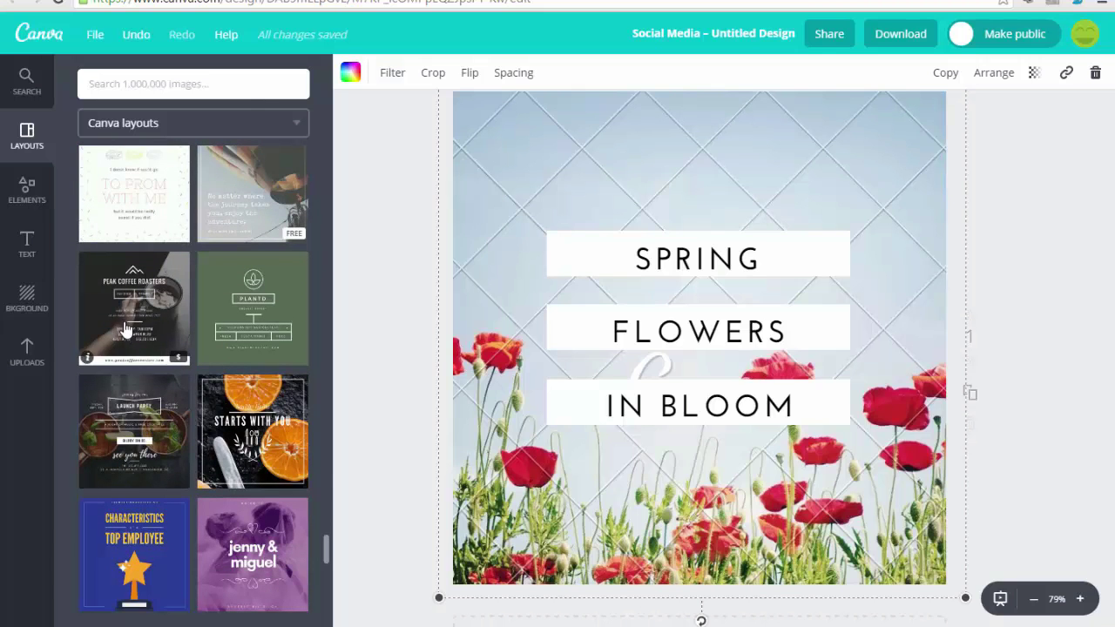
pyautogui.scroll(-2, 136, 383)
pyautogui.scroll(-3, 135, 384)
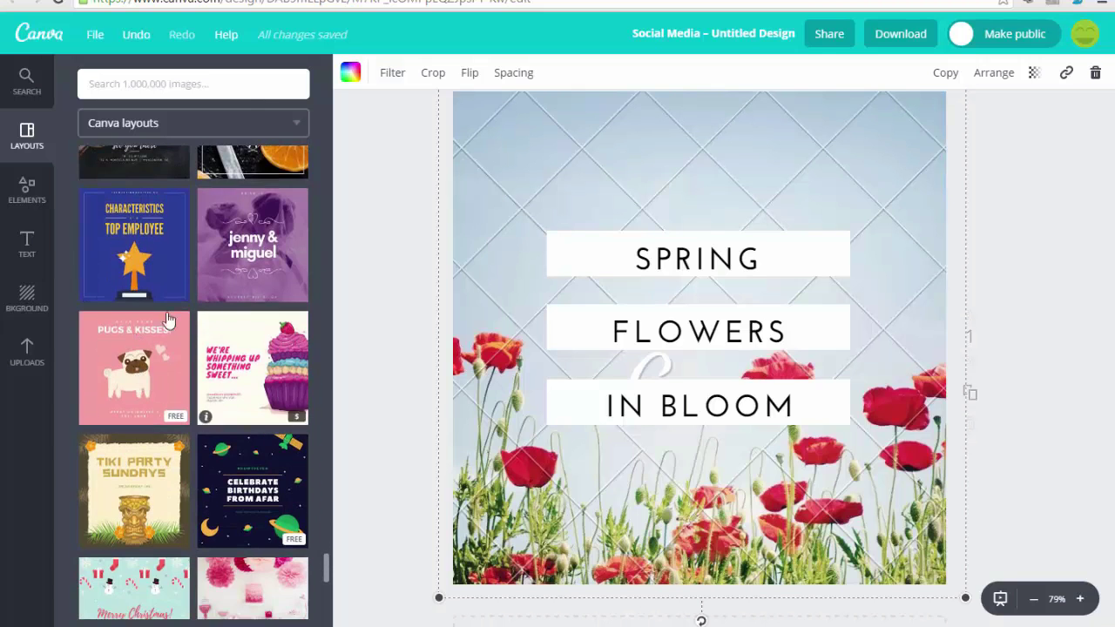
pyautogui.scroll(-3, 136, 351)
pyautogui.scroll(-9, 136, 351)
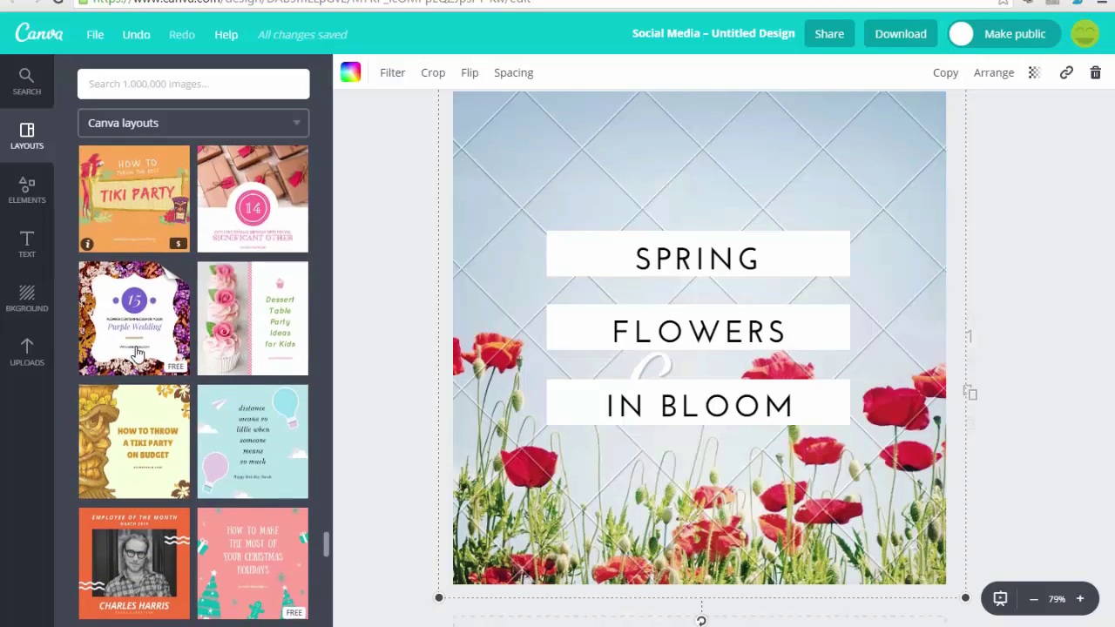
pyautogui.scroll(-1, 136, 353)
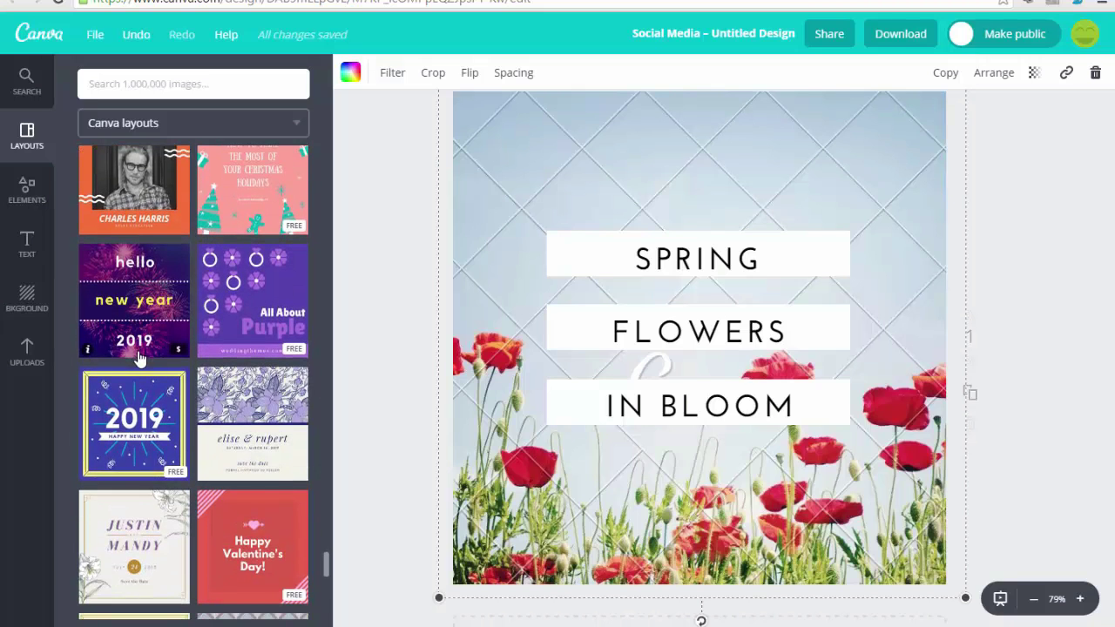
pyautogui.scroll(-2, 139, 357)
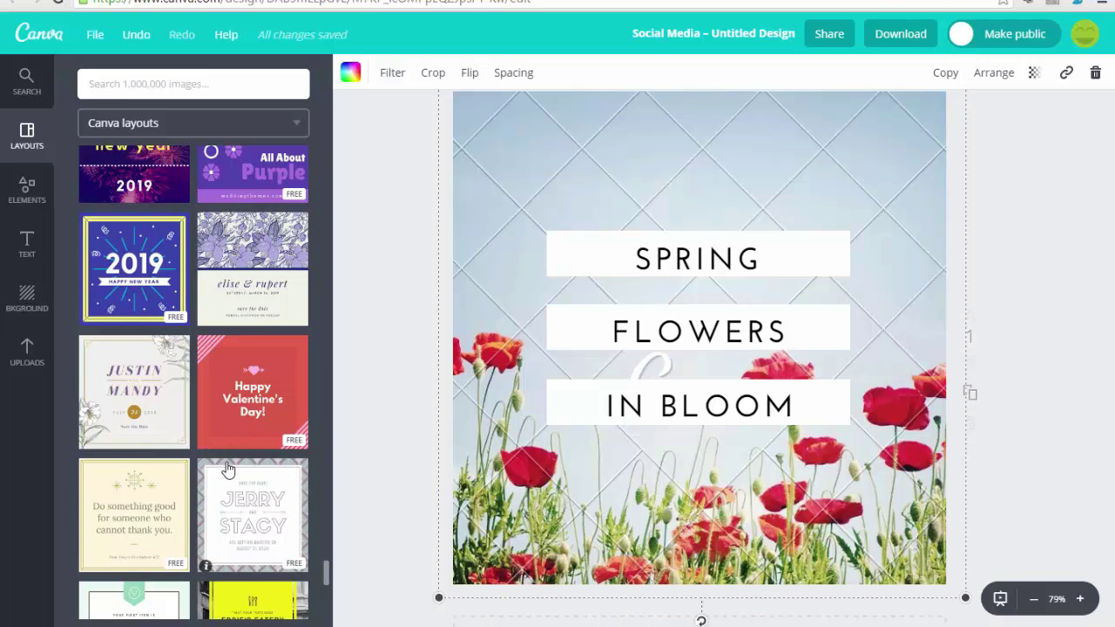
pyautogui.click(229, 471)
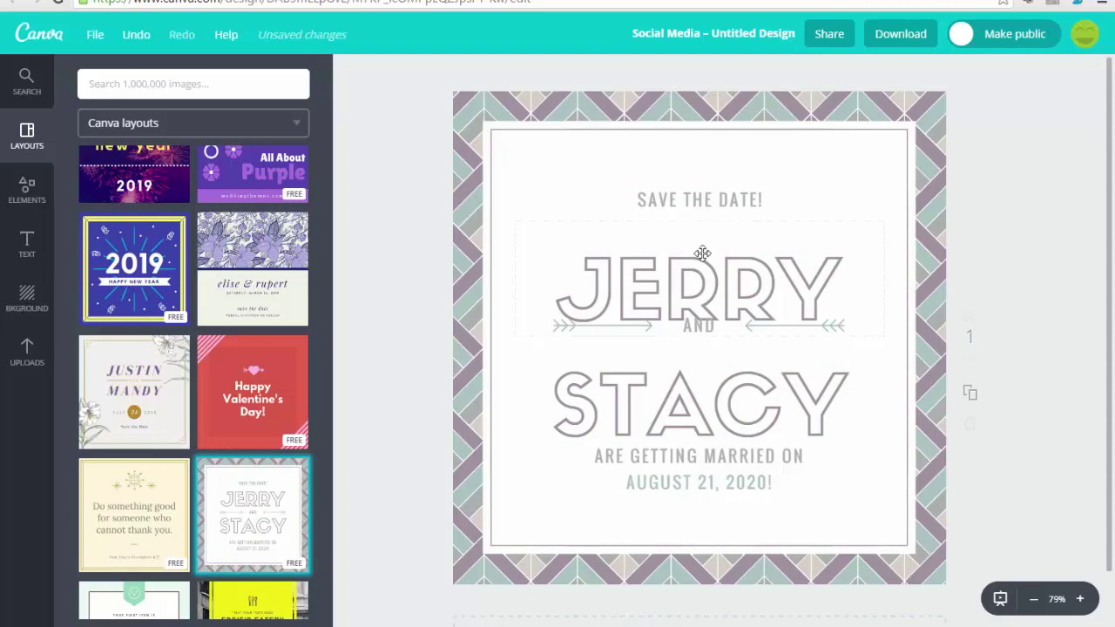
# Open the colorpalettes.net website in a new browser page.
pyautogui.click(558, 109)
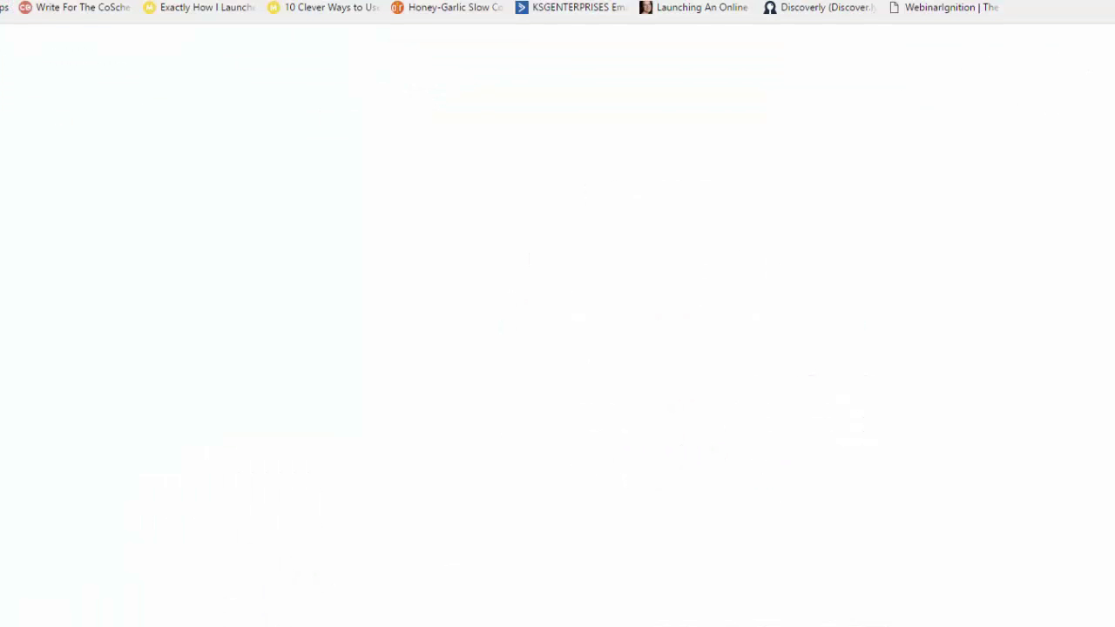
pyautogui.write('colorp')
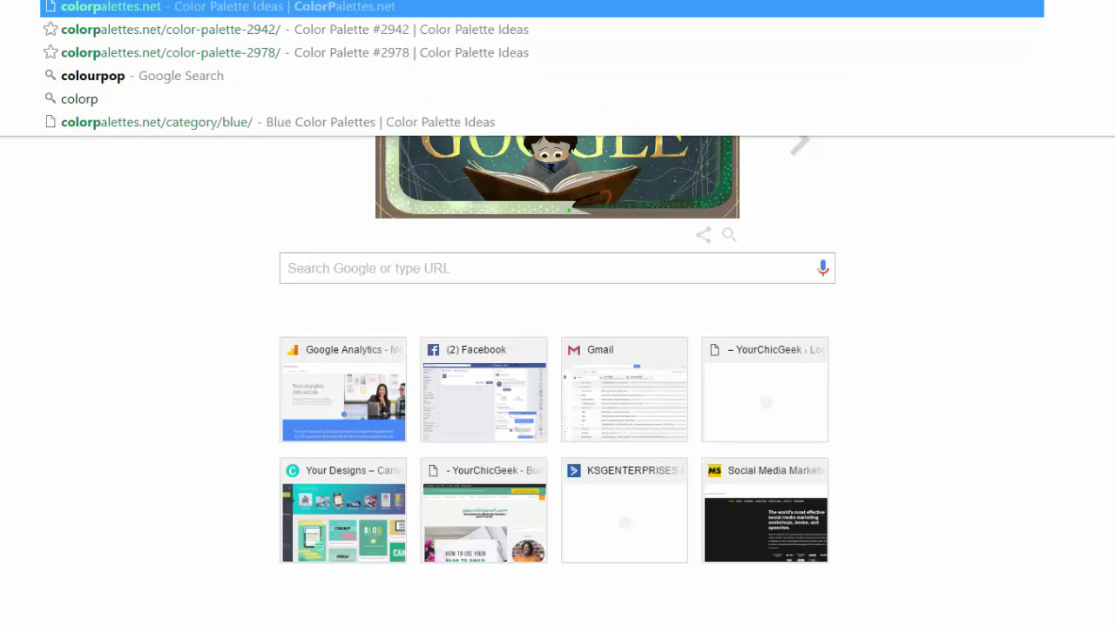
pyautogui.press('Return')
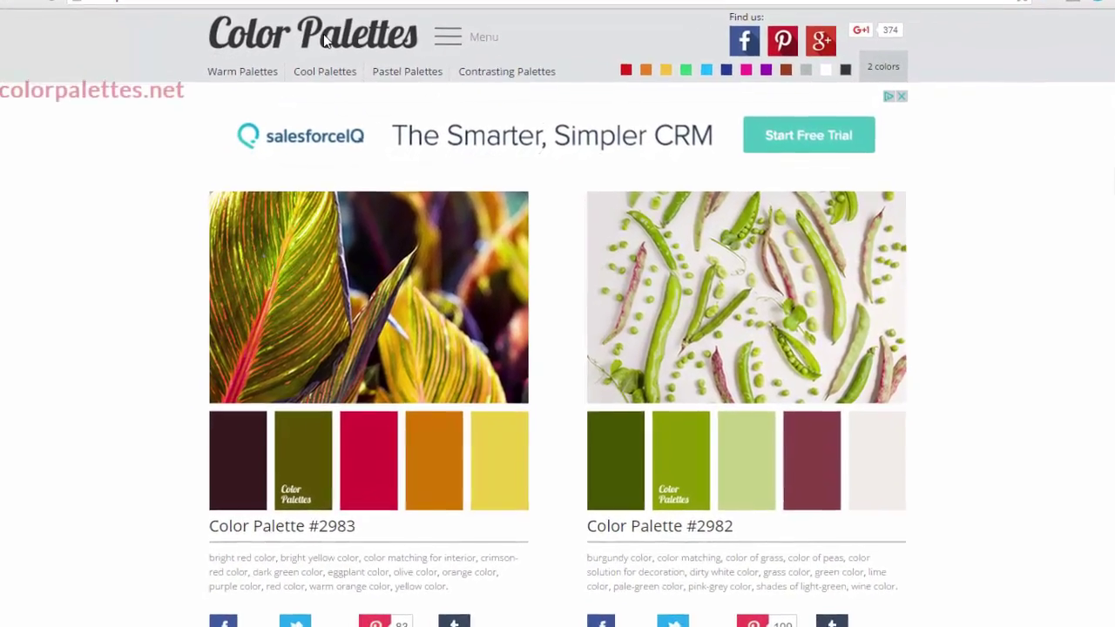
# Browse the palette listing and open Color Palette #2978 with the mountain lake photo to show its color codes.
pyautogui.scroll(-4, 177, 314)
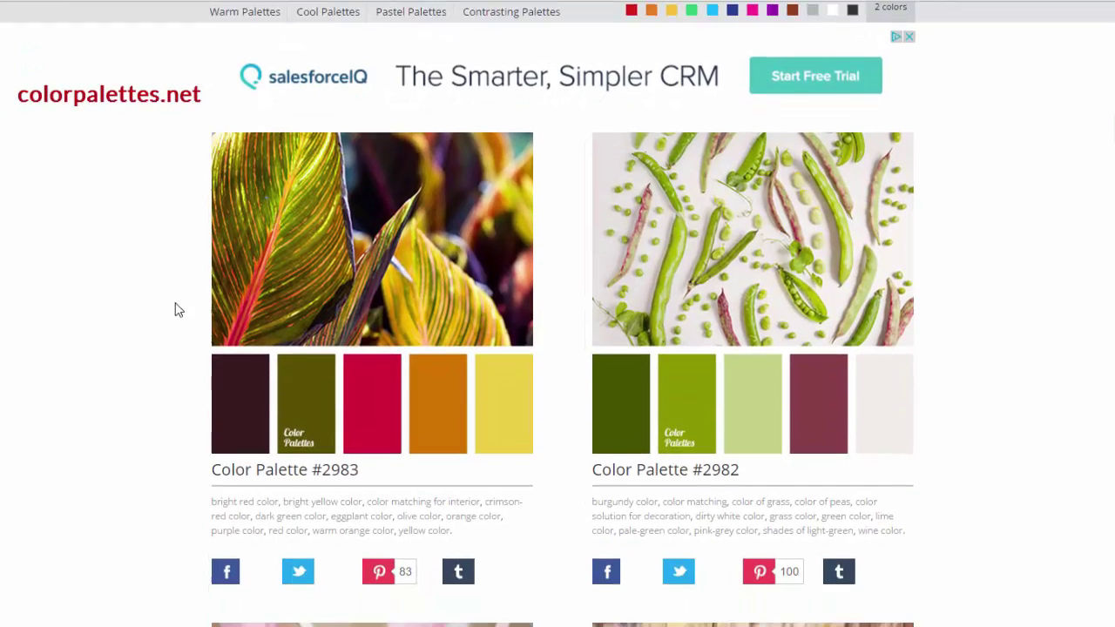
pyautogui.scroll(-2, 218, 275)
pyautogui.scroll(6, 241, 259)
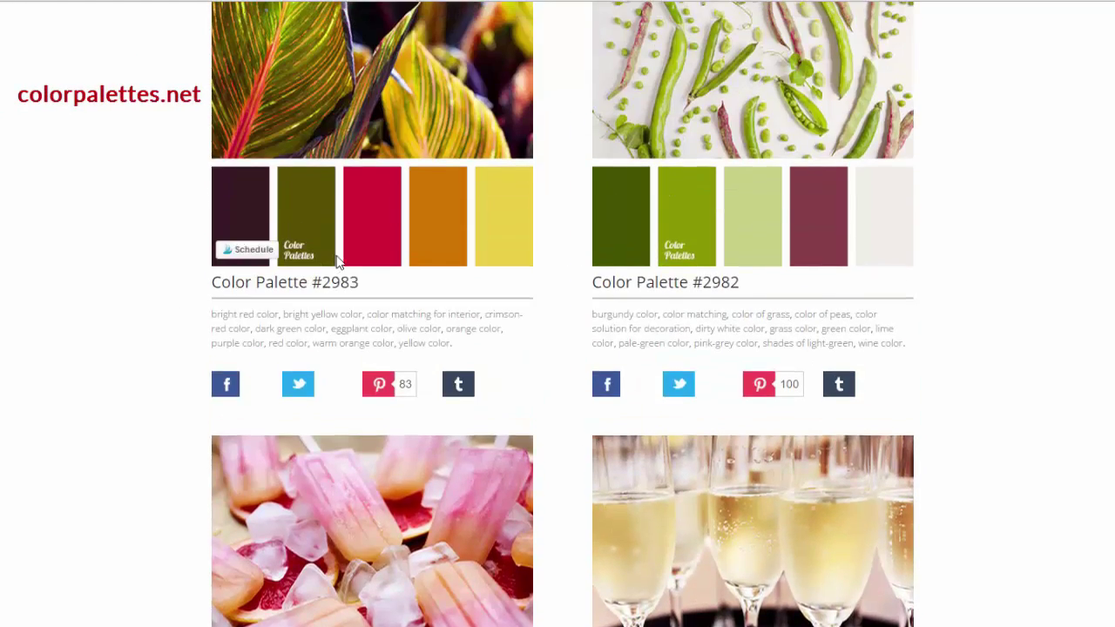
pyautogui.scroll(-11, 335, 256)
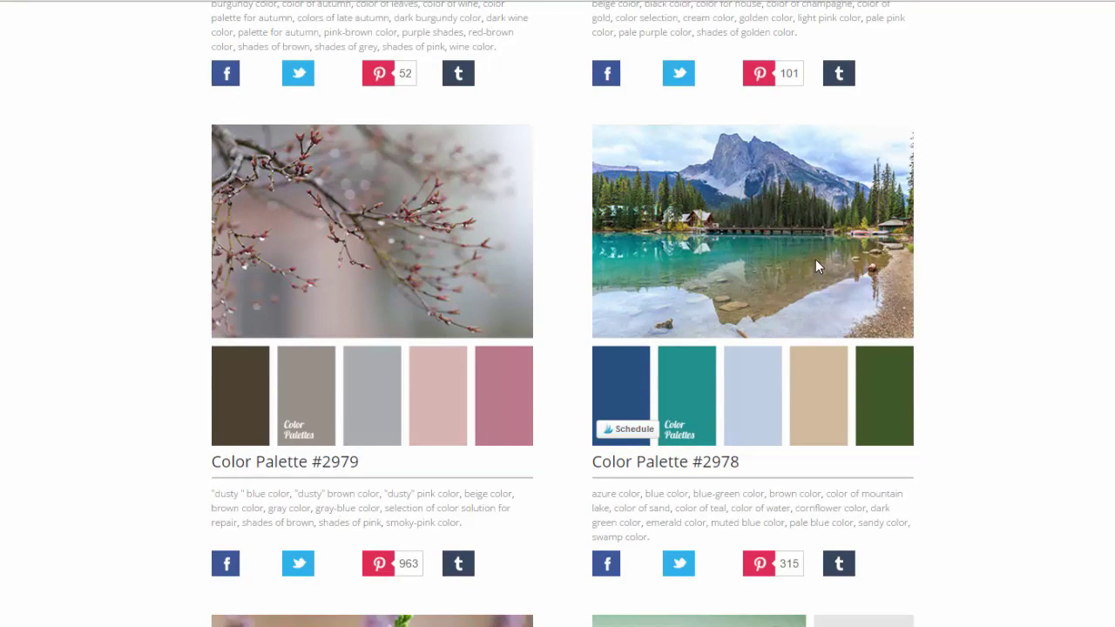
pyautogui.click(720, 469)
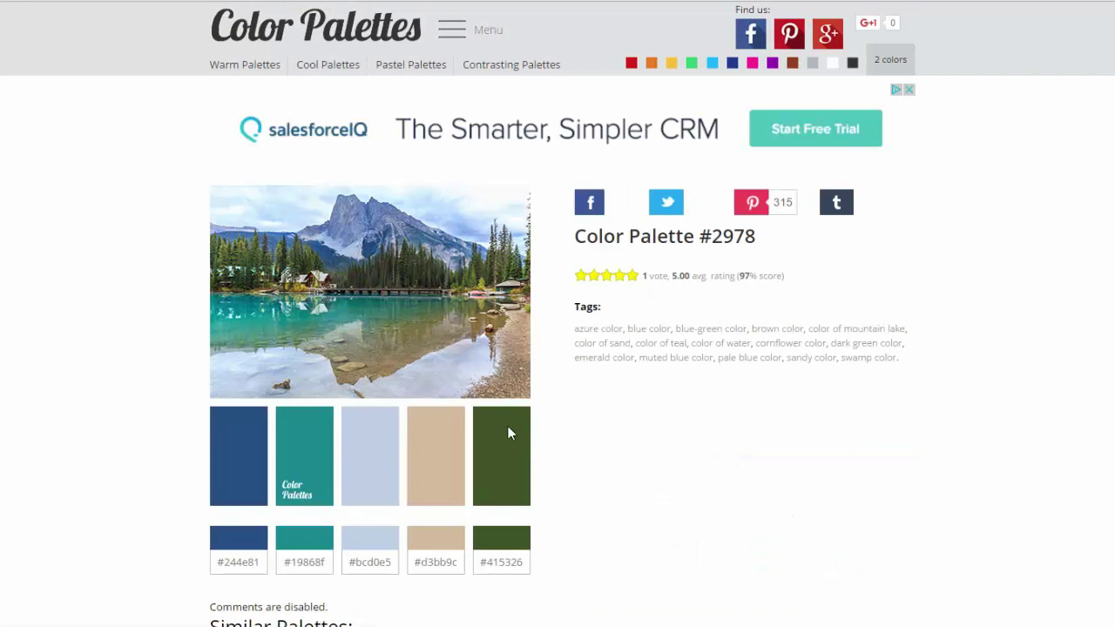
pyautogui.scroll(-1, 462, 327)
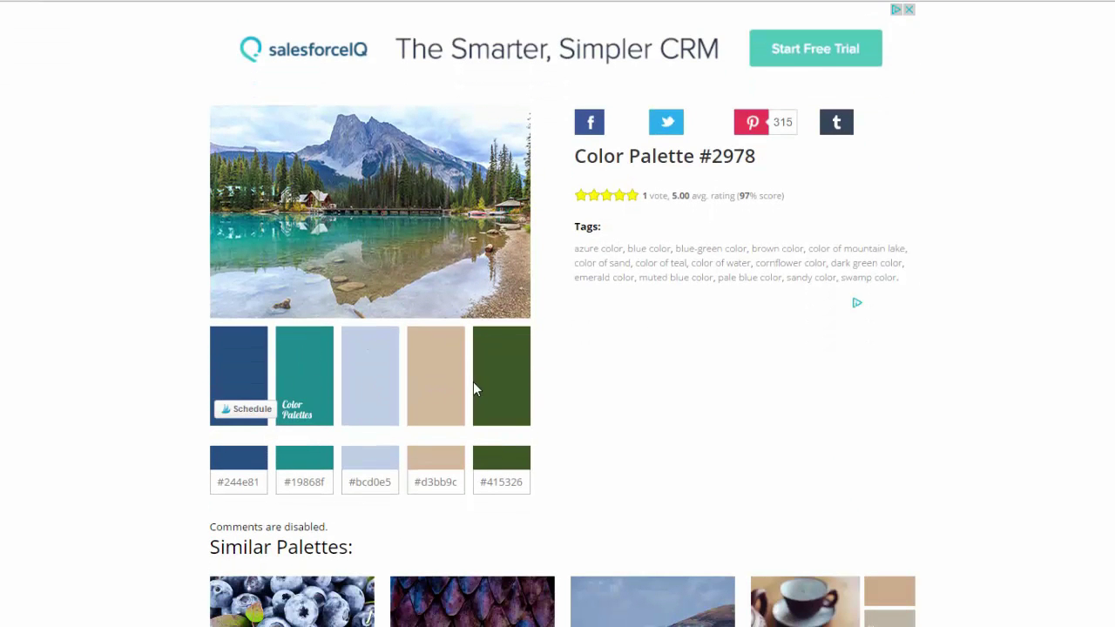
# Copy the dark blue code #244e81 from the palette and apply it in Canva in place of the border's purple.
pyautogui.click(243, 483)
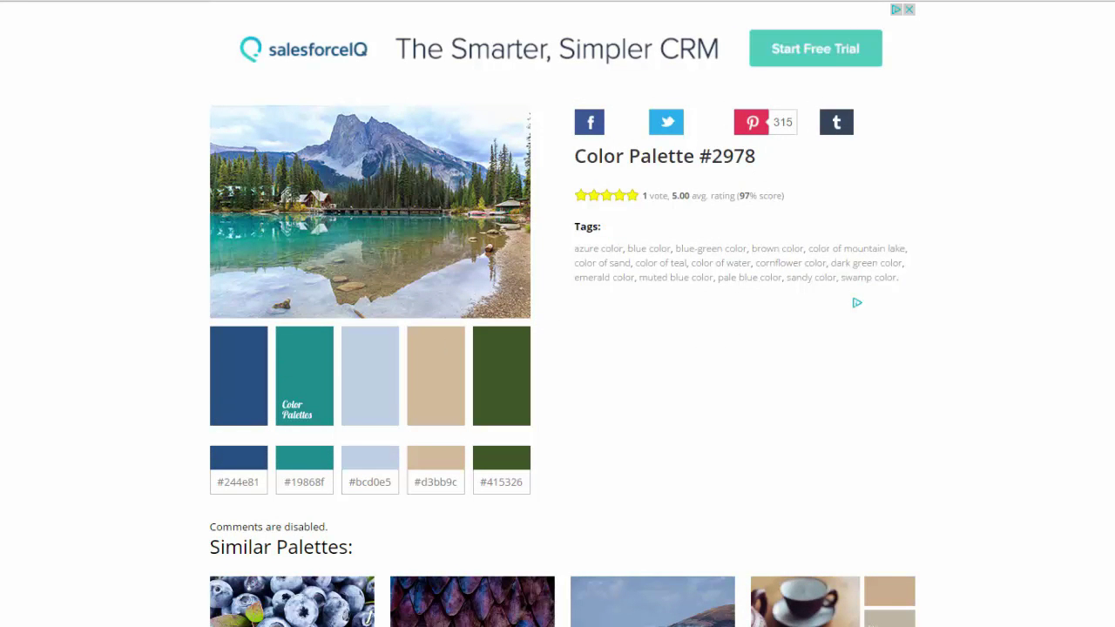
pyautogui.hotkey('ctrl', 'Tab')
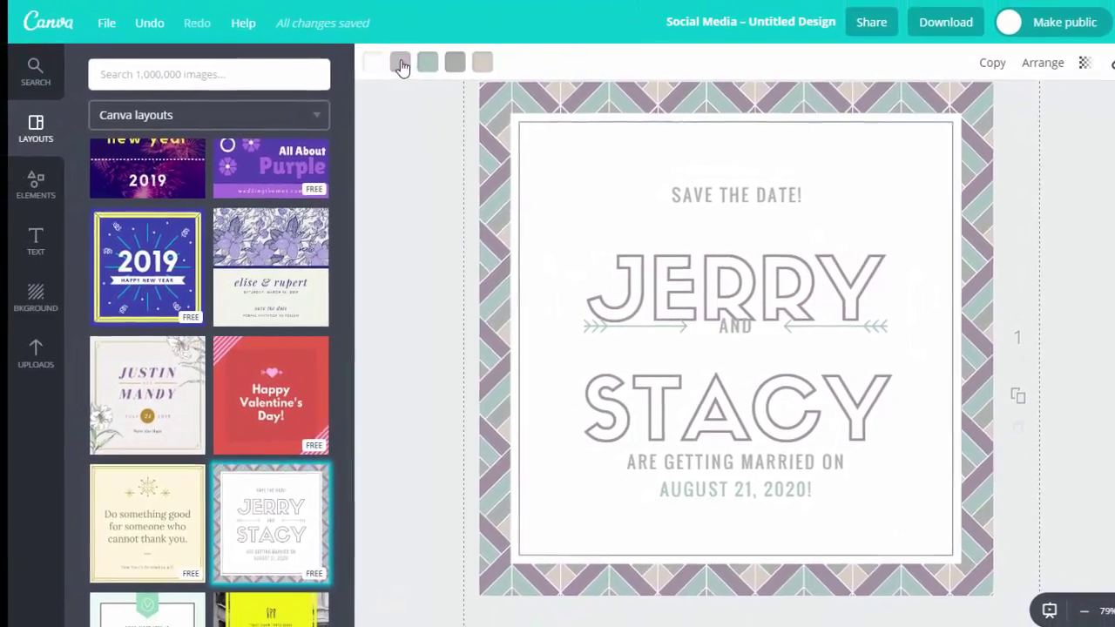
pyautogui.click(344, 45)
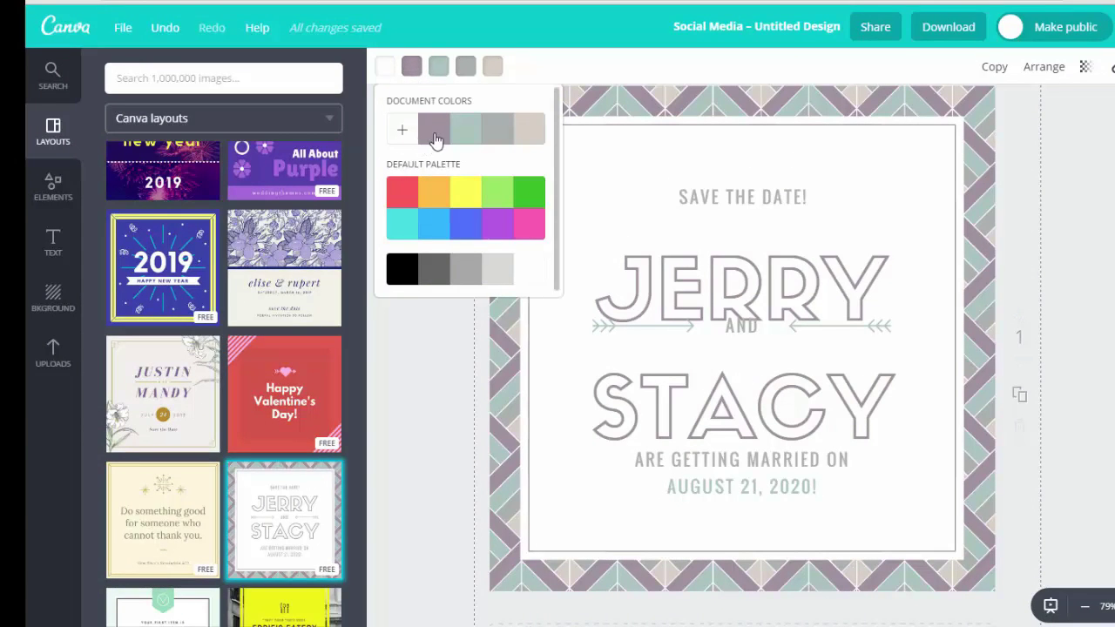
pyautogui.click(403, 131)
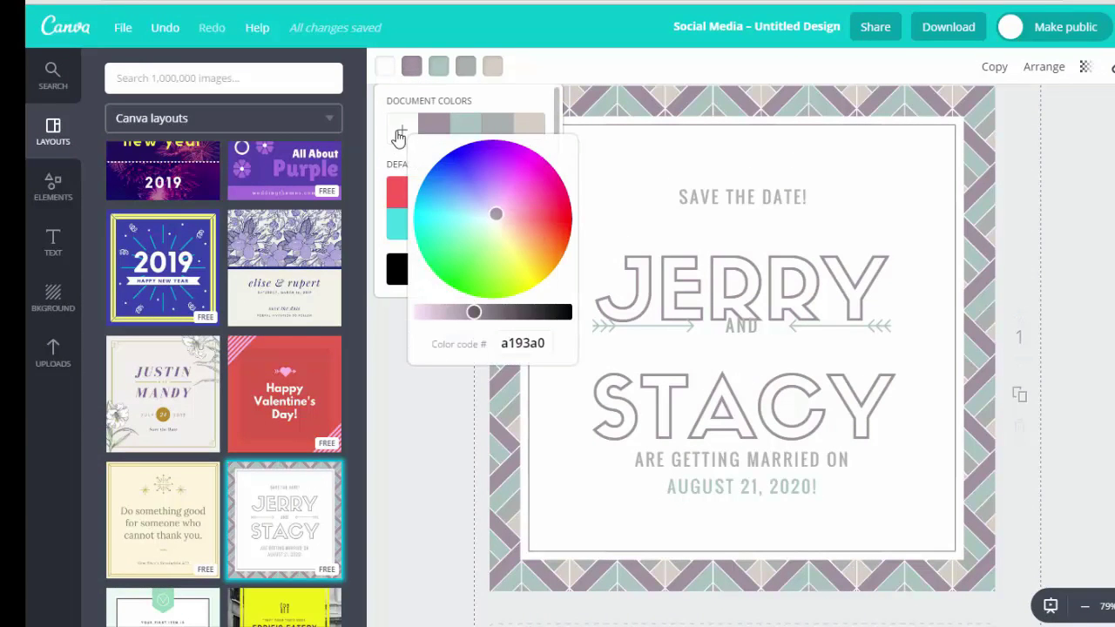
pyautogui.doubleClick(516, 346)
pyautogui.rightClick(527, 346)
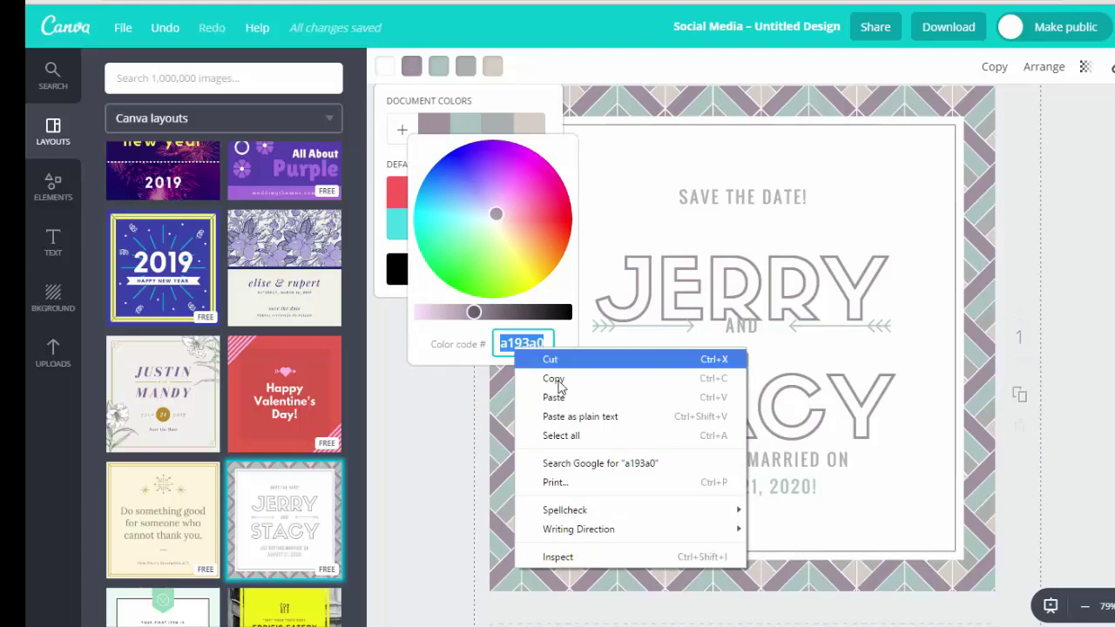
pyautogui.click(558, 393)
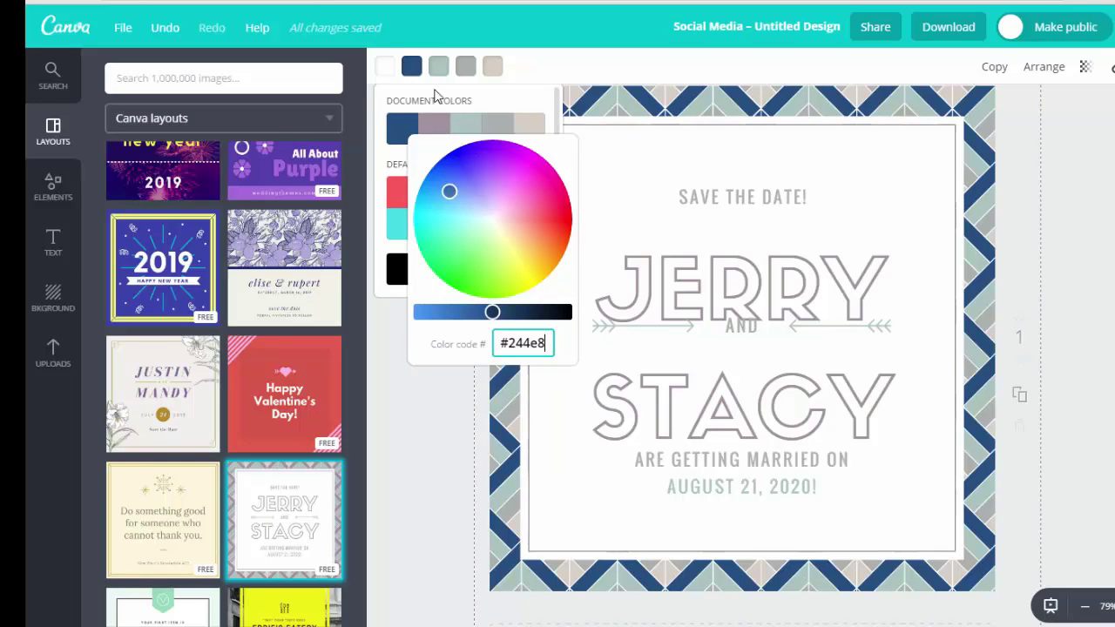
pyautogui.click(1101, 144)
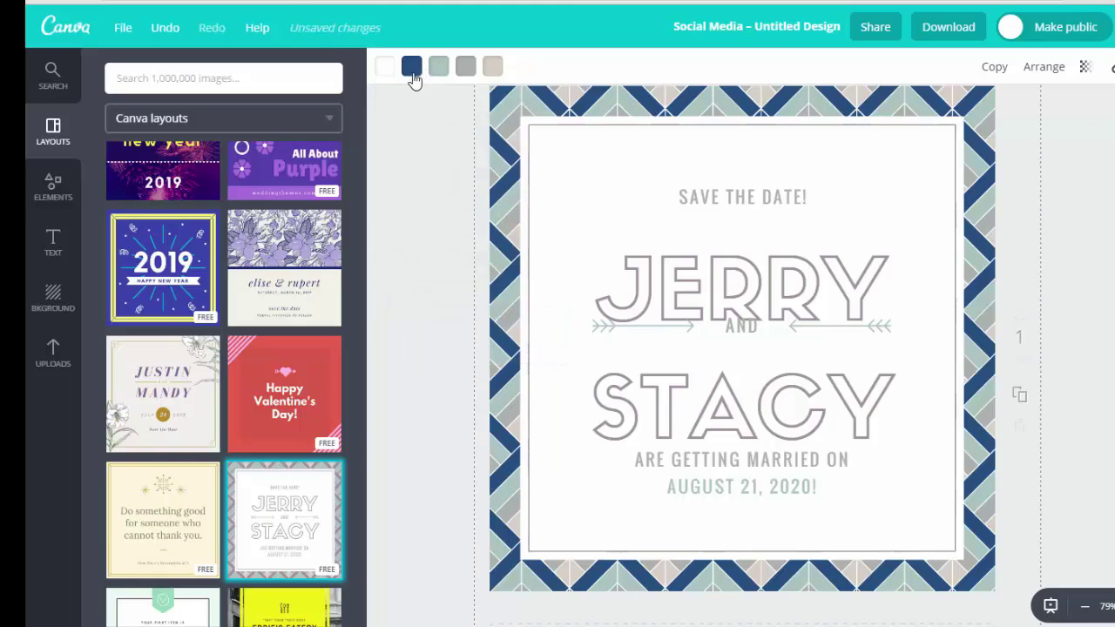
# Copy the teal code #19868f from the palette site and apply it in Canva in place of the border's pale green.
pyautogui.click(440, 69)
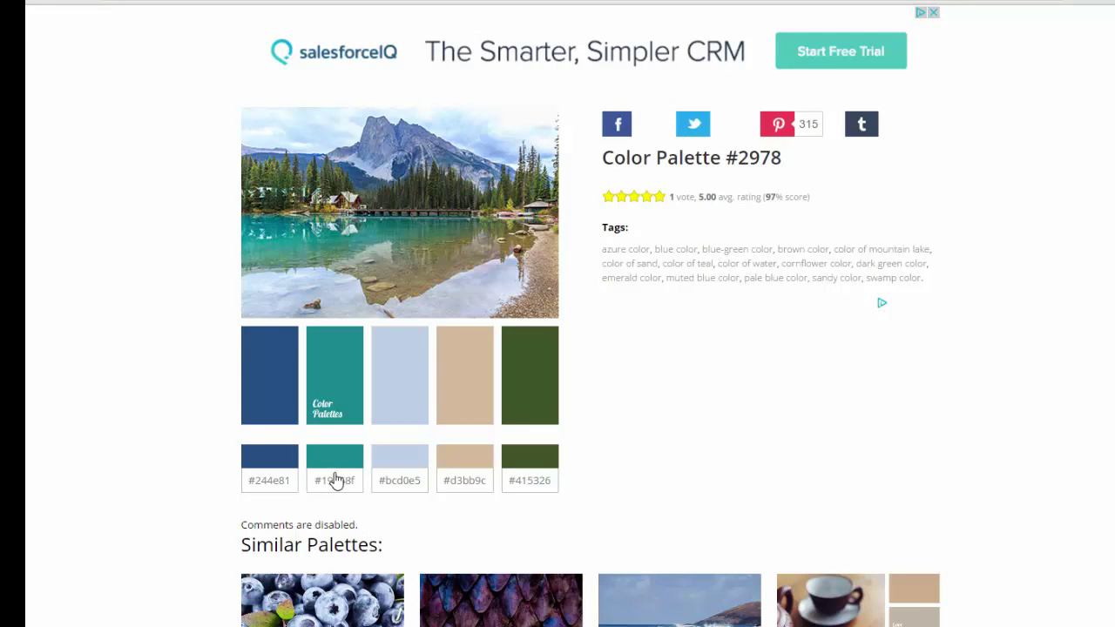
pyautogui.click(335, 481)
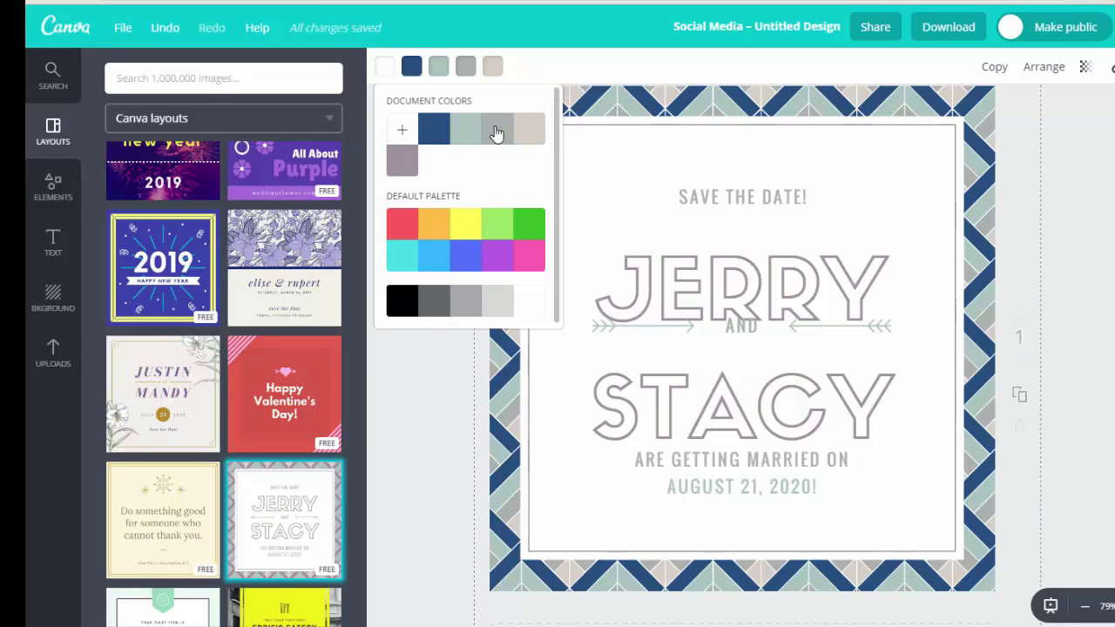
pyautogui.click(403, 440)
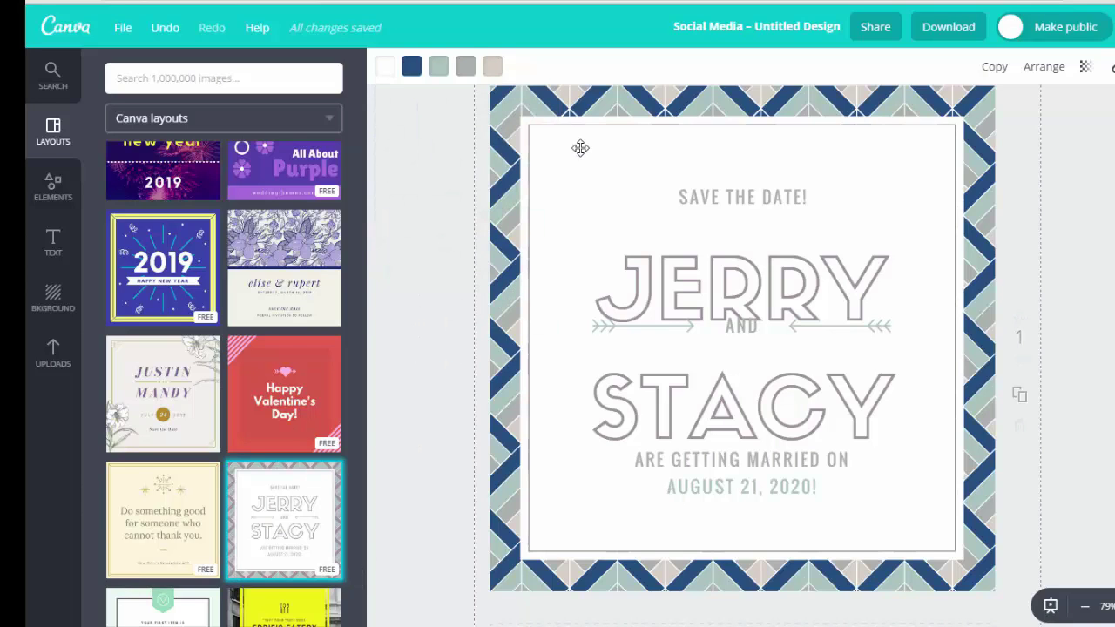
pyautogui.click(437, 75)
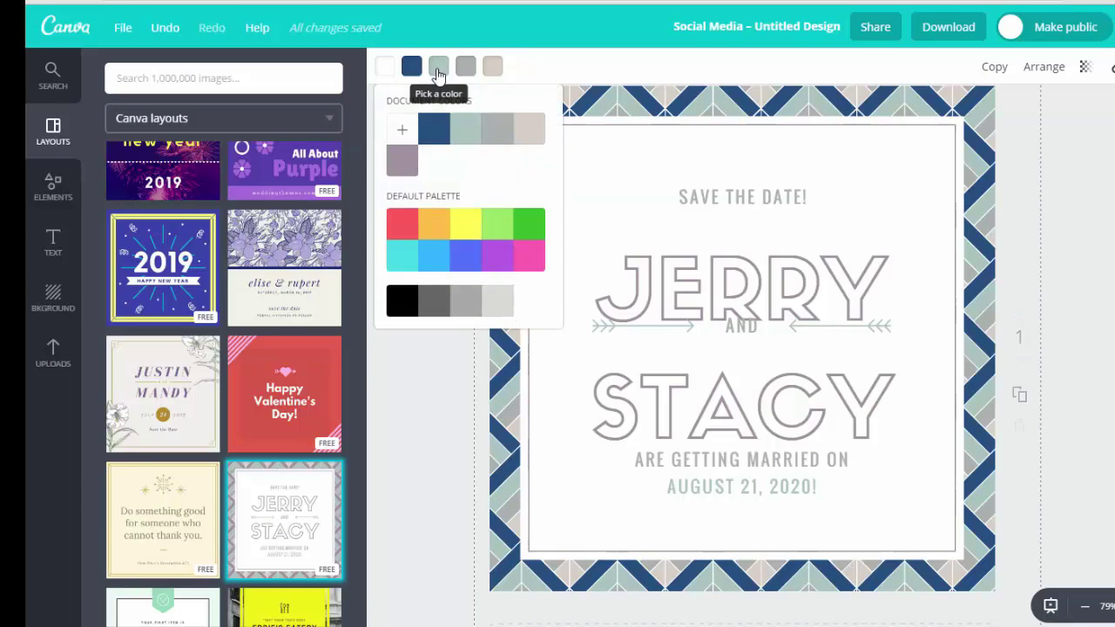
pyautogui.click(402, 130)
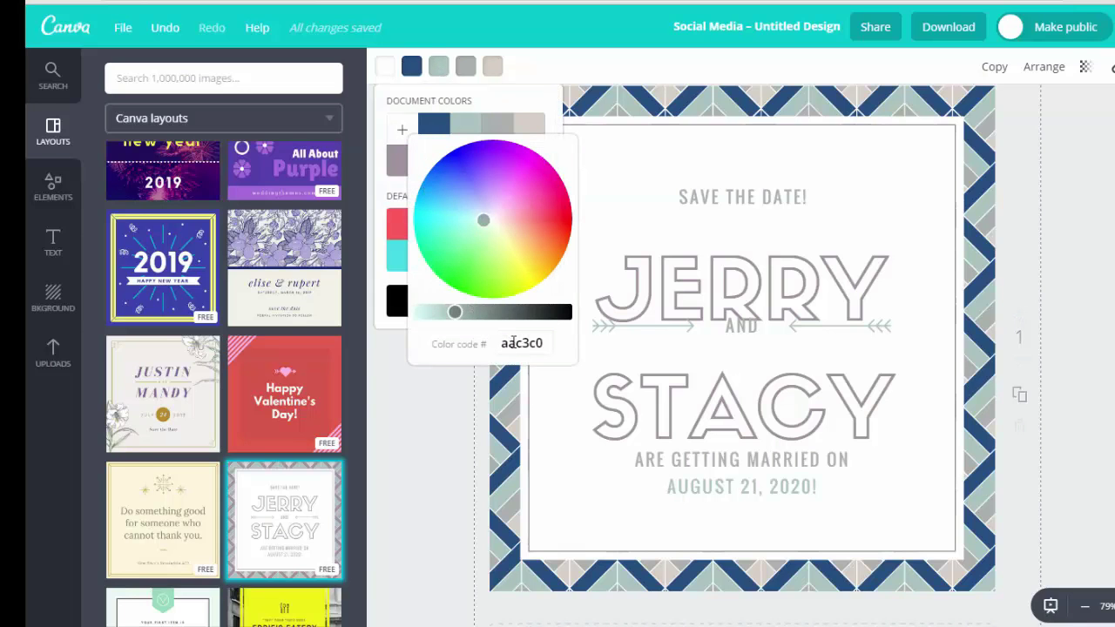
pyautogui.doubleClick(513, 342)
pyautogui.rightClick(516, 342)
pyautogui.click(561, 389)
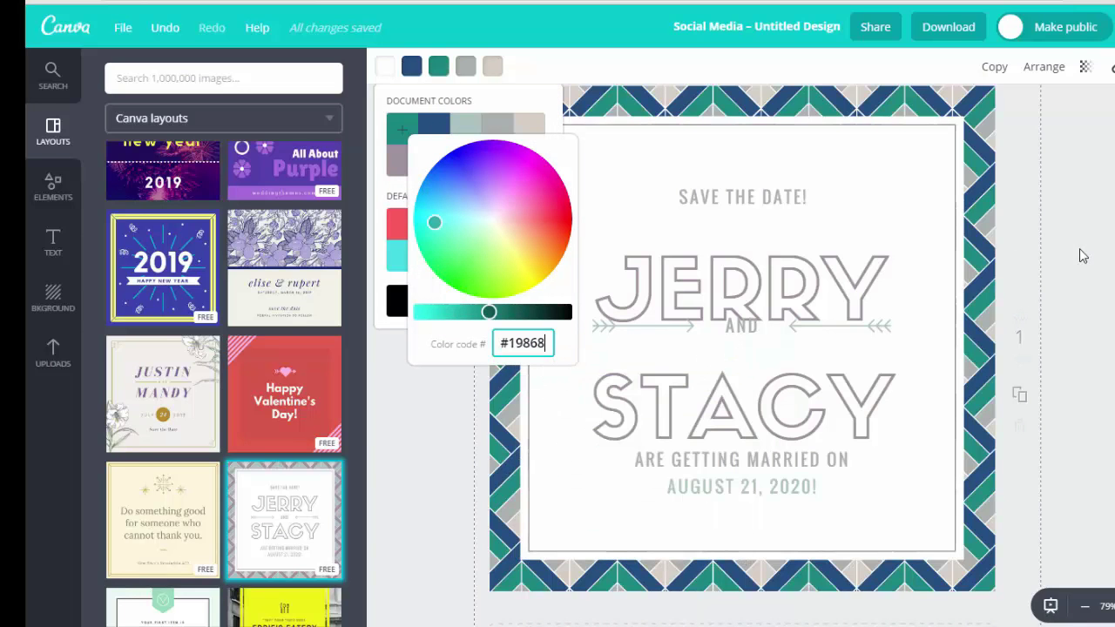
pyautogui.click(882, 144)
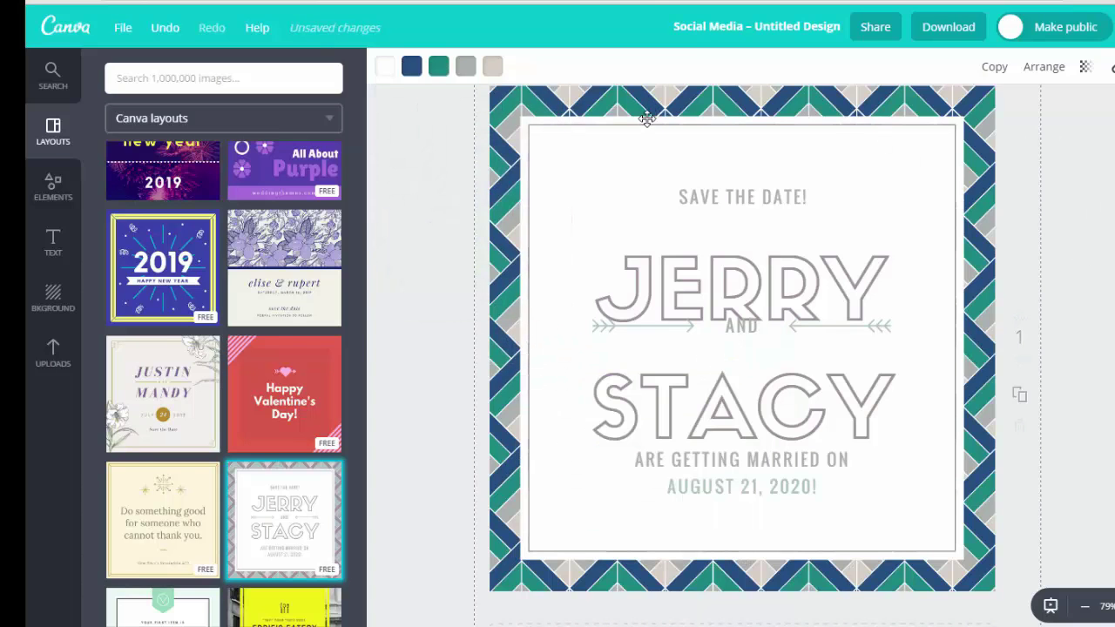
# Copy the pale blue code #bcd0e5 from the palette site and apply it in Canva in place of the border's gray.
pyautogui.hotkey('alt', 'Tab')
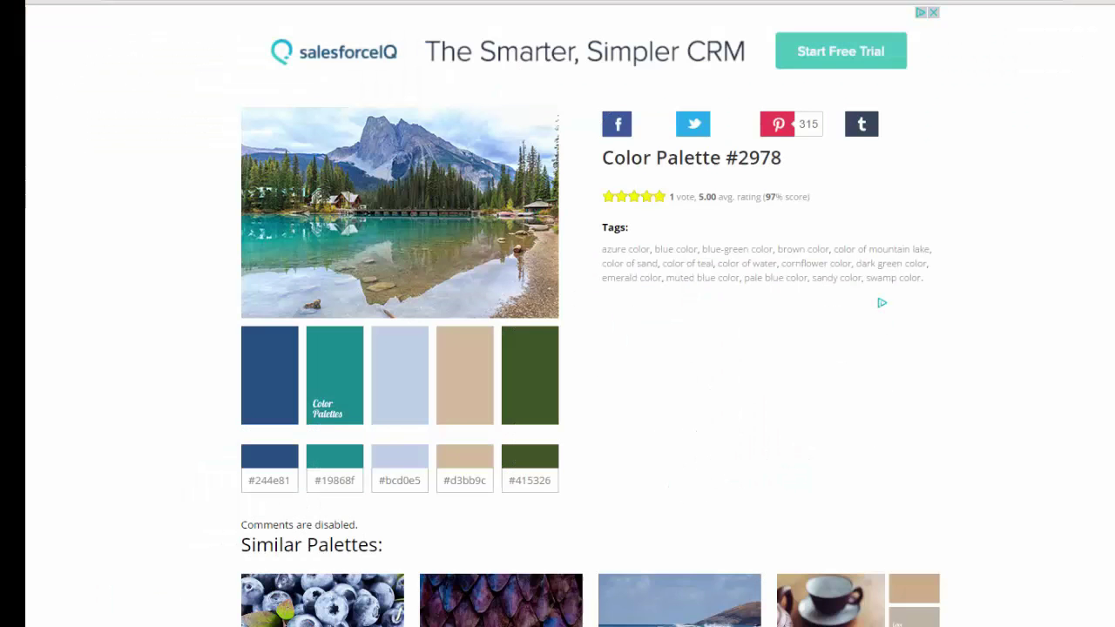
pyautogui.click(401, 482)
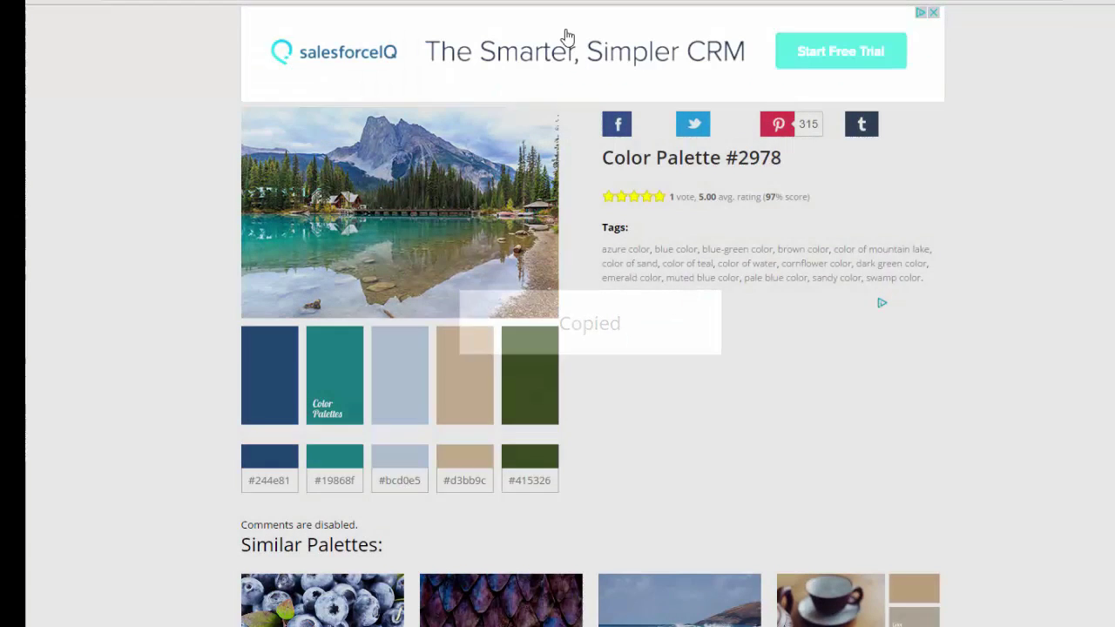
pyautogui.hotkey('alt', 'Tab')
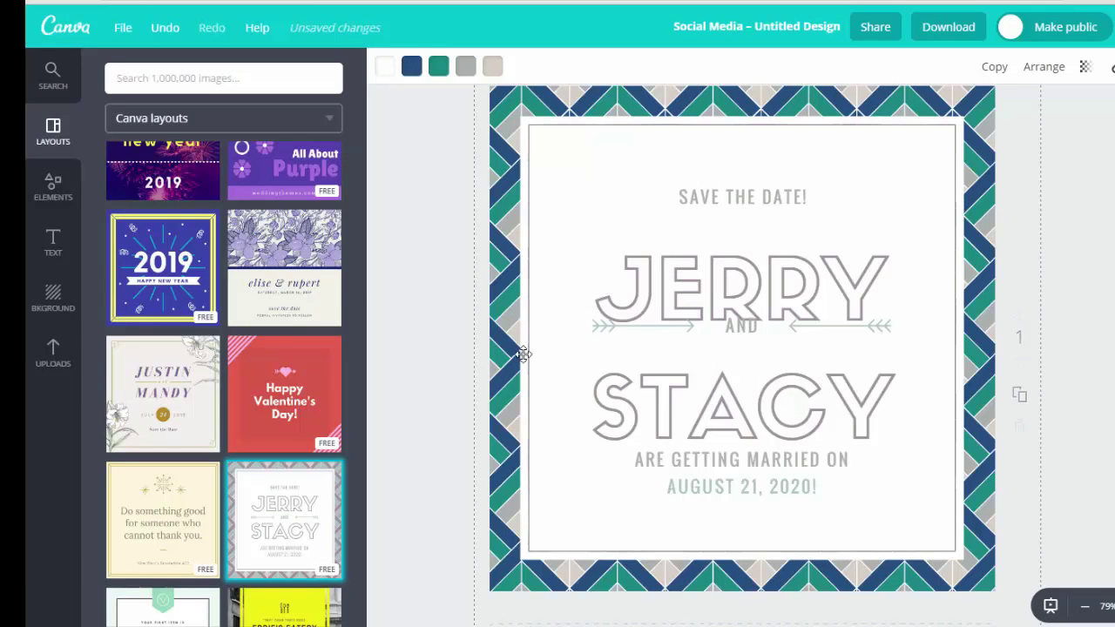
pyautogui.click(466, 70)
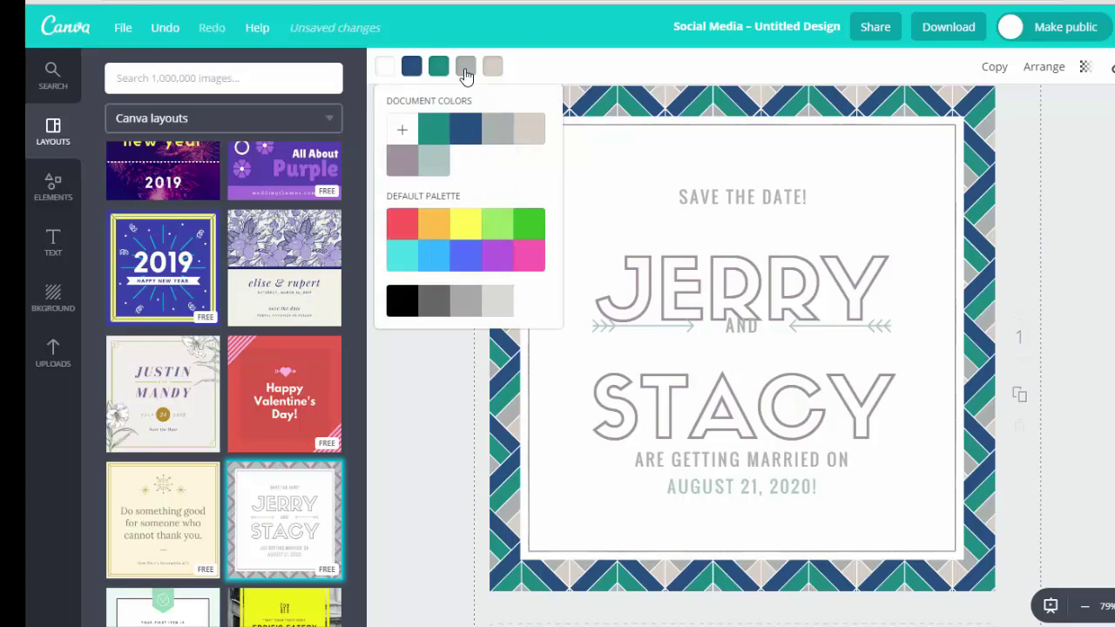
pyautogui.click(404, 132)
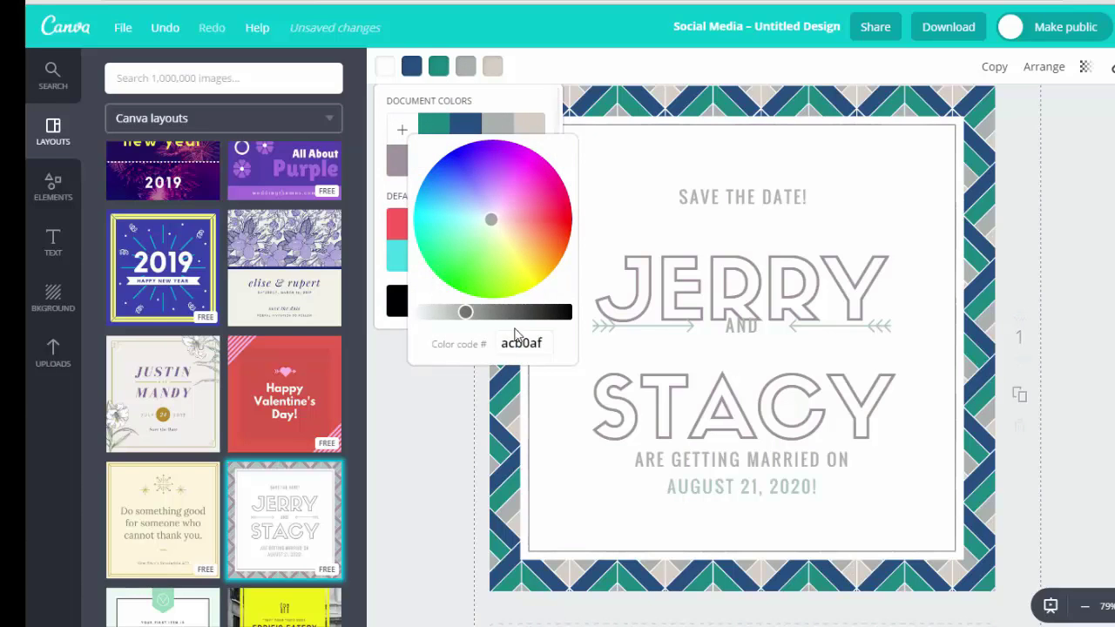
pyautogui.doubleClick(521, 344)
pyautogui.rightClick(508, 347)
pyautogui.click(576, 397)
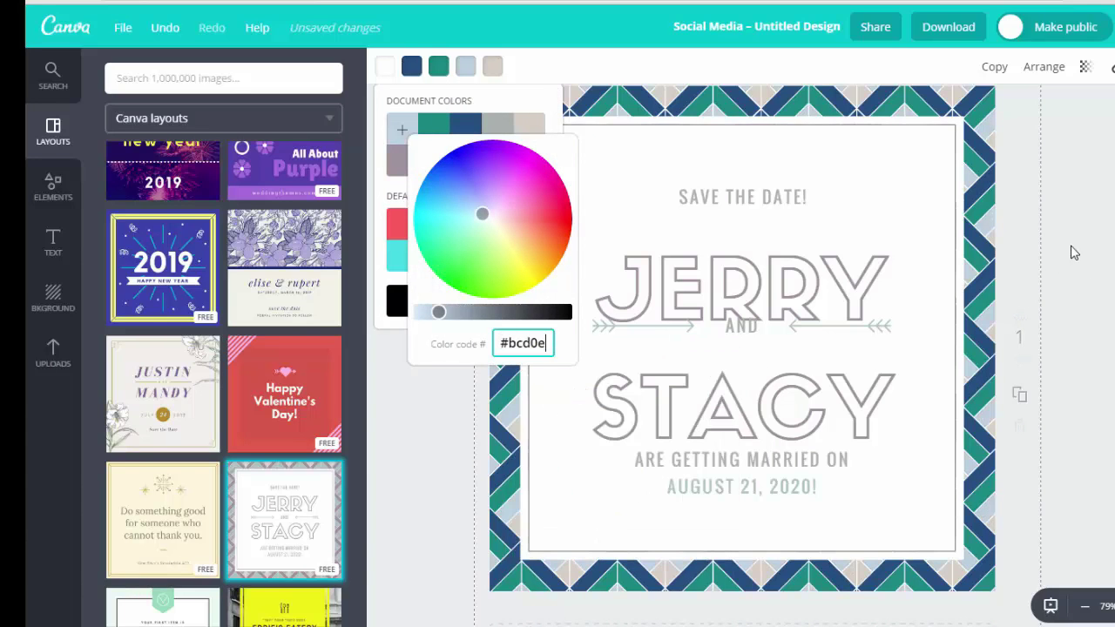
pyautogui.click(1111, 198)
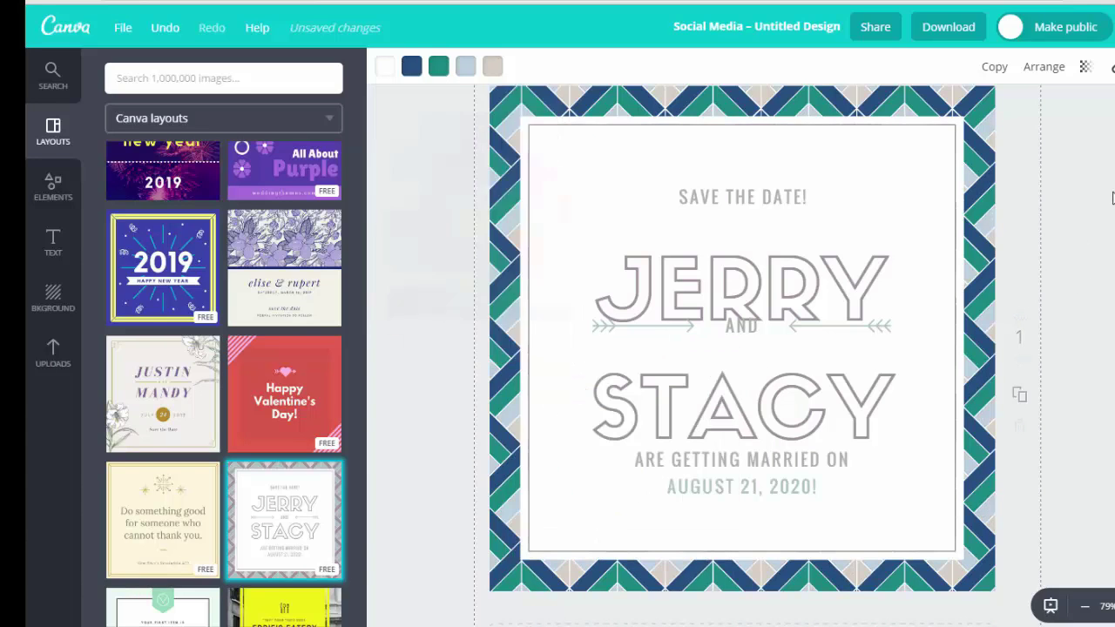
pyautogui.click(1089, 250)
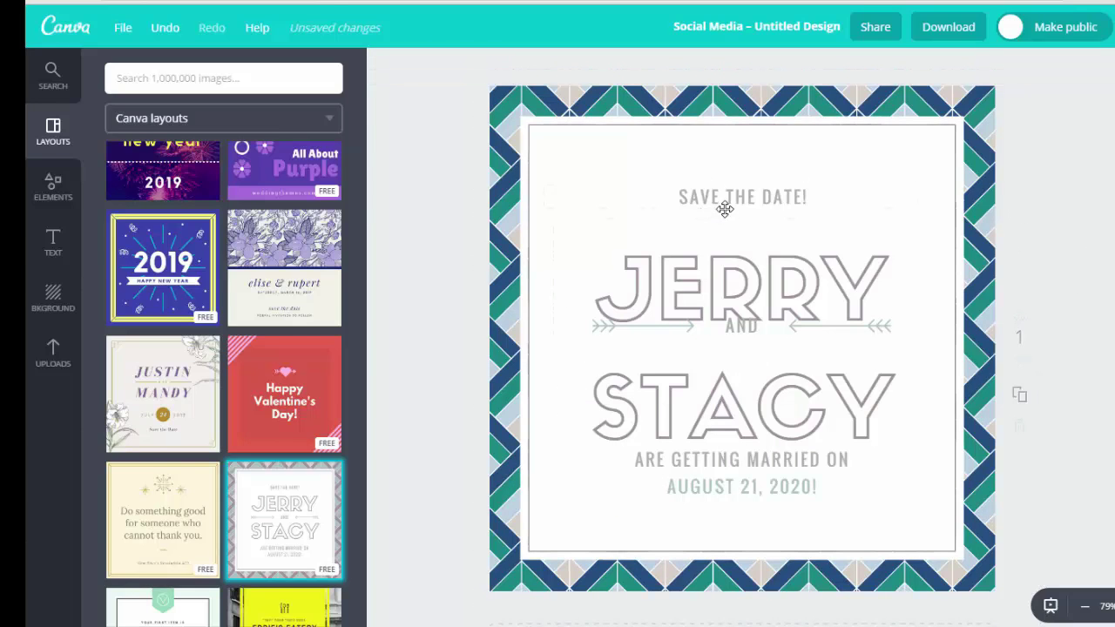
# Delete the "SAVE THE DATE!" line and move the first large name heading up into the freed space.
pyautogui.moveTo(725, 210); pyautogui.dragTo(730, 196)
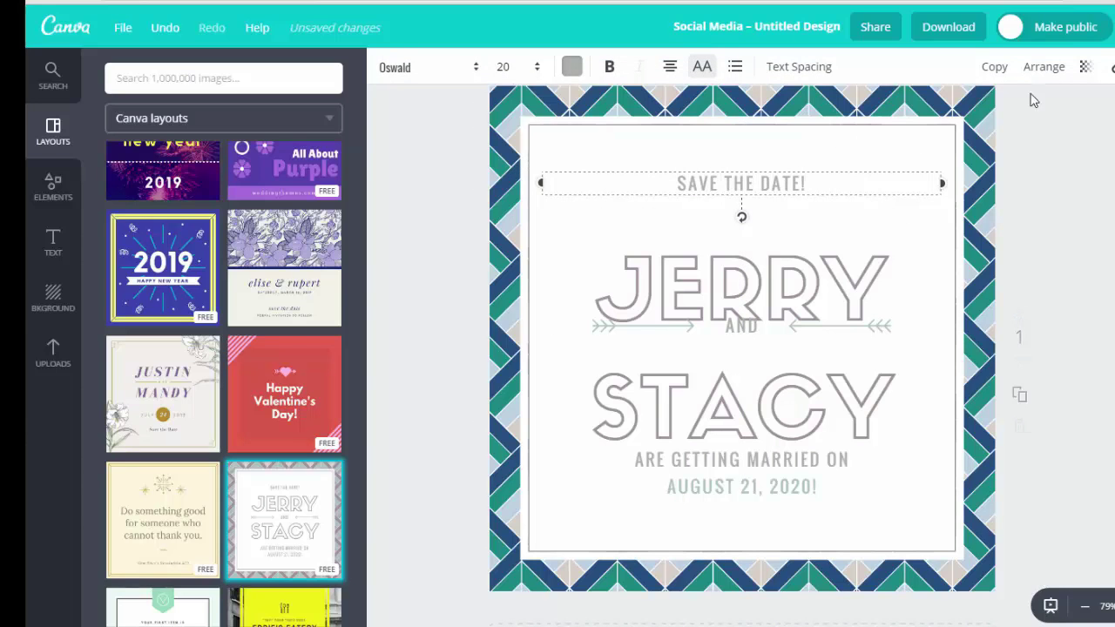
pyautogui.press('Delete')
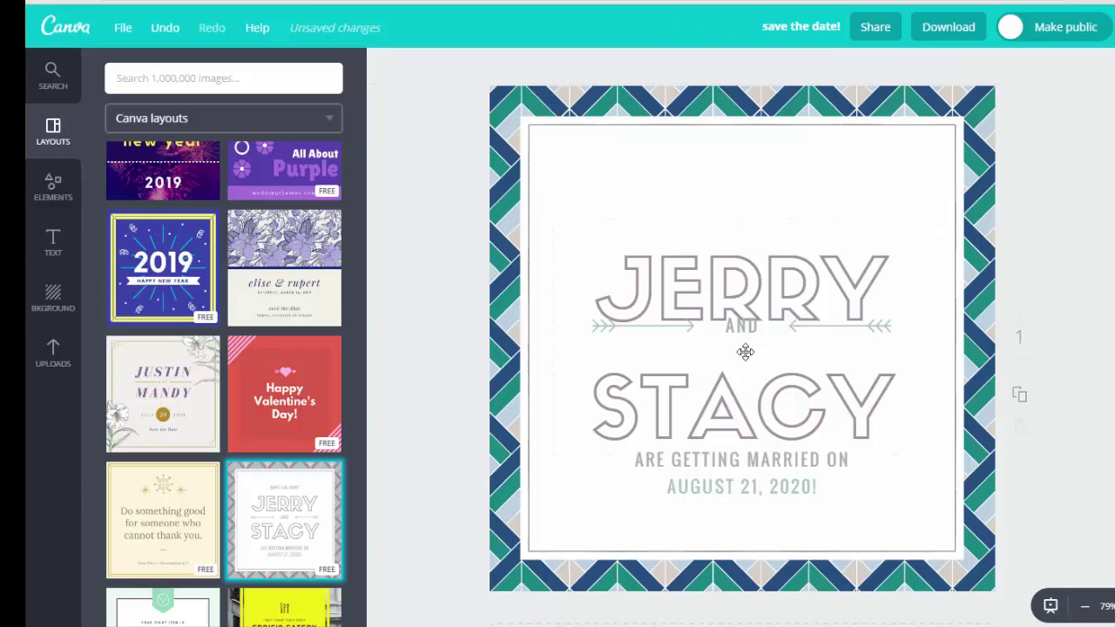
pyautogui.moveTo(731, 301); pyautogui.dragTo(719, 245)
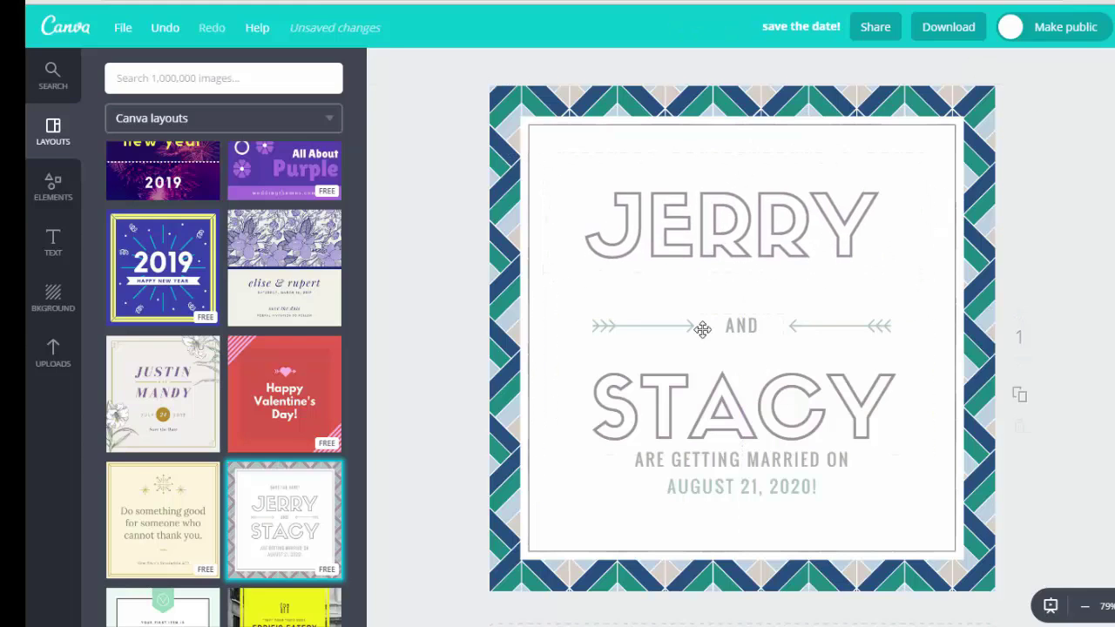
# Delete both arrows and the word "AND" between the two large name headings.
pyautogui.click(684, 326)
pyautogui.press('Delete')
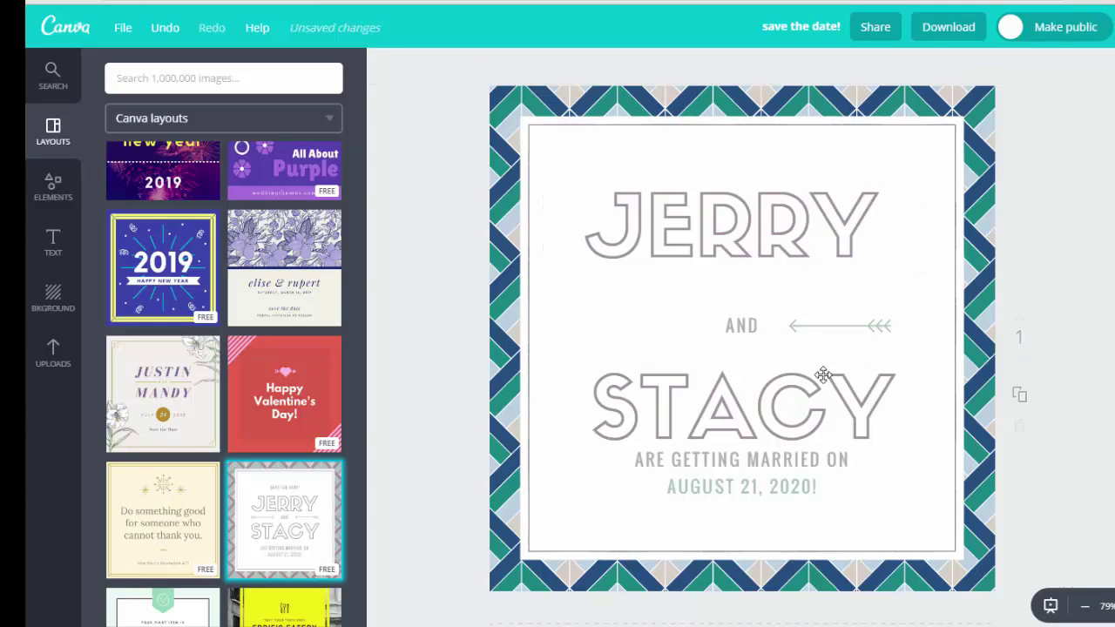
pyautogui.click(741, 326)
pyautogui.press('Delete')
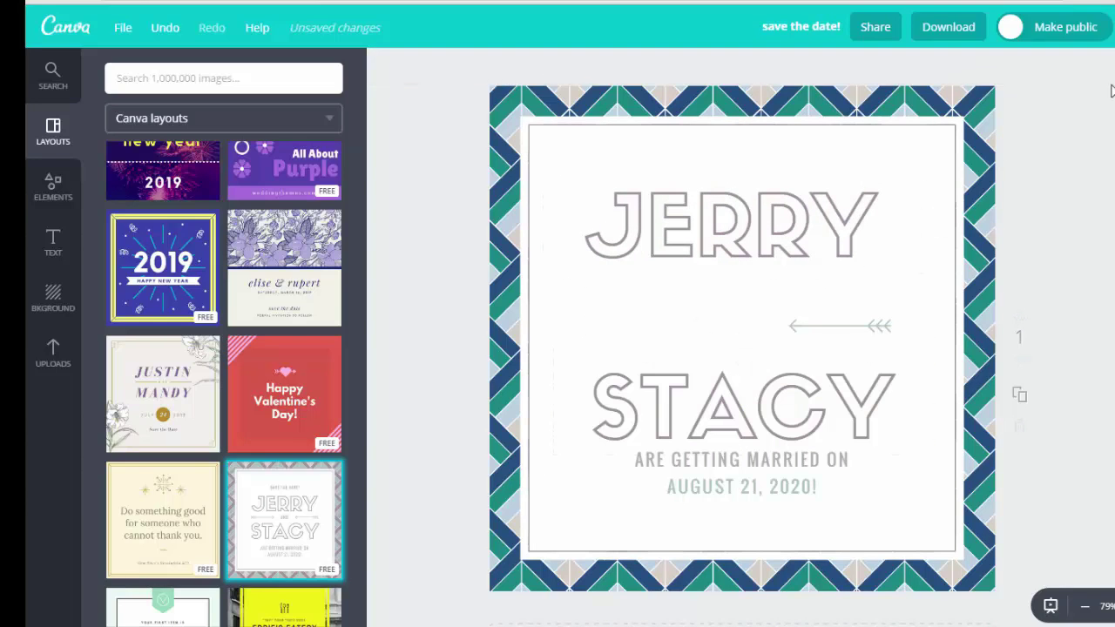
pyautogui.click(861, 325)
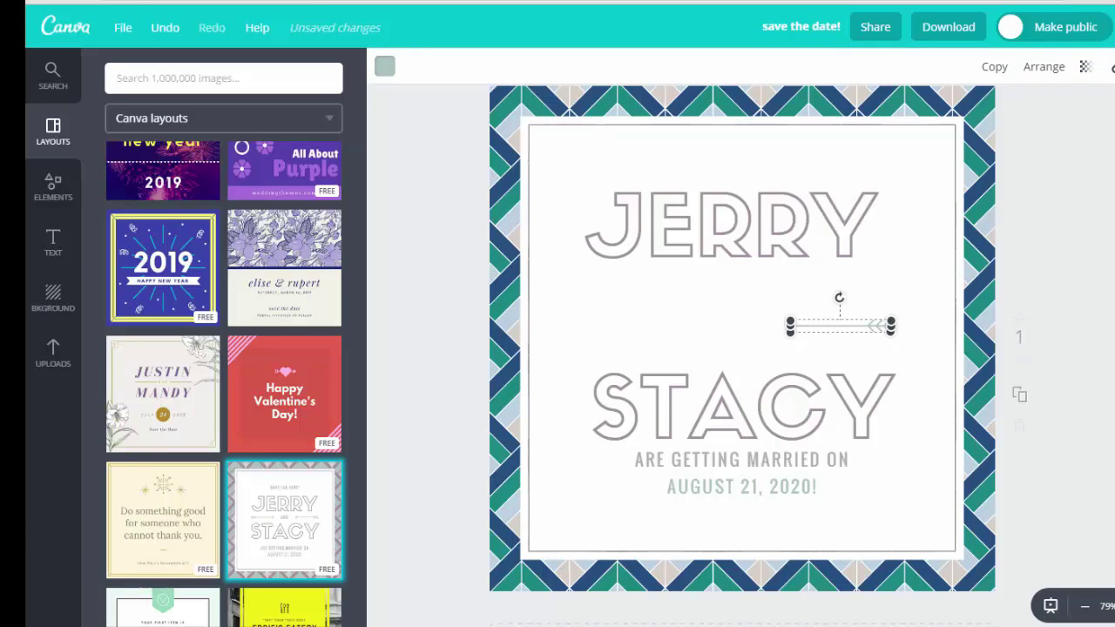
pyautogui.press('Delete')
# Move the second large name heading up and the first one slightly down so they sit close together.
pyautogui.moveTo(722, 386); pyautogui.dragTo(718, 340)
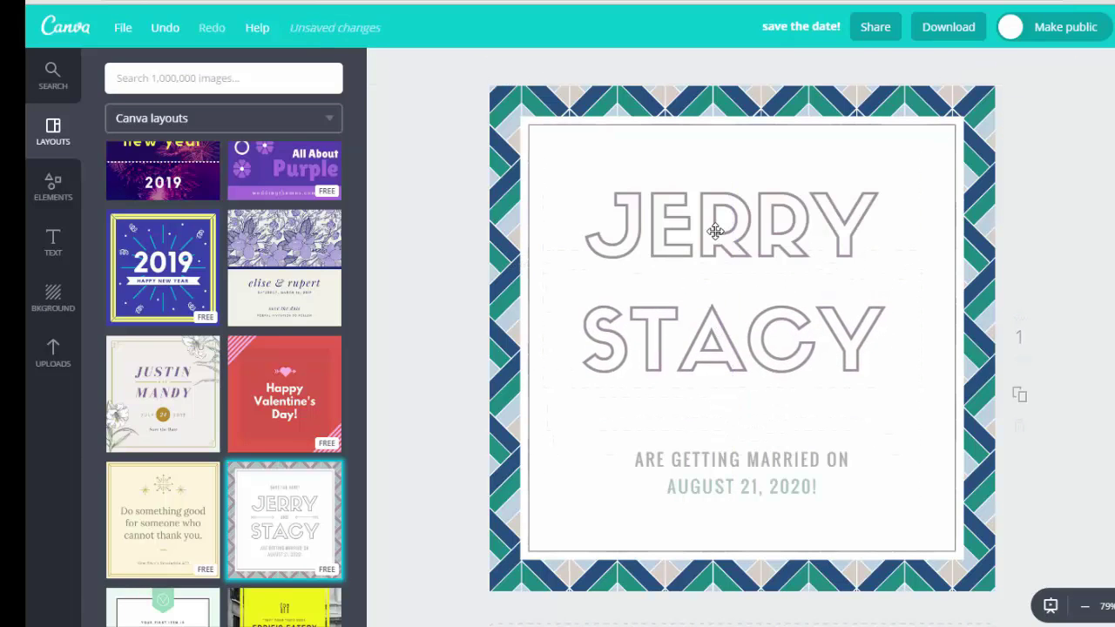
pyautogui.moveTo(715, 231); pyautogui.dragTo(719, 246)
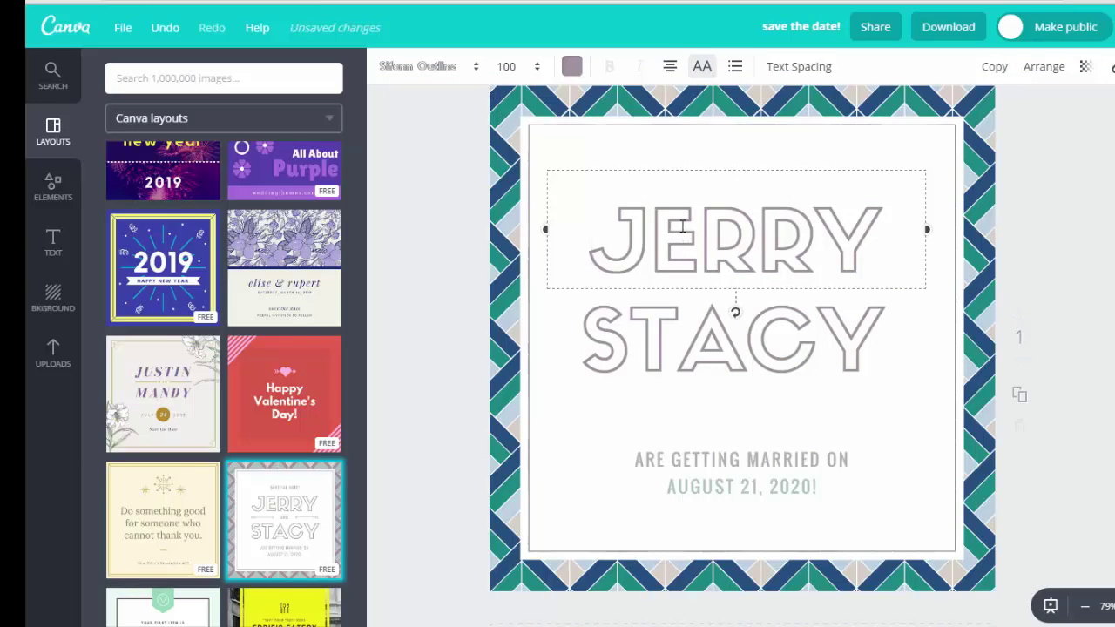
# Change the first name heading's font to Lato and move the heading slightly down toward the second one.
pyautogui.click(473, 70)
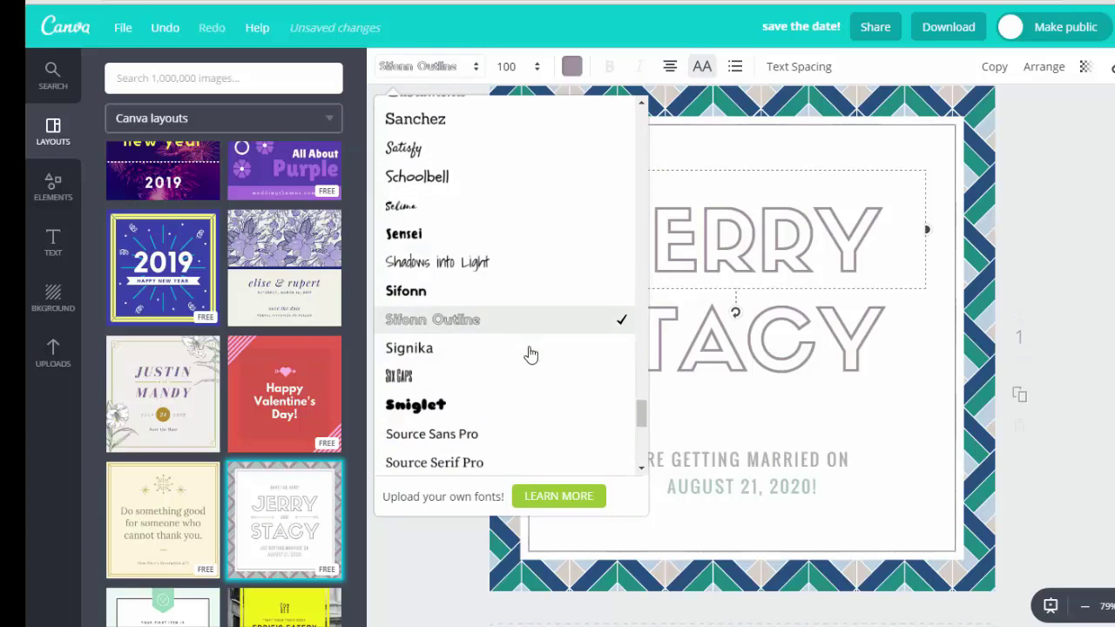
pyautogui.scroll(-5, 531, 355)
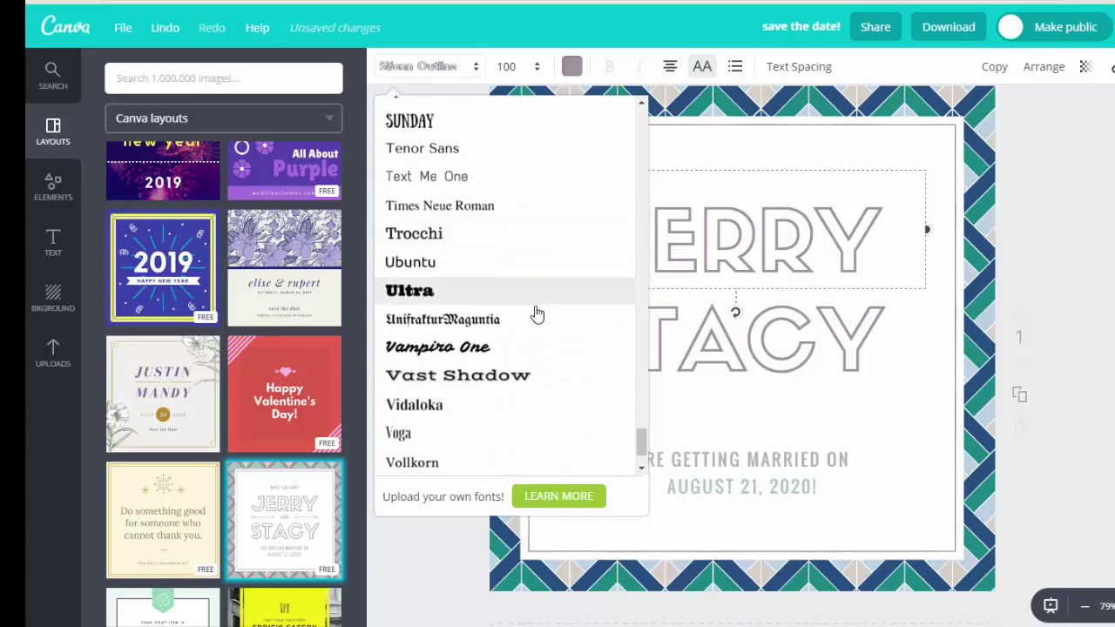
pyautogui.scroll(-1, 531, 312)
pyautogui.scroll(8, 549, 311)
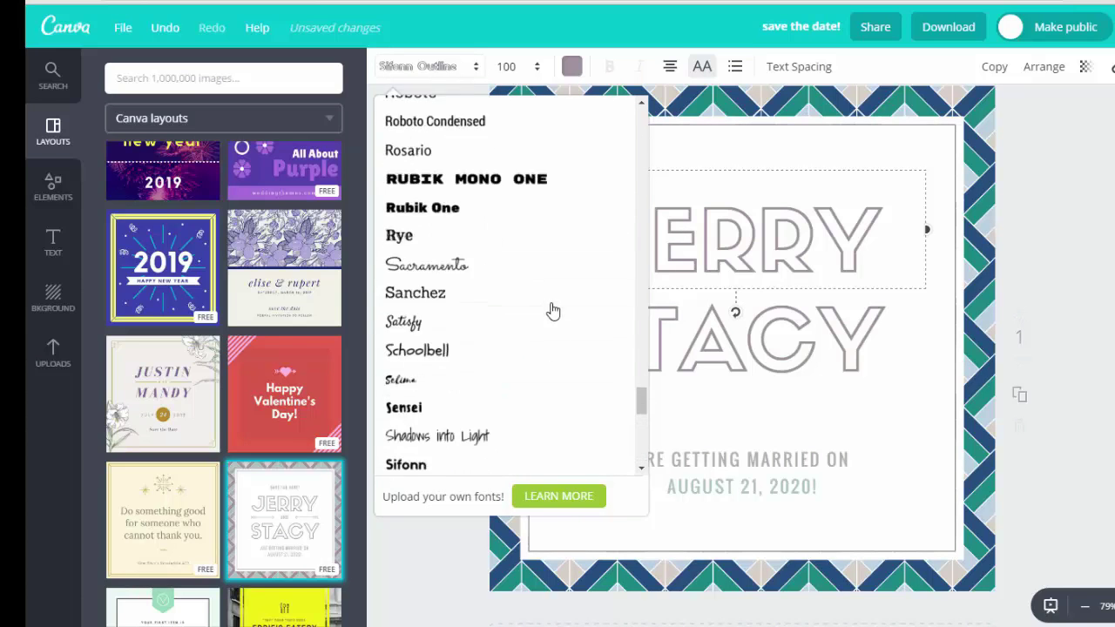
pyautogui.scroll(5, 552, 312)
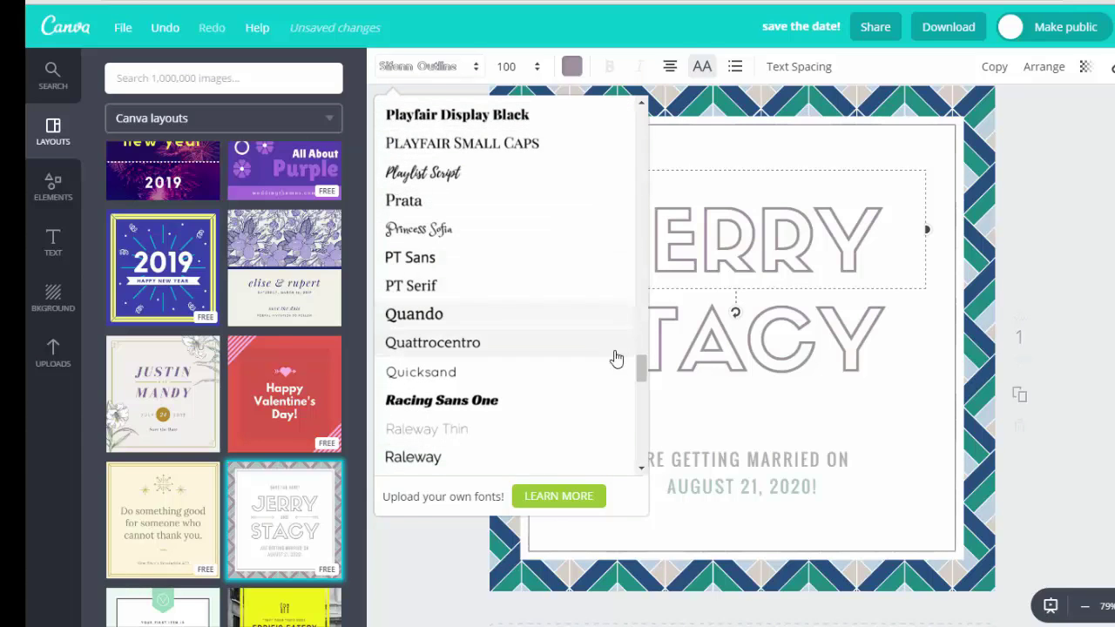
pyautogui.moveTo(643, 370); pyautogui.dragTo(648, 282)
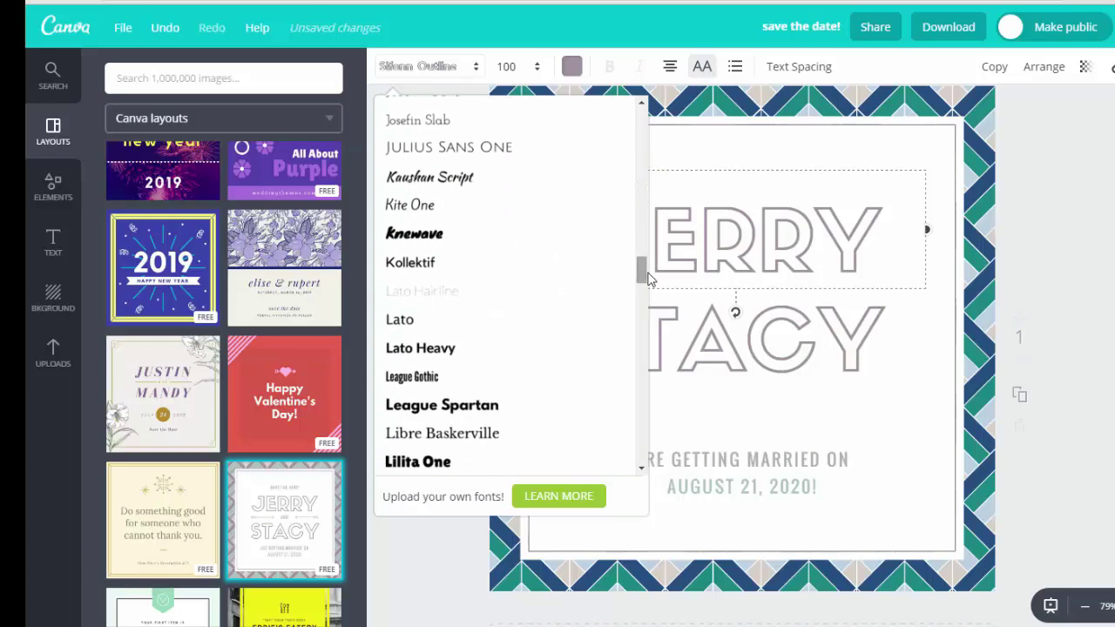
pyautogui.click(488, 327)
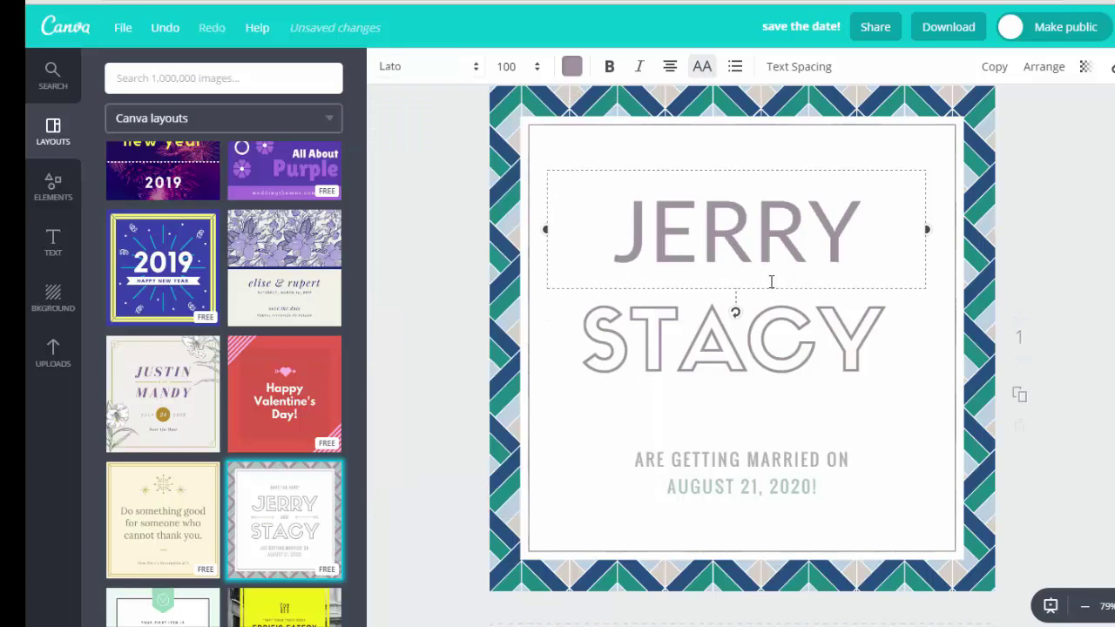
pyautogui.moveTo(715, 249); pyautogui.dragTo(713, 254)
# Set the second name heading in bold Lato and align the first heading with it.
pyautogui.doubleClick(725, 330)
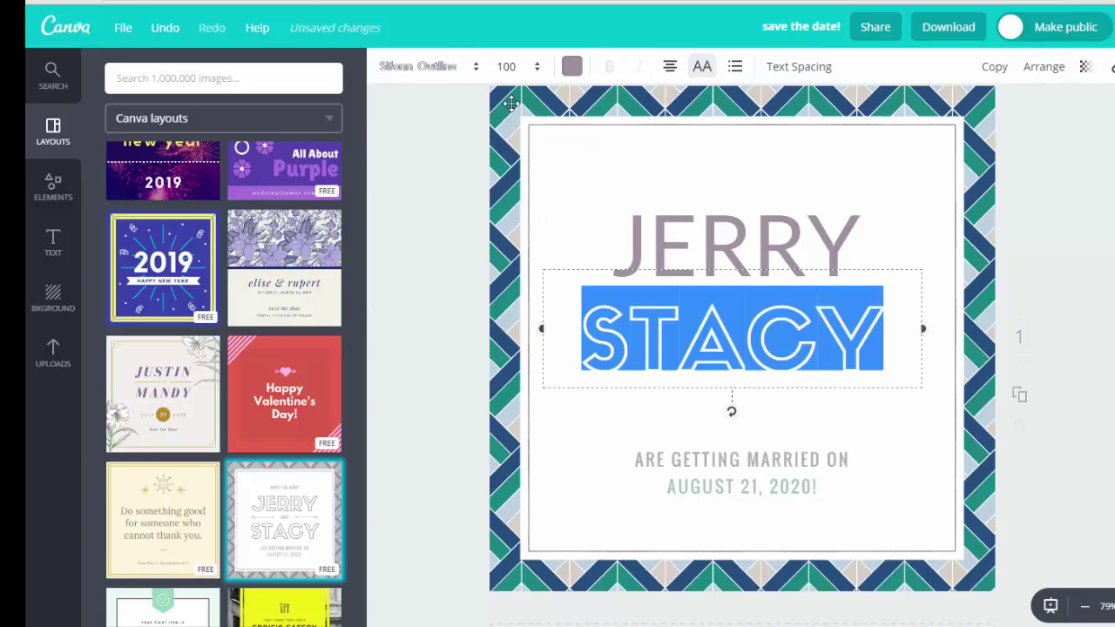
pyautogui.click(471, 77)
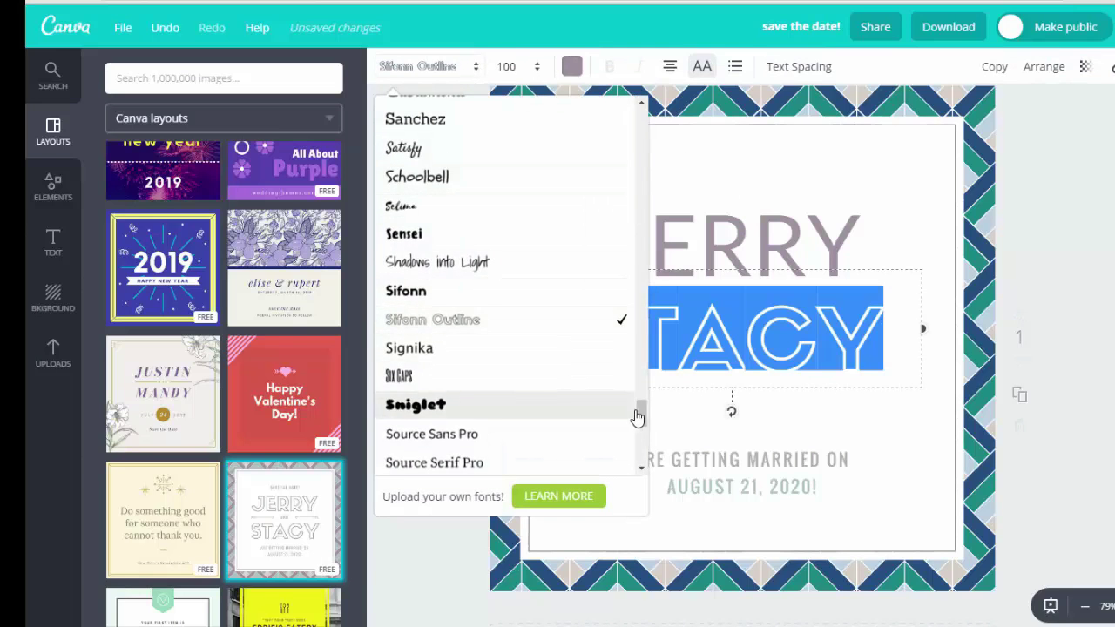
pyautogui.moveTo(640, 408); pyautogui.dragTo(643, 281)
pyautogui.click(427, 209)
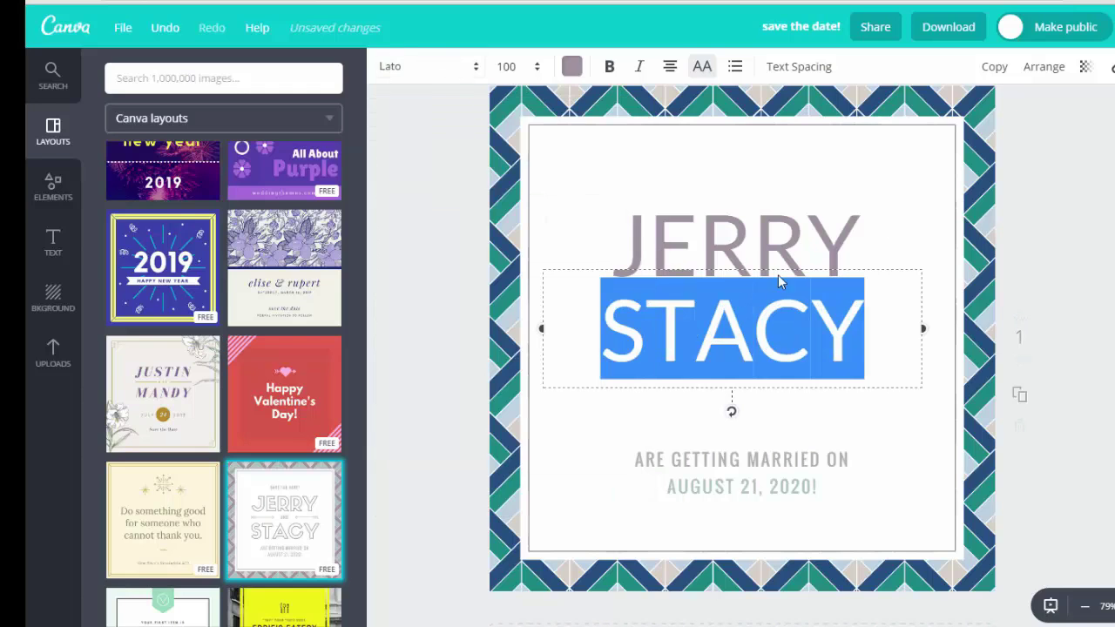
pyautogui.click(1031, 213)
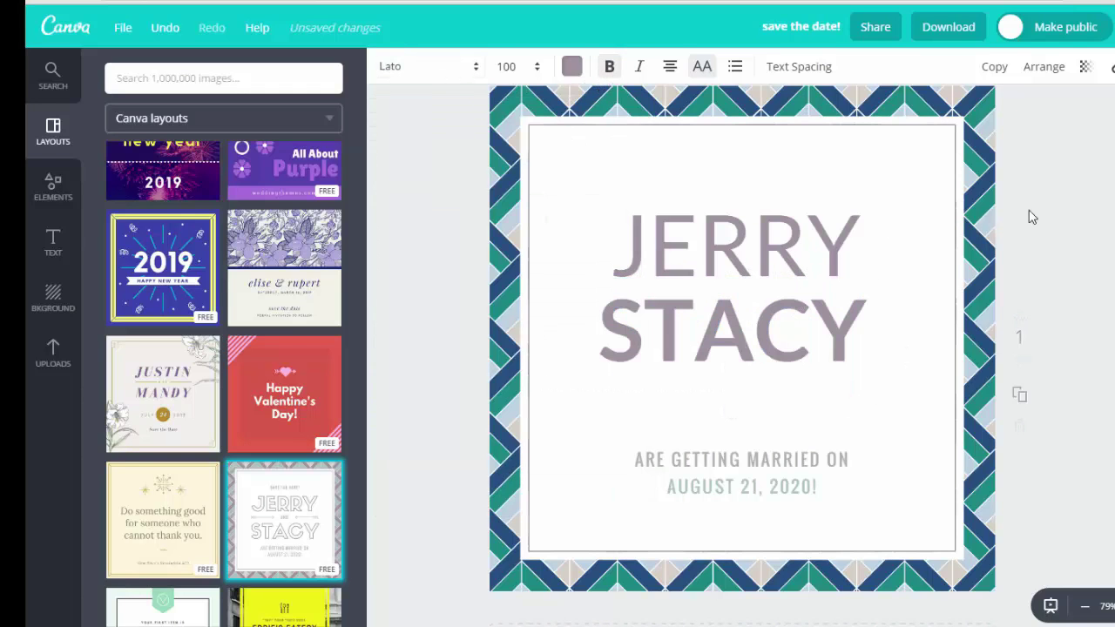
pyautogui.moveTo(737, 239); pyautogui.dragTo(737, 248)
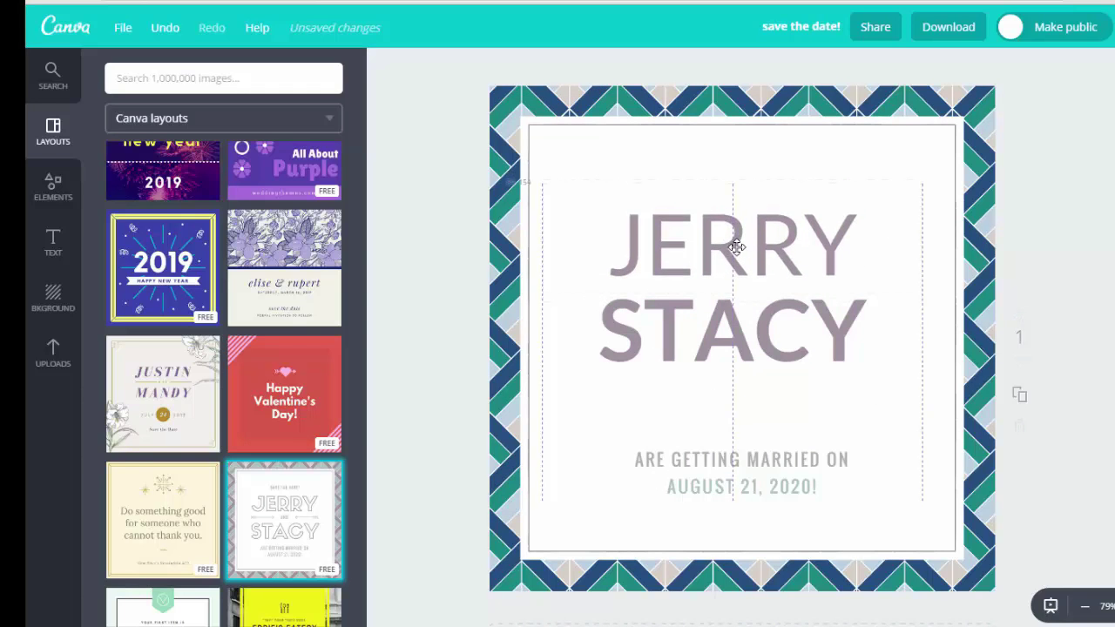
# Replace the first name heading with "HOW TO", set its size to 80 and move it down close to the second heading.
pyautogui.doubleClick(738, 247)
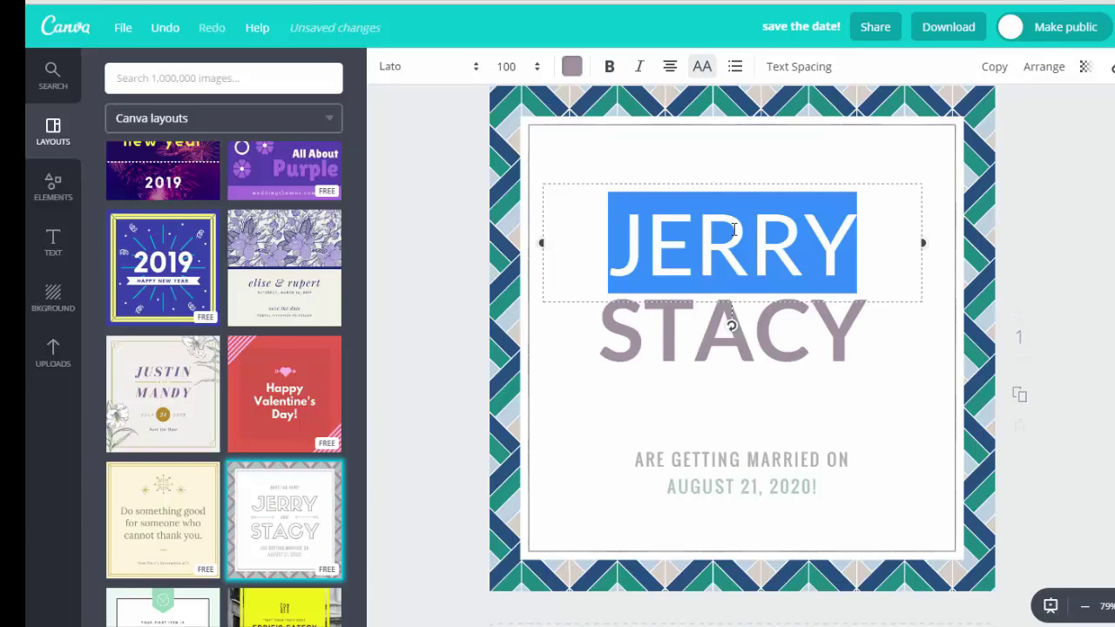
pyautogui.write('HOW TO')
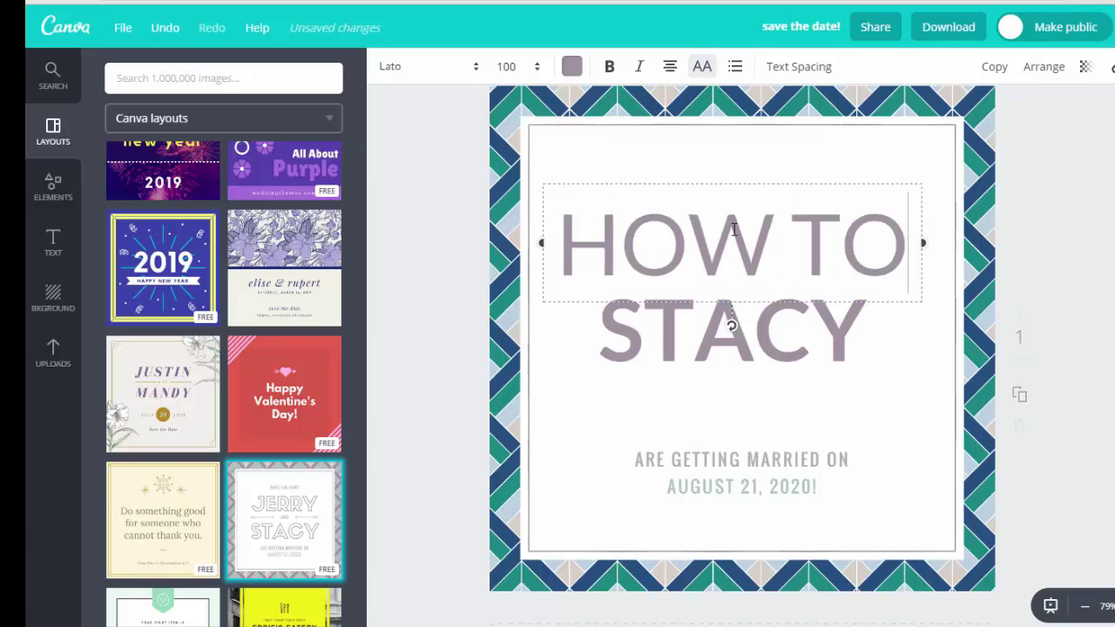
pyautogui.tripleClick(781, 248)
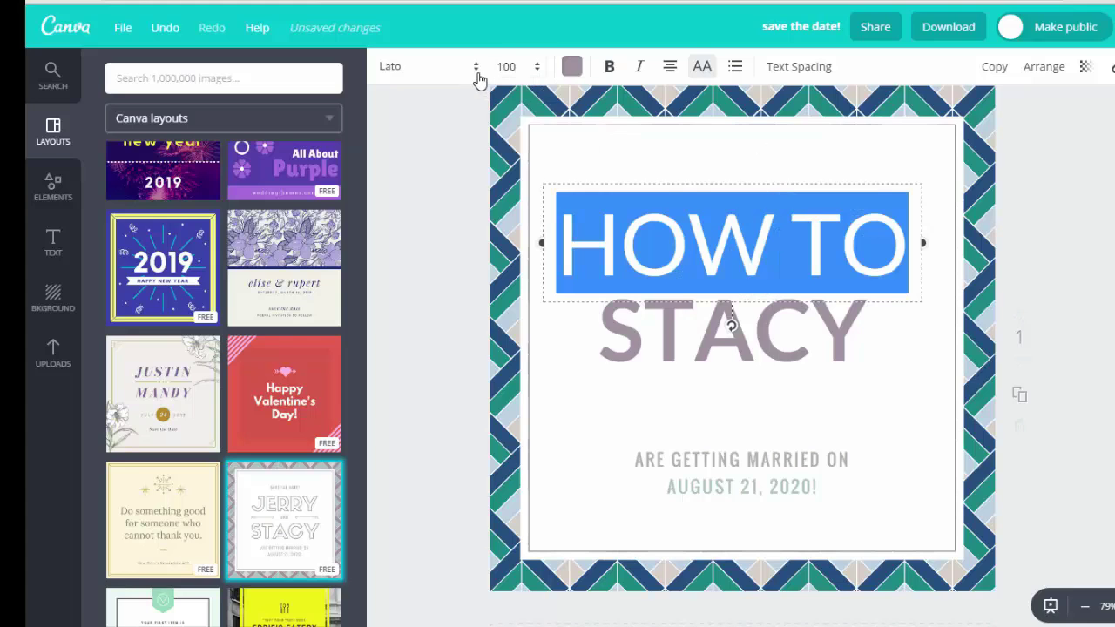
pyautogui.click(538, 70)
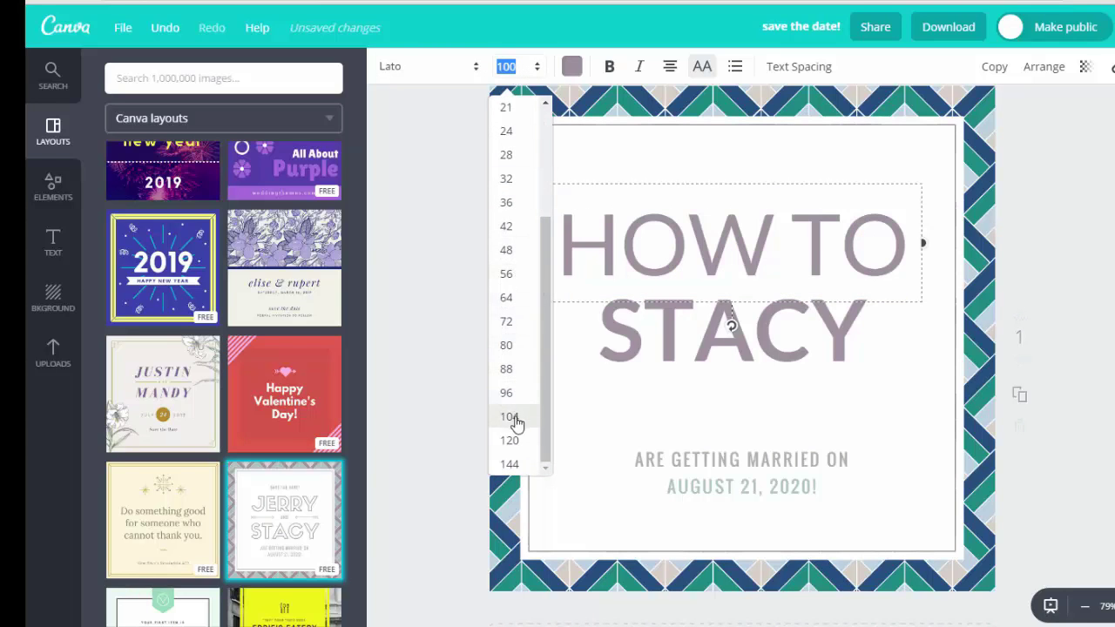
pyautogui.click(508, 347)
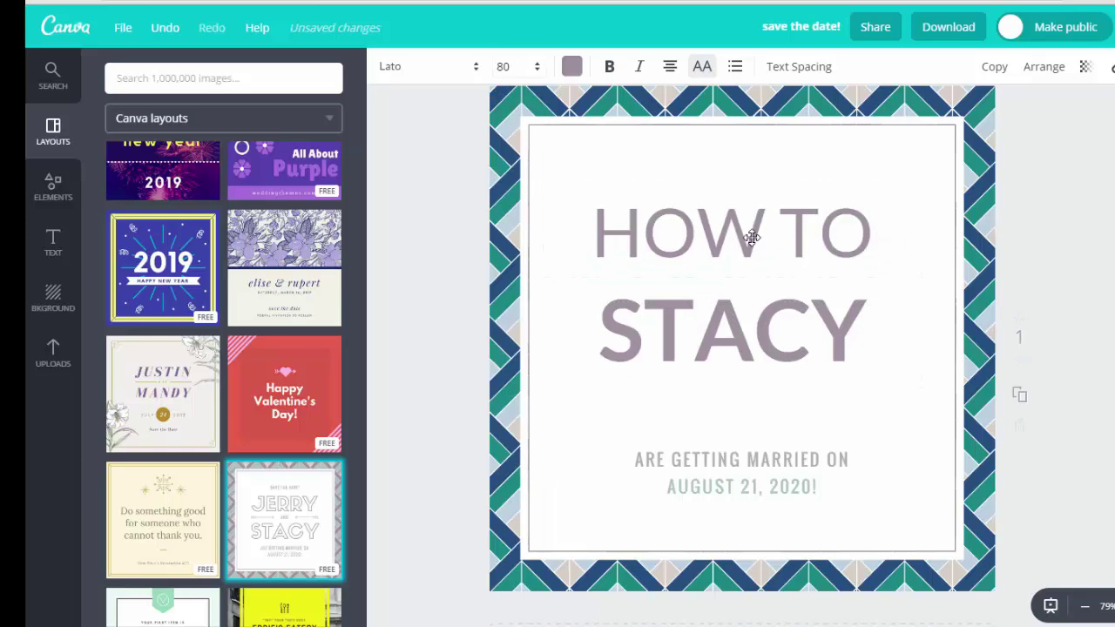
pyautogui.moveTo(747, 232); pyautogui.dragTo(746, 243)
# Replace the second name heading's text with "CREATE BRANDED GRAPHICS WITH CANVA".
pyautogui.doubleClick(738, 321)
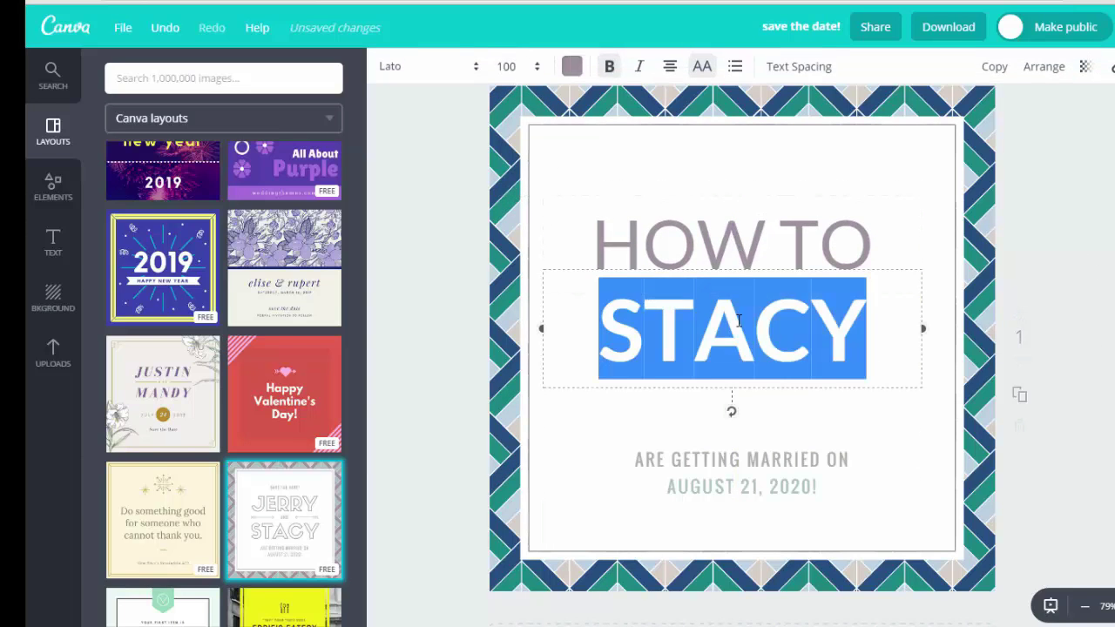
pyautogui.write('CREAT')
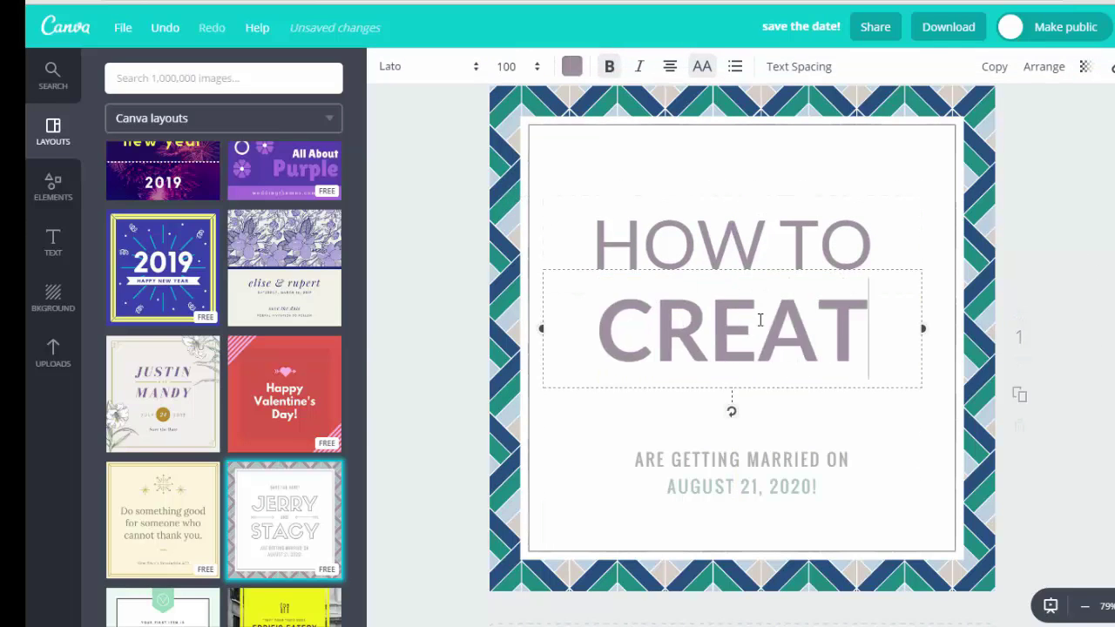
pyautogui.write('E BRANDED GRAPH')
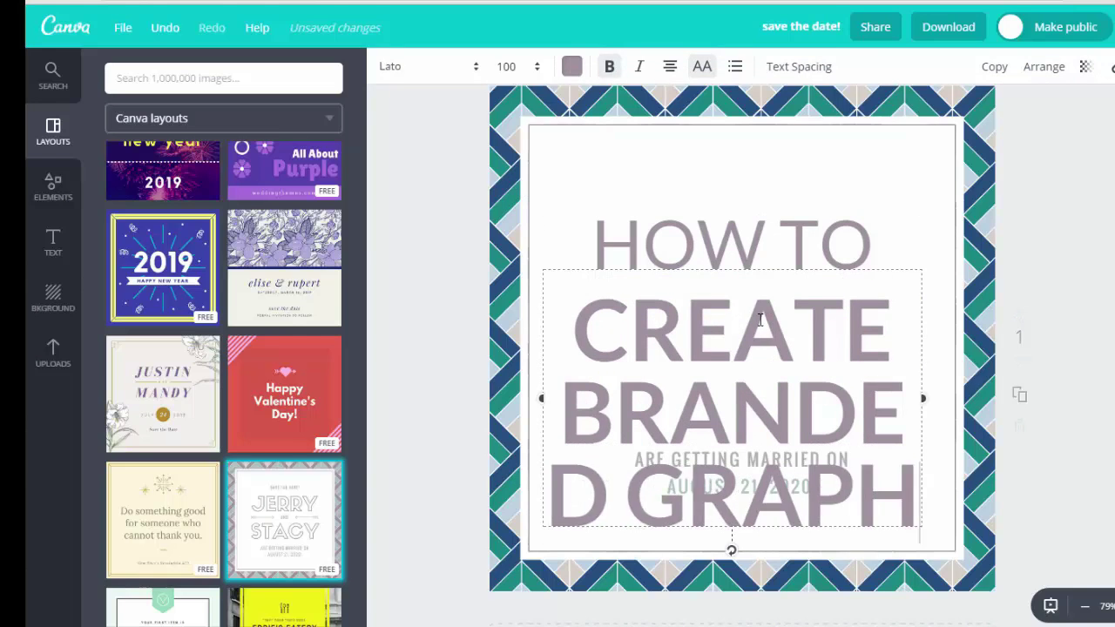
pyautogui.write('ICS WITH CANV')
pyautogui.press('BackSpace')
pyautogui.write('CANVA')
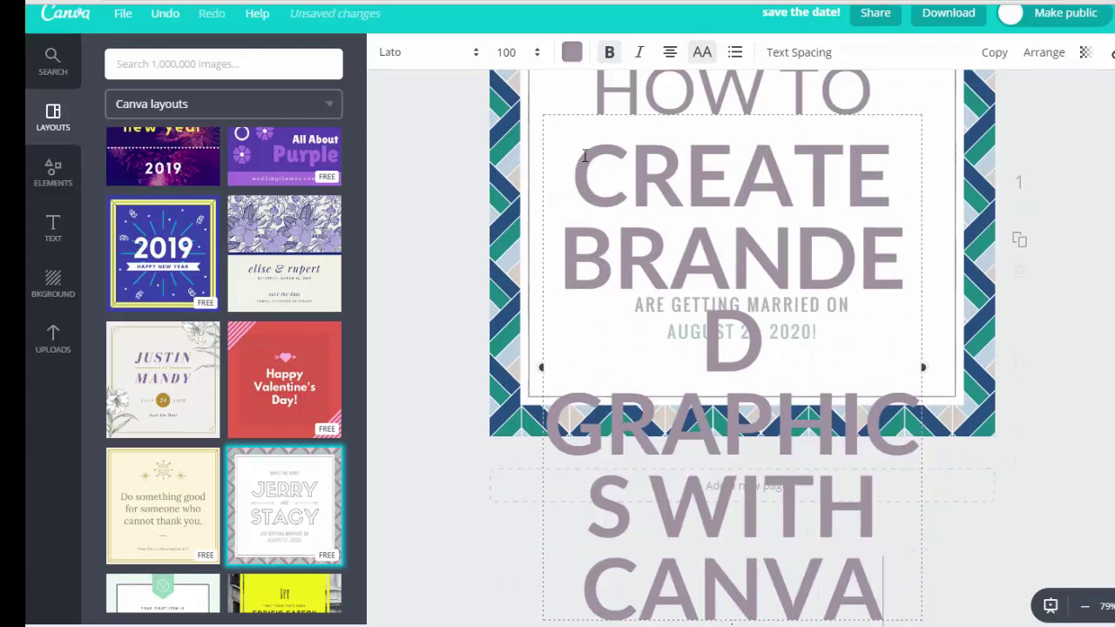
# Reduce the font size of the whole "CREATE BRANDED GRAPHICS WITH CANVA" heading to 48.
pyautogui.moveTo(585, 156); pyautogui.dragTo(866, 498)
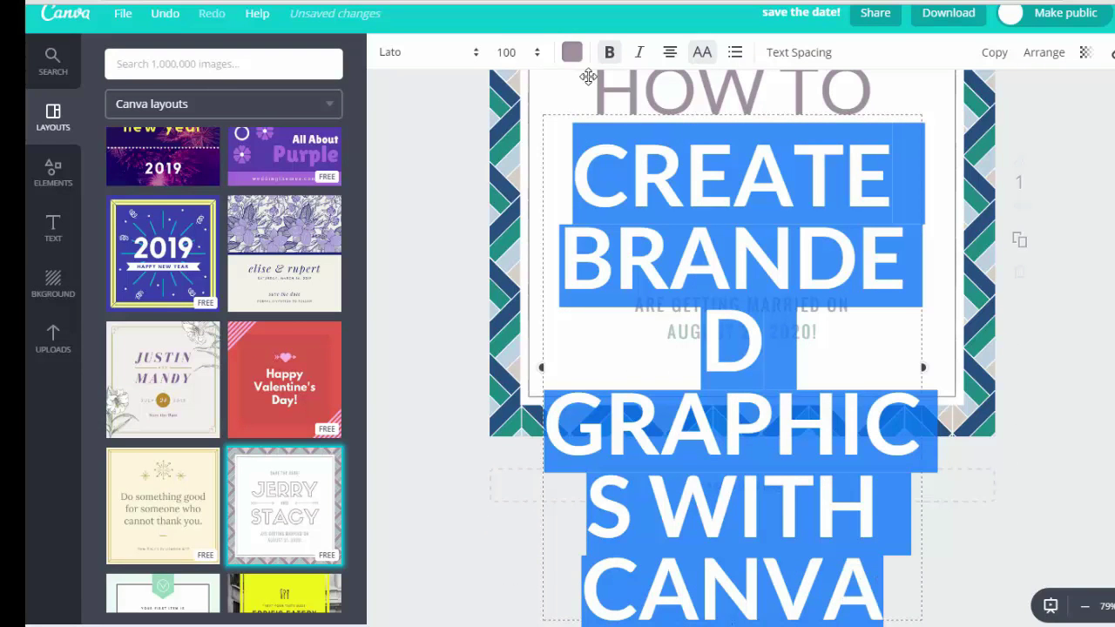
pyautogui.click(538, 52)
pyautogui.click(514, 264)
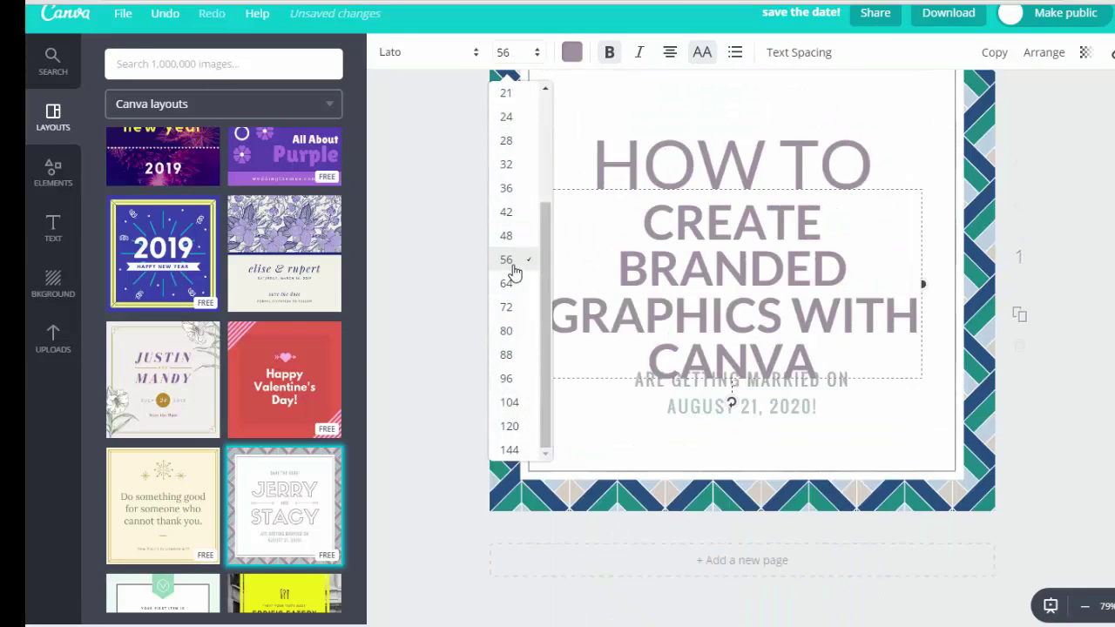
pyautogui.click(538, 52)
pyautogui.click(514, 235)
# Move both headings higher in the frame with a small gap between them and center "HOW TO" on the page.
pyautogui.moveTo(772, 254); pyautogui.dragTo(775, 270)
pyautogui.moveTo(767, 177); pyautogui.dragTo(766, 179)
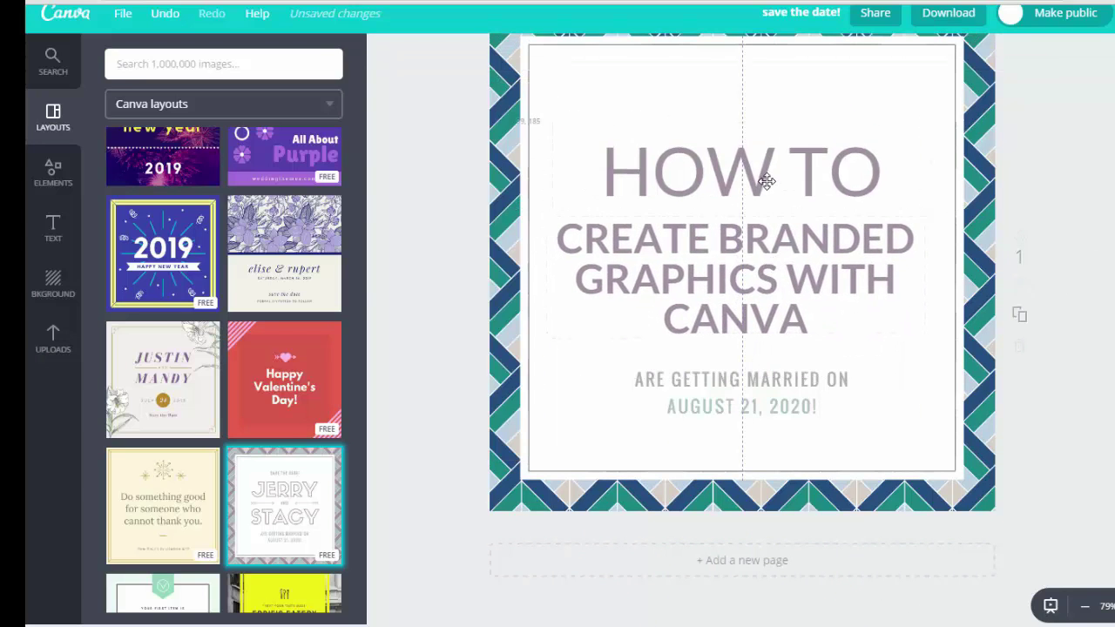
pyautogui.moveTo(761, 263); pyautogui.dragTo(759, 256)
pyautogui.moveTo(750, 160); pyautogui.dragTo(747, 138)
pyautogui.moveTo(740, 236); pyautogui.dragTo(741, 220)
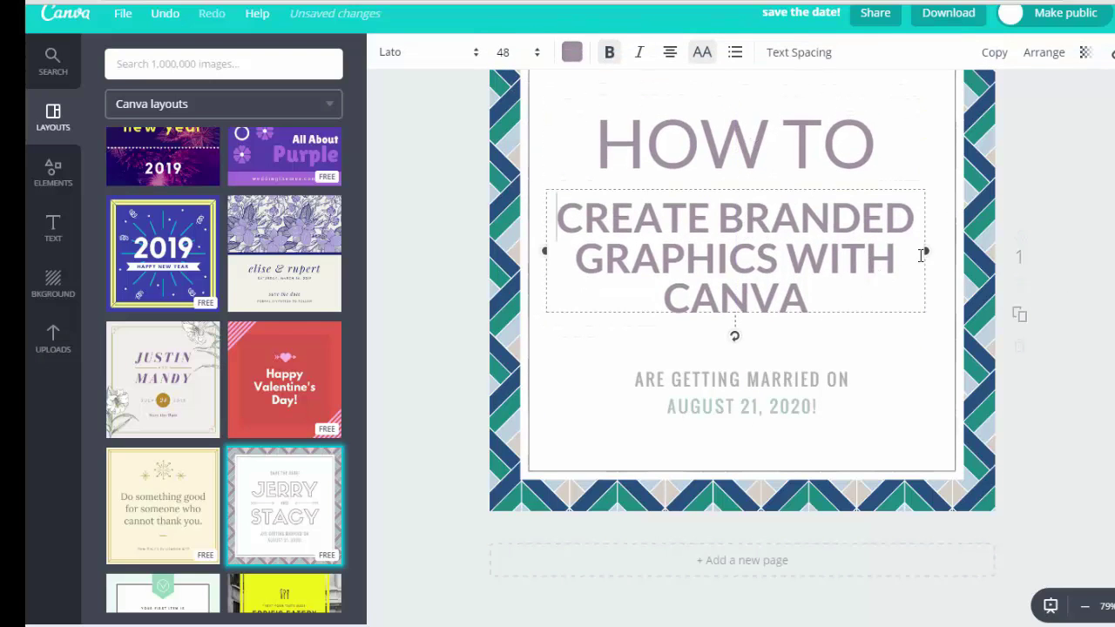
pyautogui.moveTo(933, 254); pyautogui.dragTo(926, 252)
pyautogui.click(989, 252)
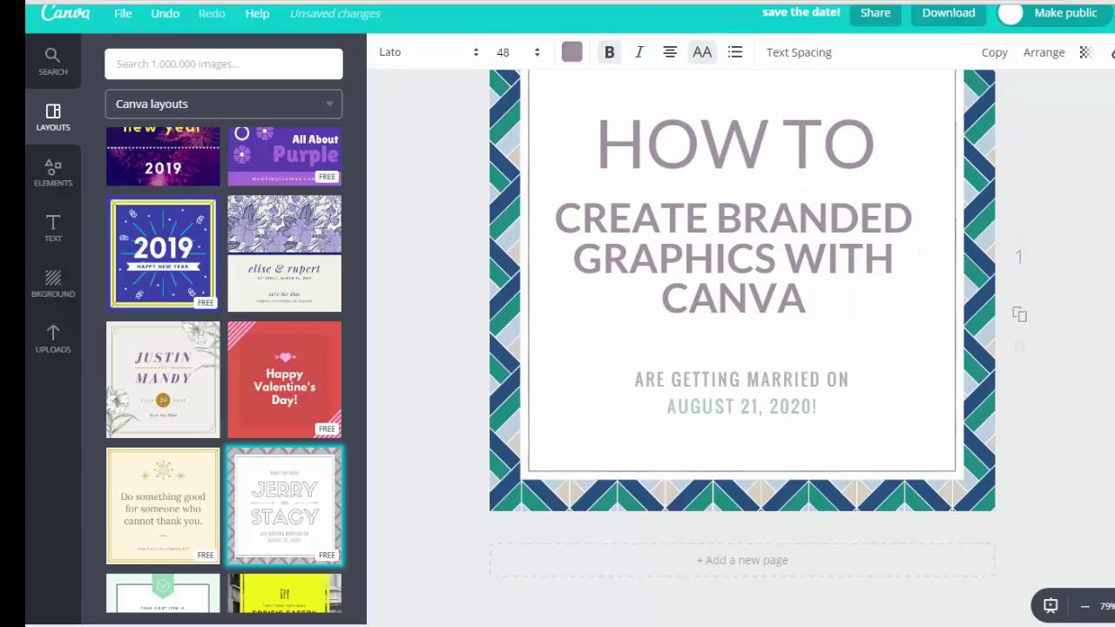
pyautogui.moveTo(782, 157); pyautogui.dragTo(791, 171)
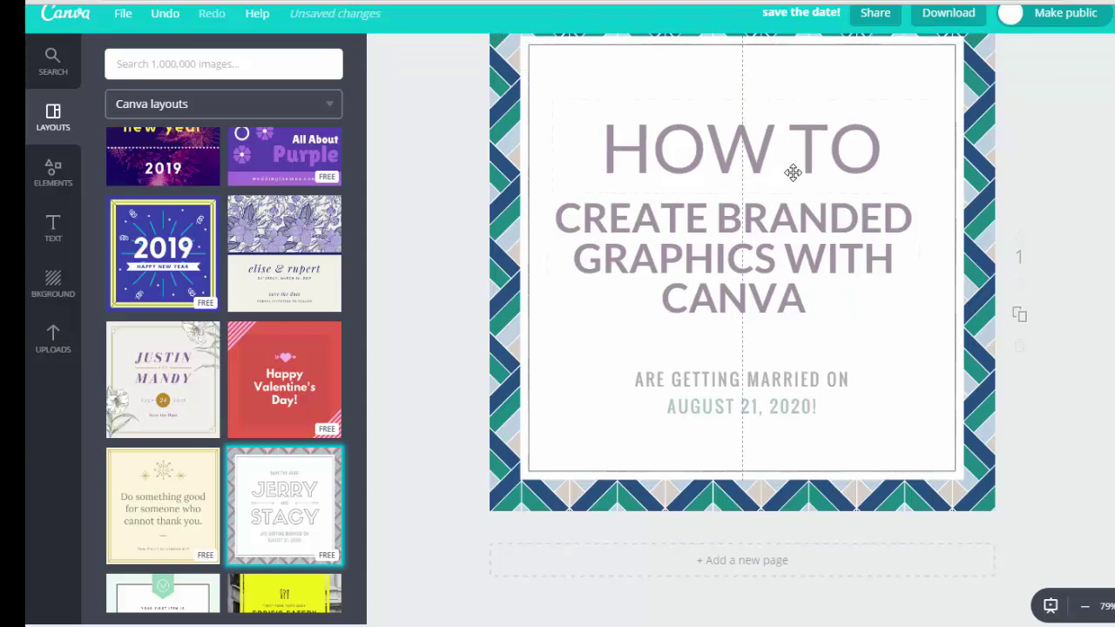
# Increase the letter spacing and line height of the "CREATE BRANDED GRAPHICS WITH CANVA" heading.
pyautogui.click(732, 257)
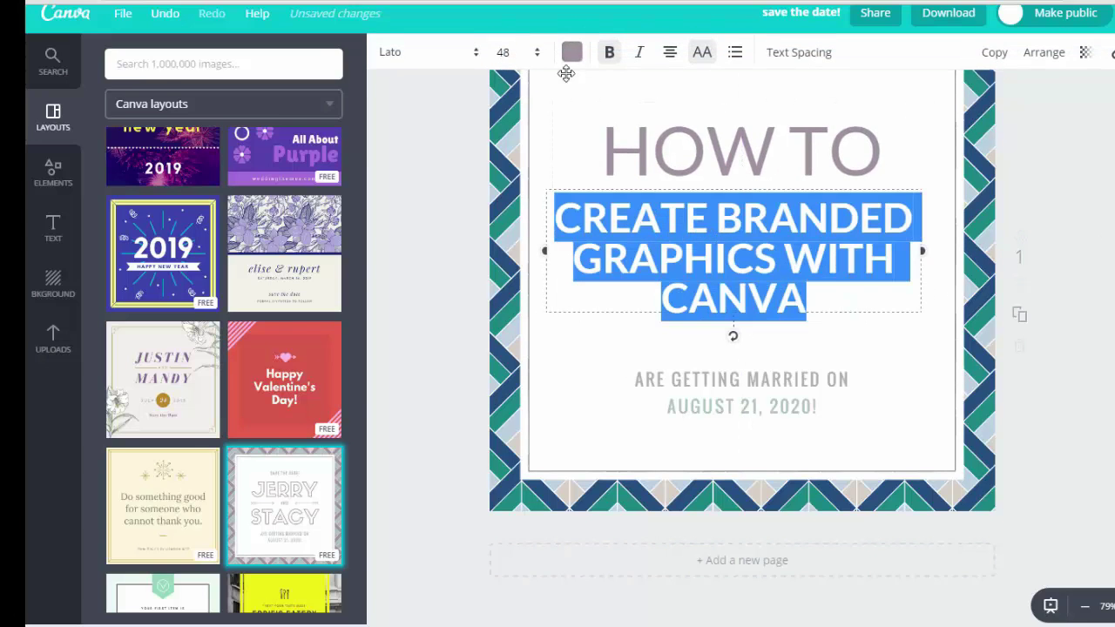
pyautogui.click(781, 57)
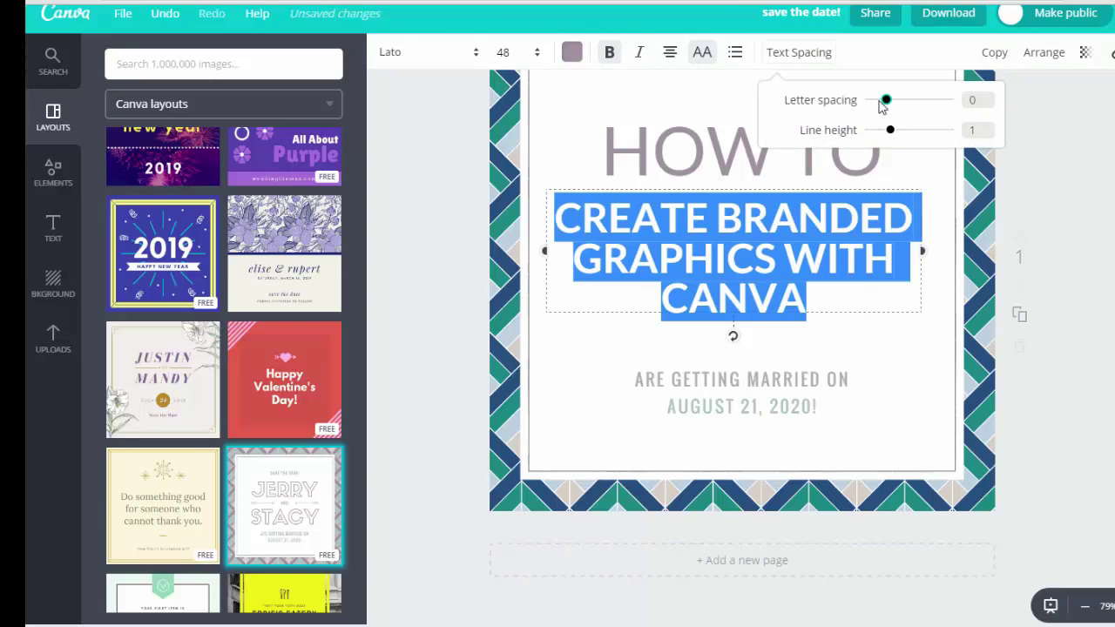
pyautogui.moveTo(890, 101); pyautogui.dragTo(899, 142)
pyautogui.click(1070, 228)
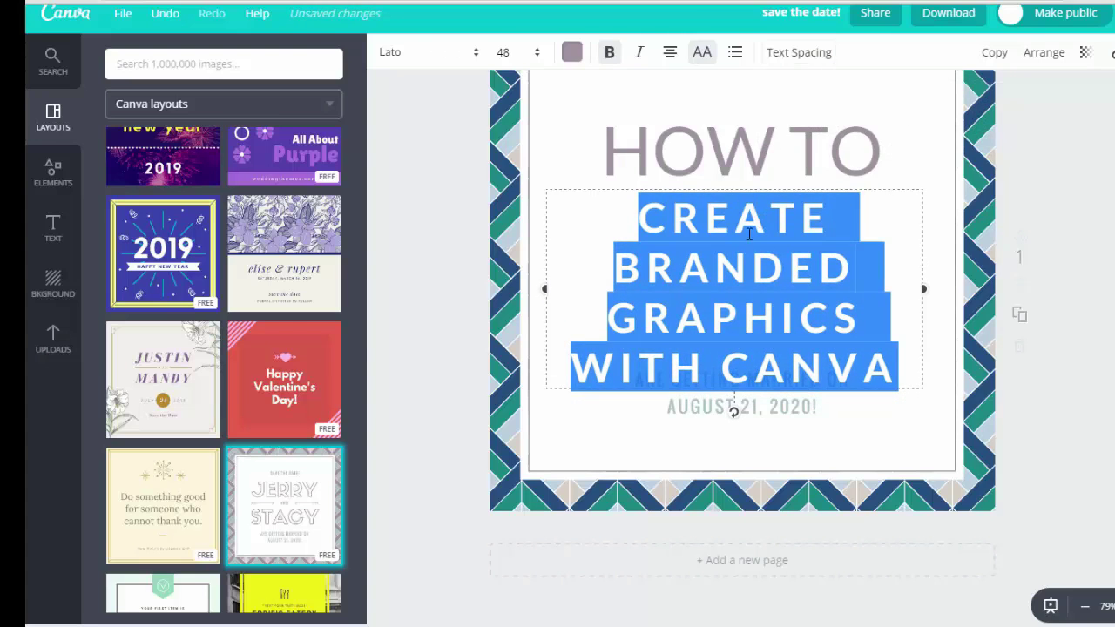
# Move both headings up above the wedding text and widen the lower heading's text box toward the inner frame.
pyautogui.moveTo(739, 135); pyautogui.dragTo(738, 99)
pyautogui.moveTo(729, 217); pyautogui.dragTo(729, 179)
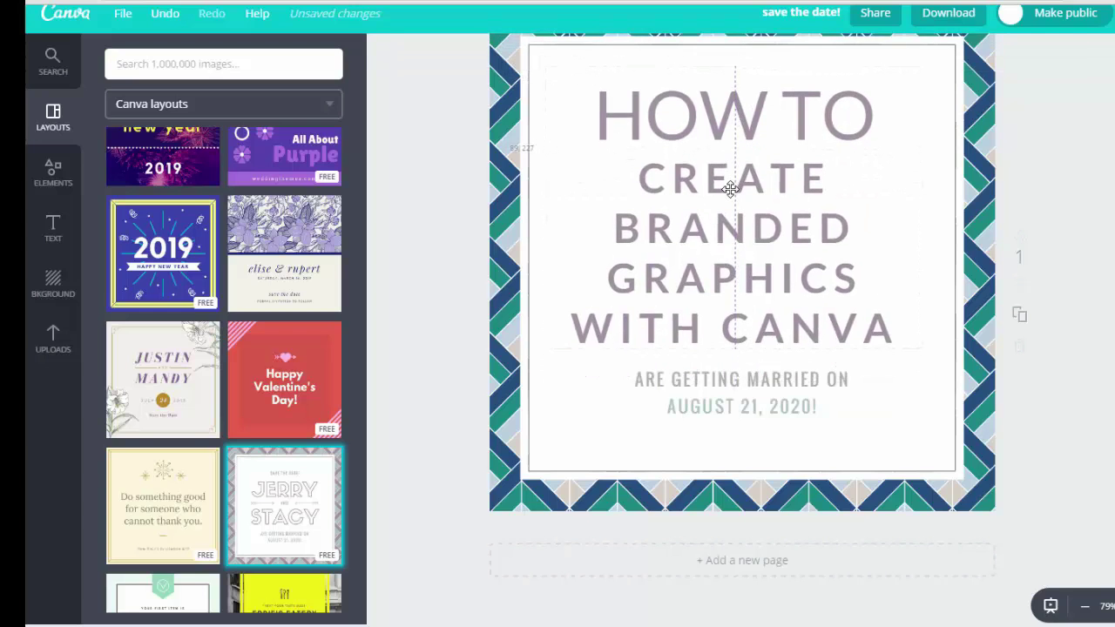
pyautogui.click(792, 236)
pyautogui.moveTo(919, 250); pyautogui.dragTo(953, 250)
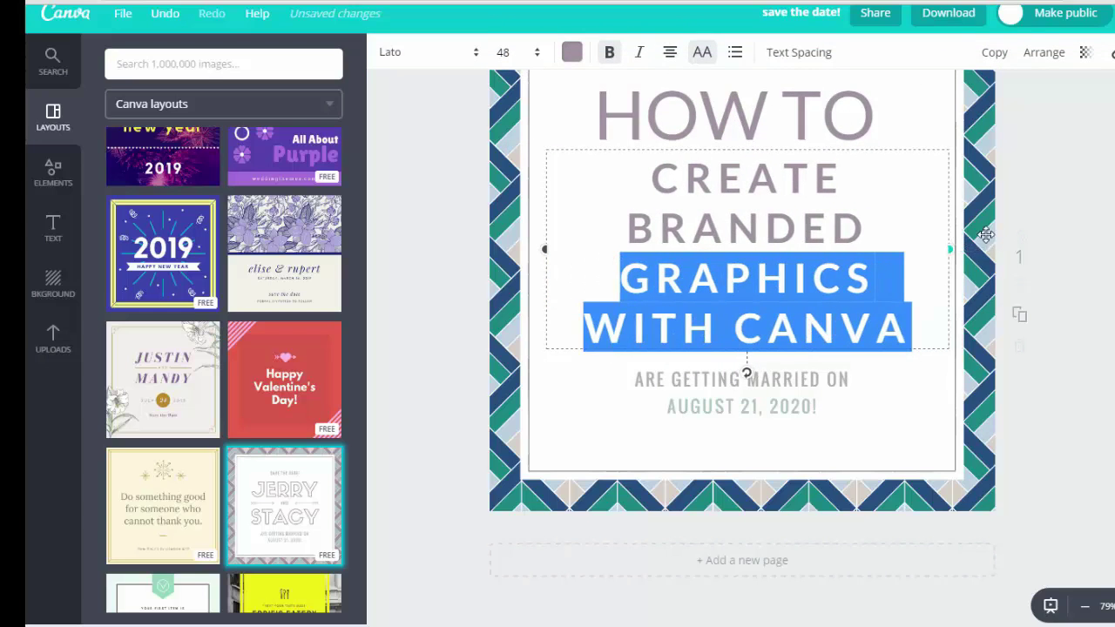
pyautogui.moveTo(817, 241); pyautogui.dragTo(785, 249)
# Delete the "ARE GETTING MARRIED ON AUGUST 21, 2020!" text and move the "HOW TO" heading down, centered on the page.
pyautogui.moveTo(735, 368); pyautogui.dragTo(728, 391)
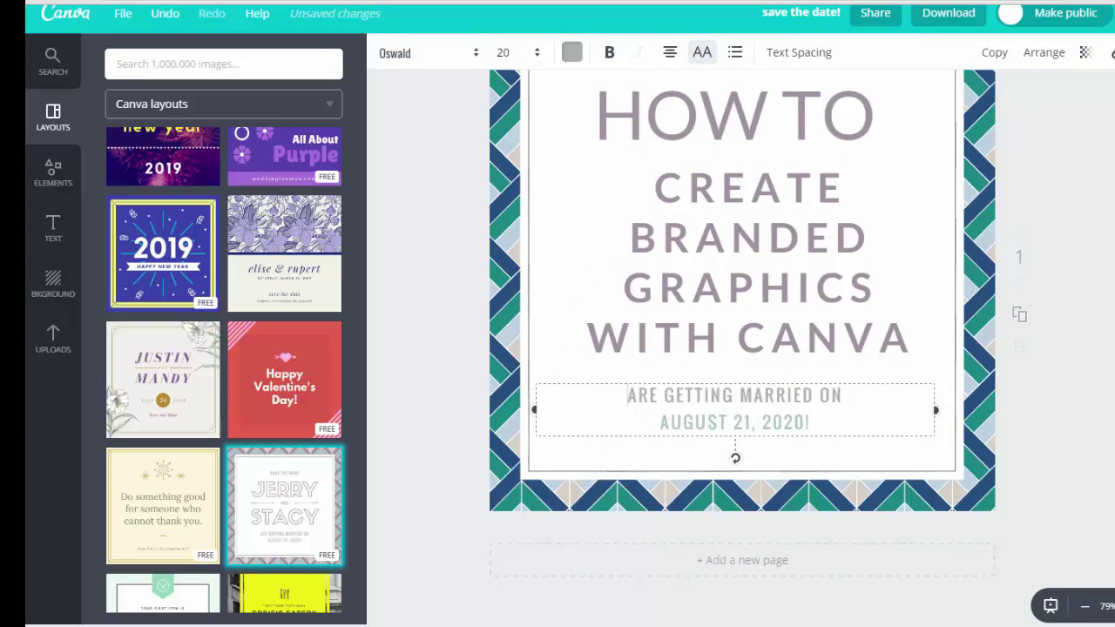
pyautogui.press('Delete')
pyautogui.moveTo(757, 109); pyautogui.dragTo(764, 126)
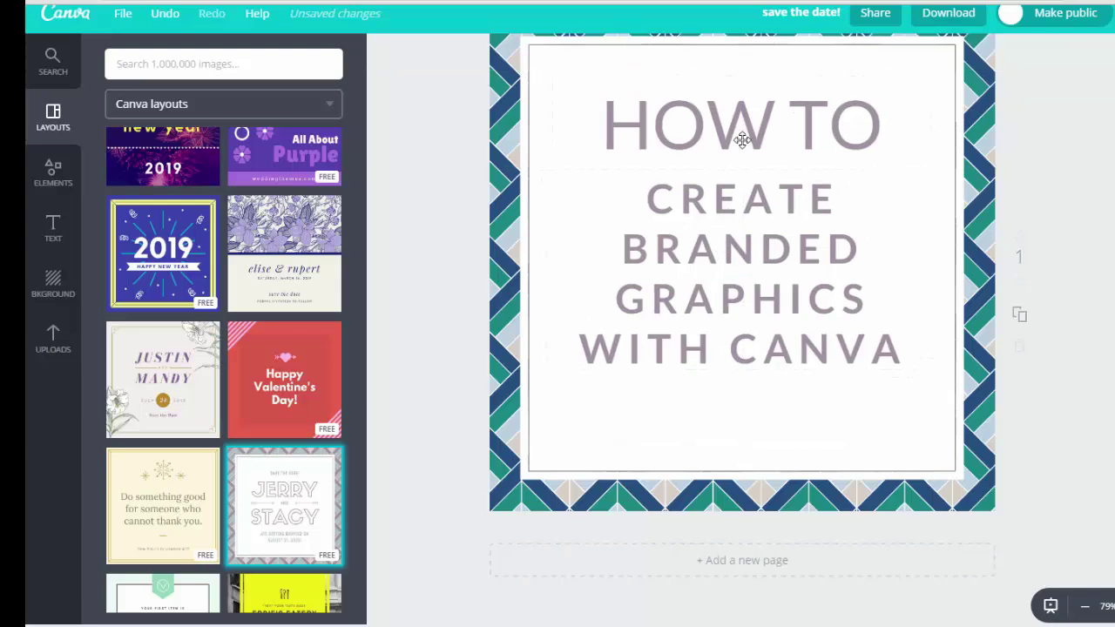
# Color the "HOW TO" heading with the dark blue from the document colors.
pyautogui.tripleClick(741, 134)
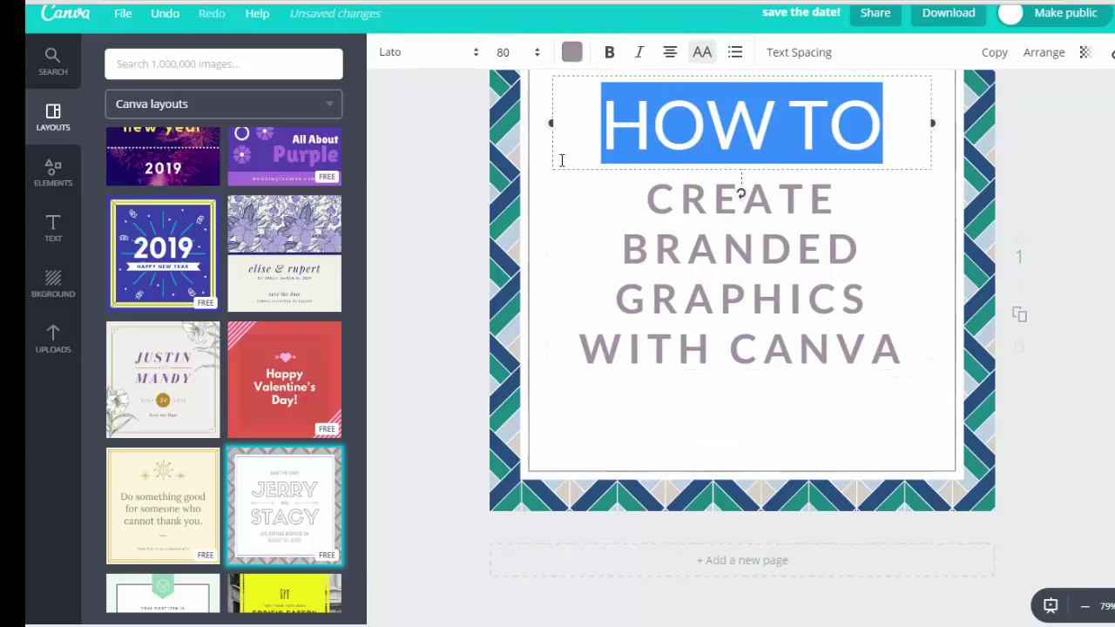
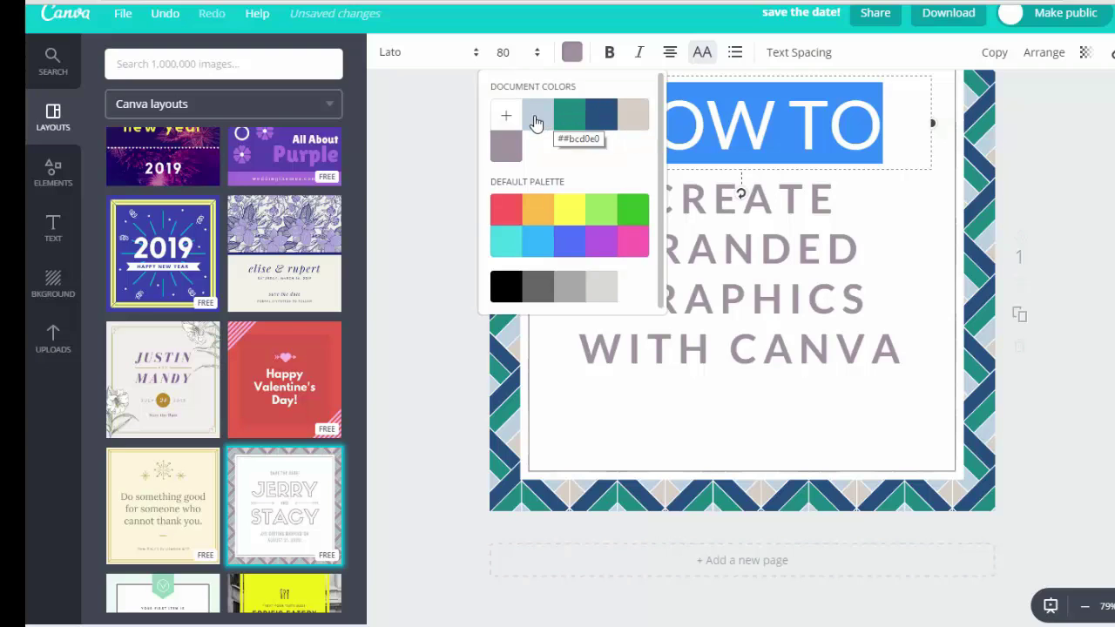
pyautogui.click(608, 124)
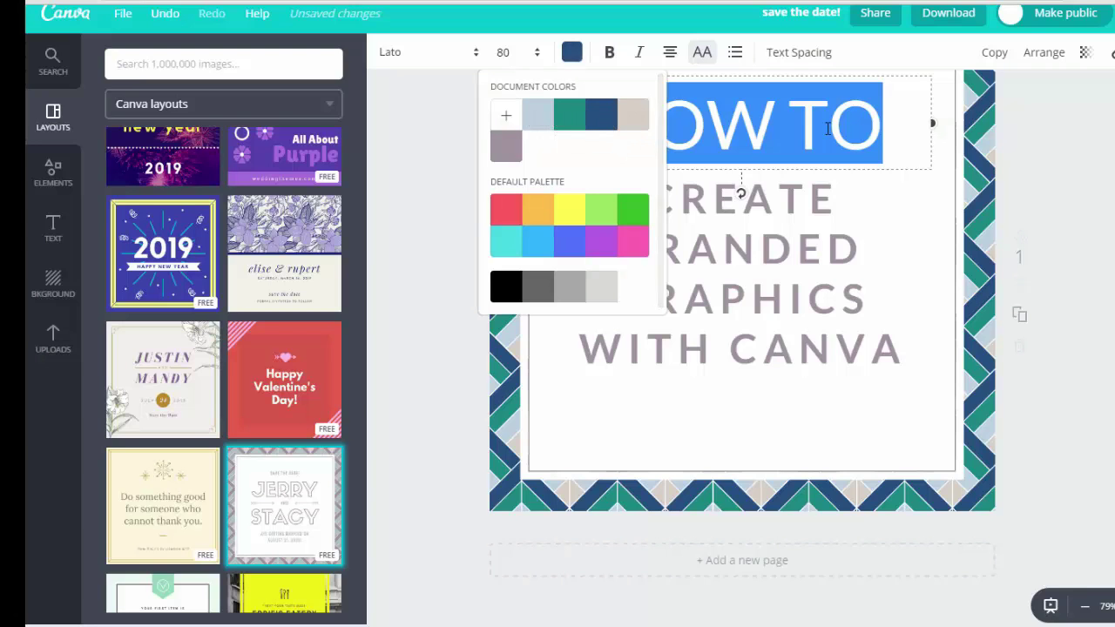
pyautogui.click(1095, 162)
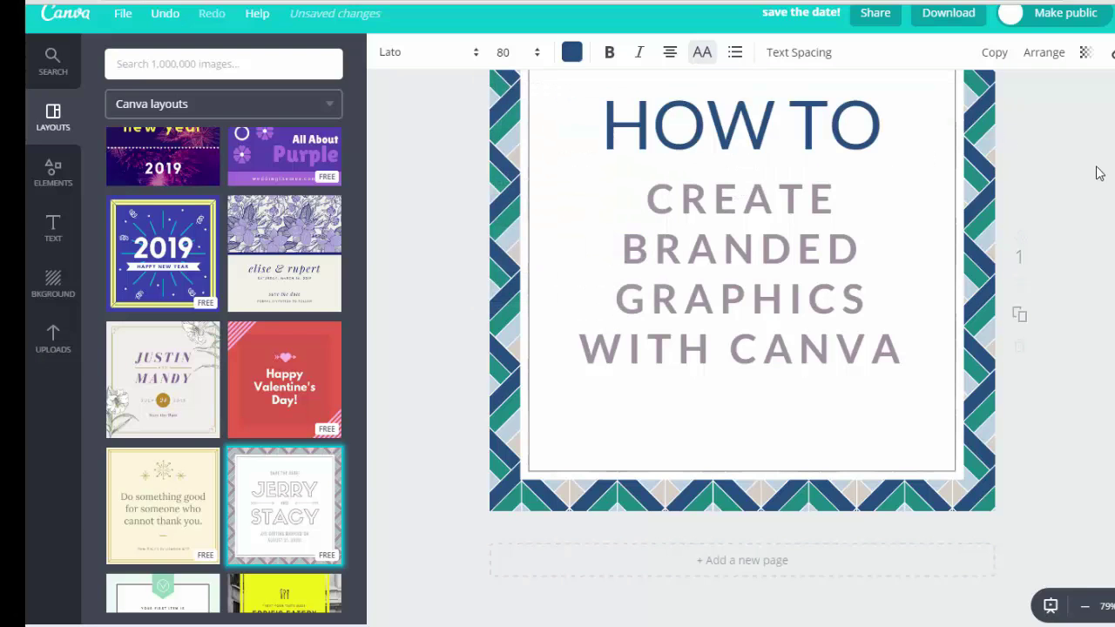
# Color the "CREATE BRANDED GRAPHICS WITH CANVA" heading light blue (#bcd0e0) and shift it slightly up.
pyautogui.tripleClick(732, 245)
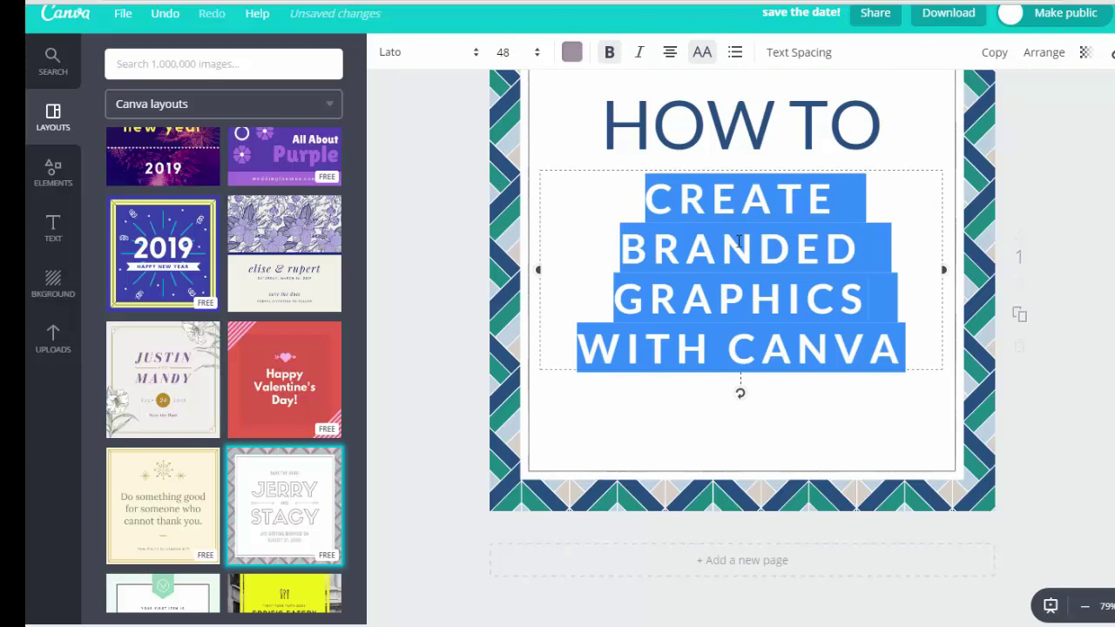
pyautogui.click(572, 55)
pyautogui.click(543, 120)
pyautogui.click(1095, 187)
pyautogui.moveTo(752, 255); pyautogui.dragTo(746, 250)
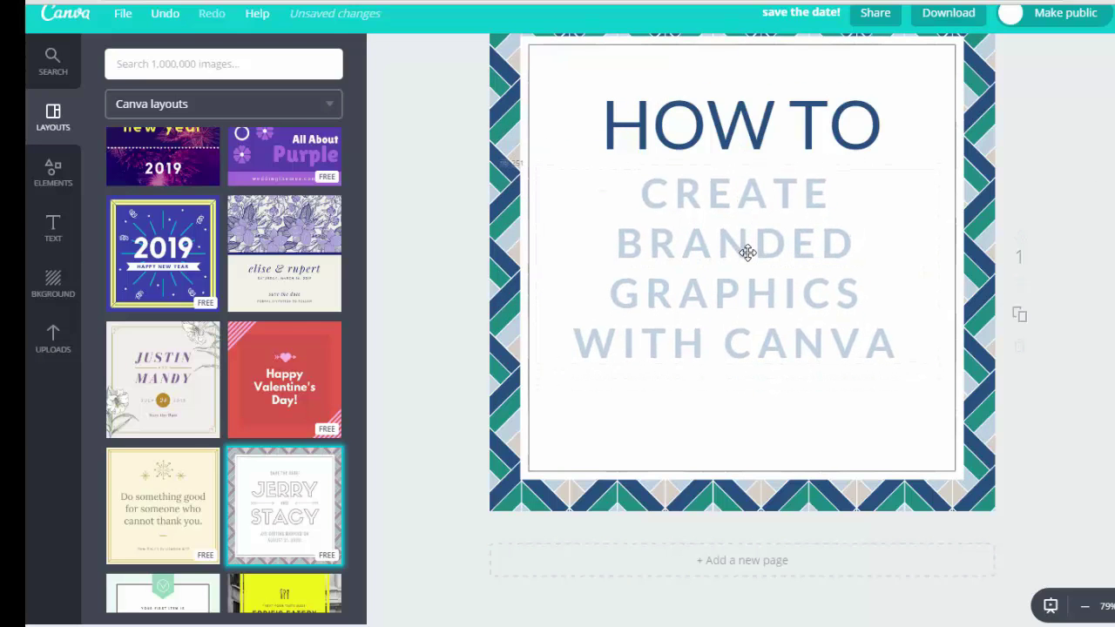
# Try font size 36 on the "HOW TO" heading, settle on 48, and nudge the heading sideways above the lower text.
pyautogui.moveTo(739, 138); pyautogui.dragTo(735, 136)
pyautogui.doubleClick(735, 137)
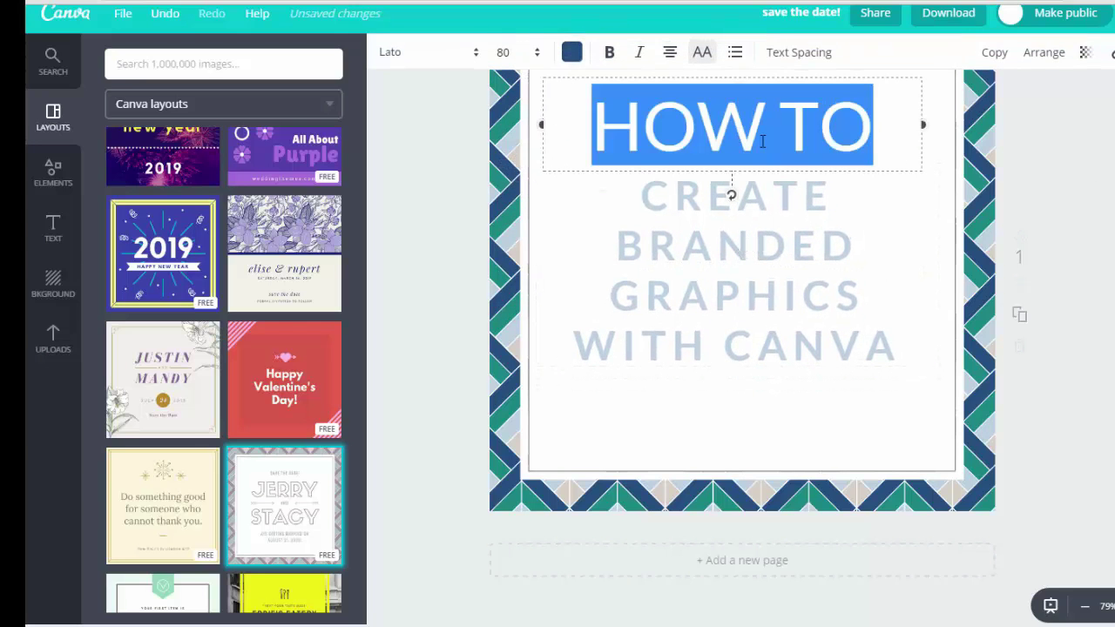
pyautogui.click(536, 54)
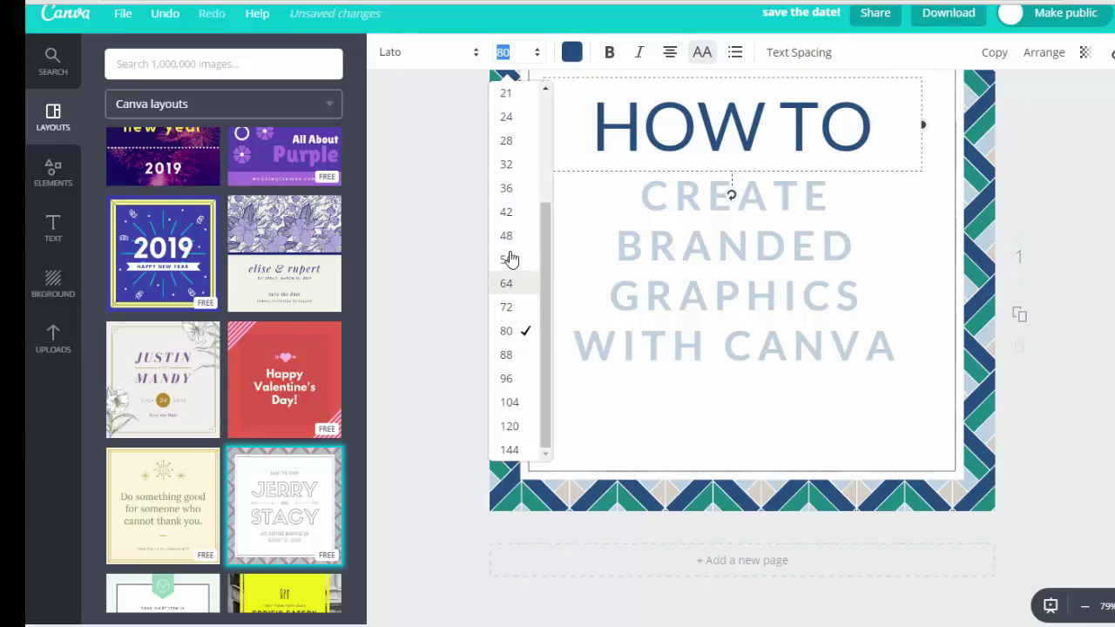
pyautogui.click(508, 188)
pyautogui.moveTo(736, 124)
pyautogui.mouseDown()
pyautogui.moveTo(735, 142)
pyautogui.moveTo(734, 125)
pyautogui.mouseUp()
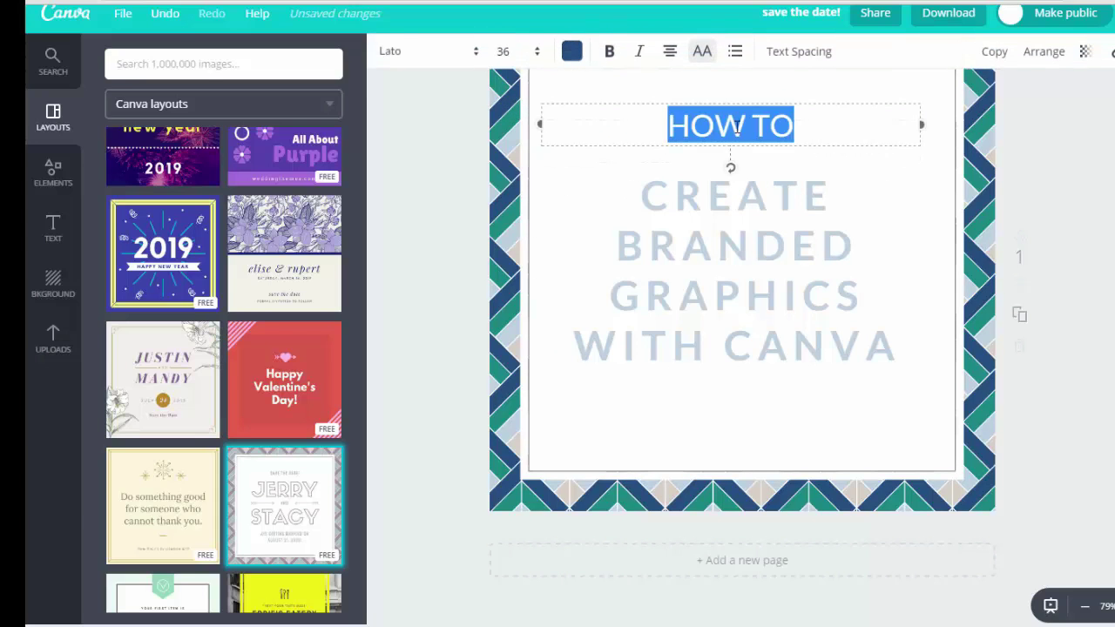
pyautogui.click(528, 52)
pyautogui.click(509, 332)
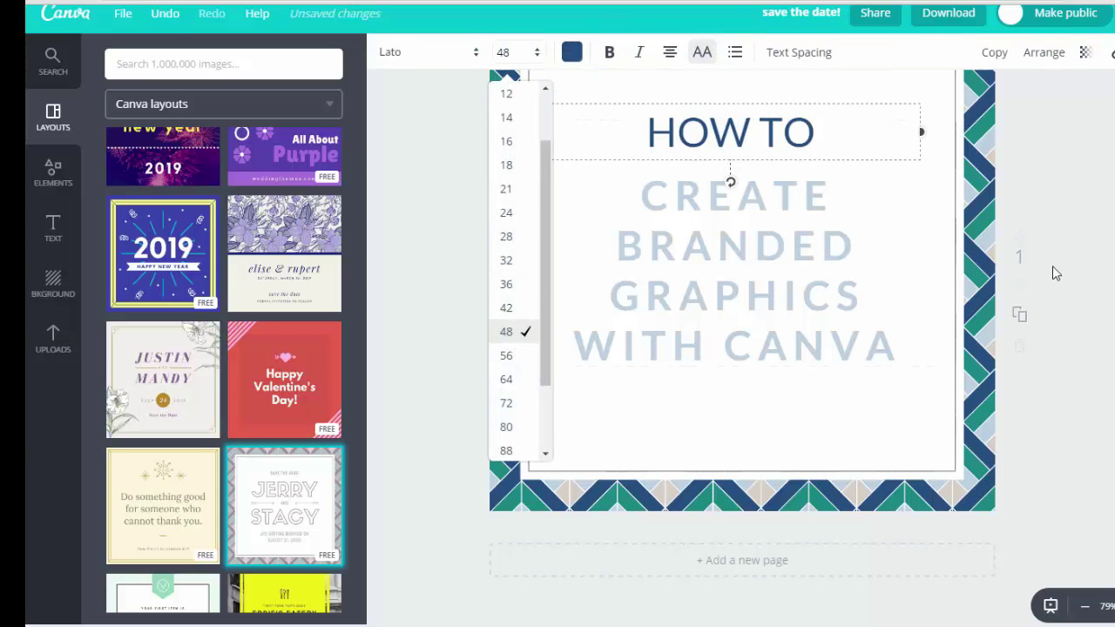
pyautogui.moveTo(832, 132); pyautogui.dragTo(736, 129)
# Set the lower heading's font size to 64 and widen its text box so "WITH CANVA" fits on one line.
pyautogui.click(739, 223)
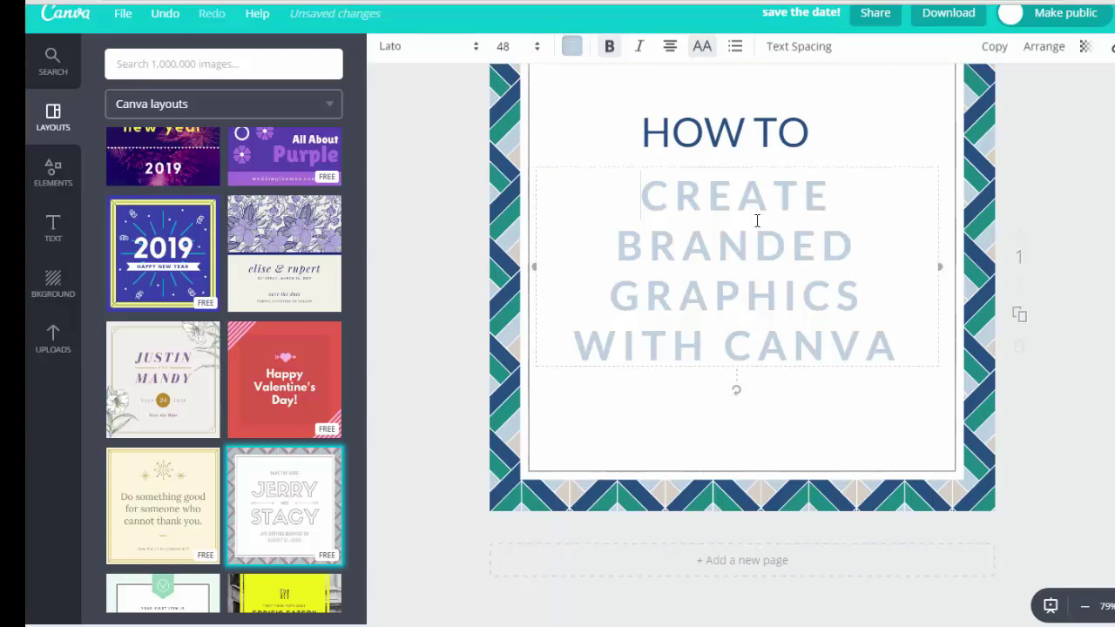
pyautogui.doubleClick(734, 225)
pyautogui.hotkey('ctrl', 'a')
pyautogui.click(536, 53)
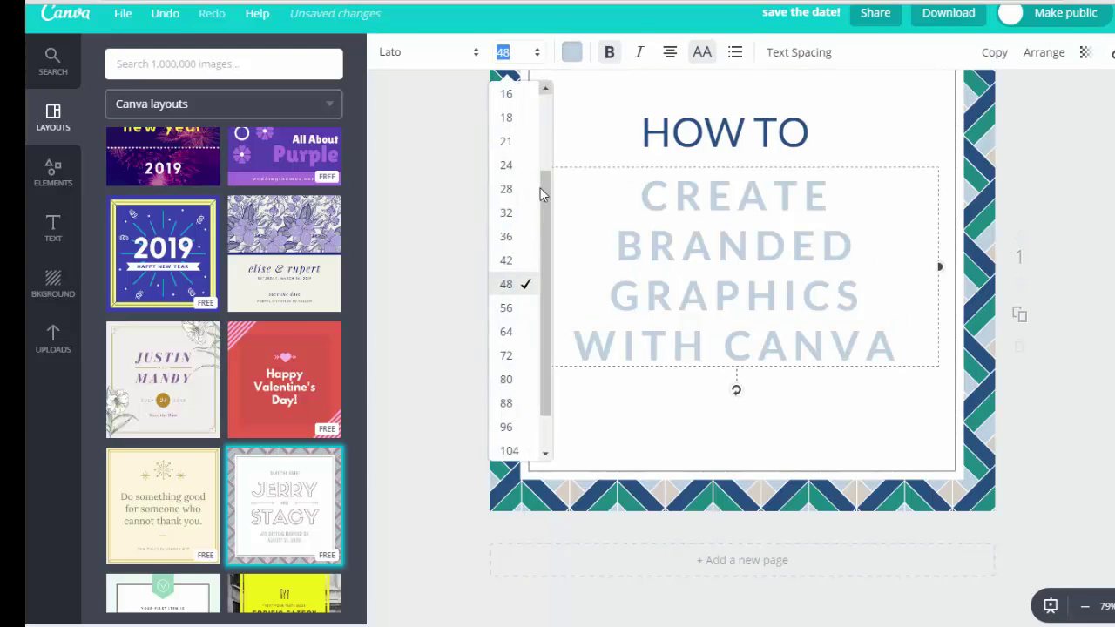
pyautogui.click(510, 332)
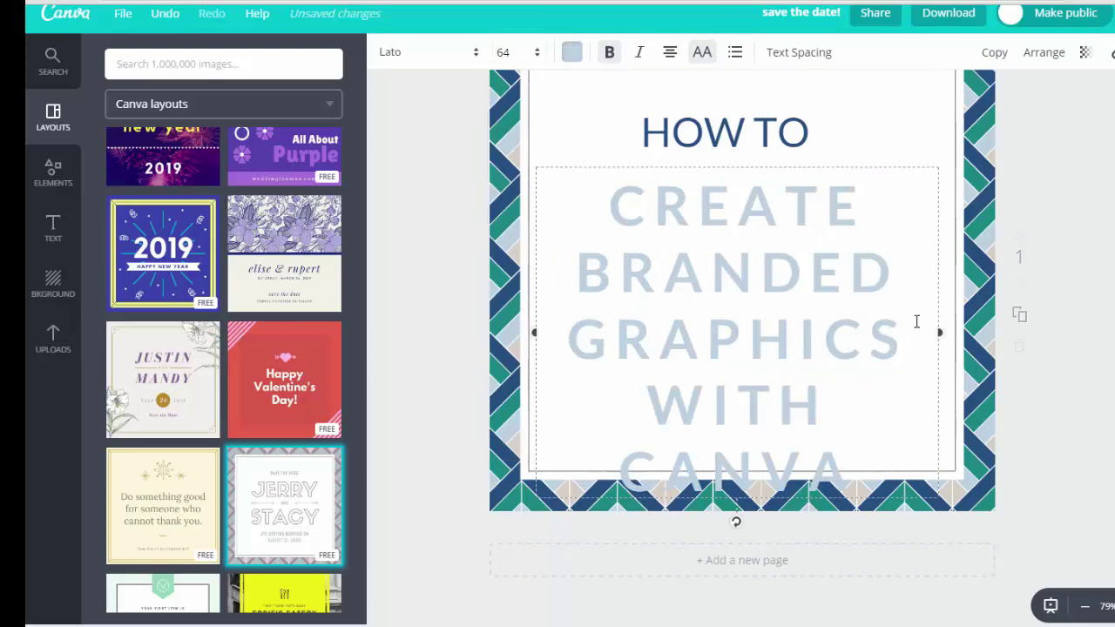
pyautogui.moveTo(941, 335); pyautogui.dragTo(993, 326)
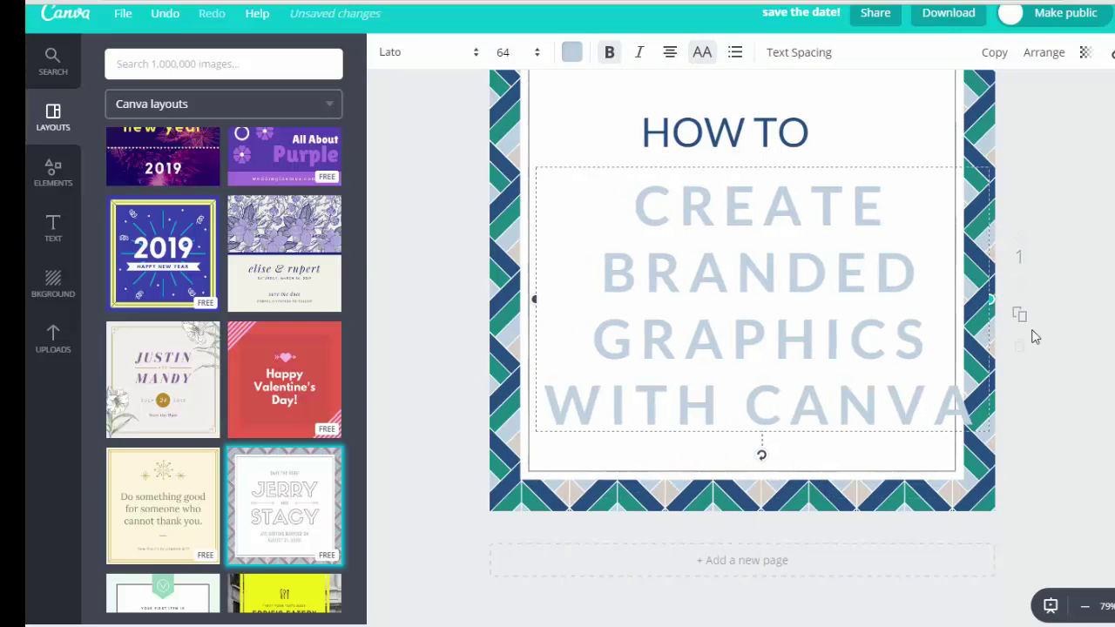
# Move both headings higher in the frame and reduce the lower heading's font size to 56.
pyautogui.moveTo(752, 127); pyautogui.dragTo(759, 109)
pyautogui.moveTo(759, 219); pyautogui.dragTo(727, 198)
pyautogui.click(537, 54)
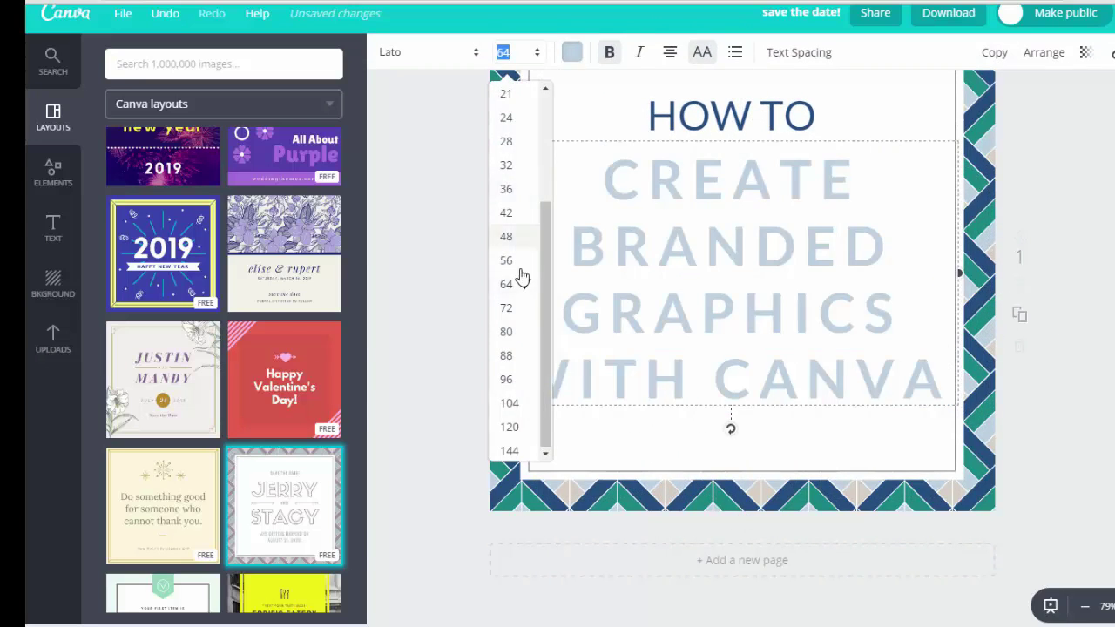
pyautogui.click(512, 266)
pyautogui.click(1003, 239)
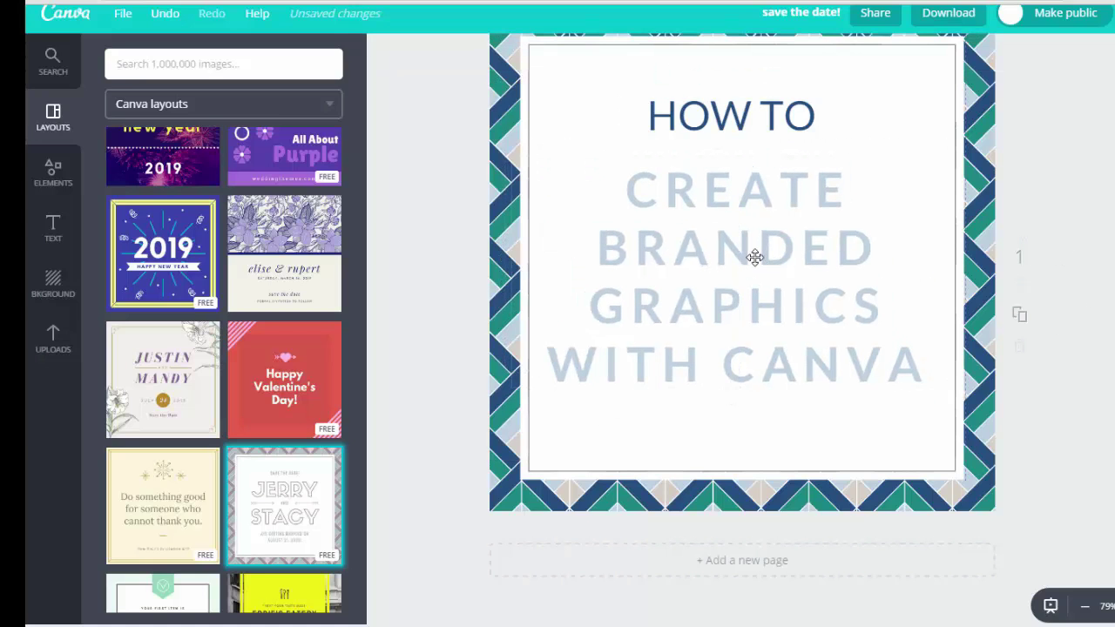
# Set the "HOW TO" heading's font size to 56 and adjust both headings' positions to sit closer together.
pyautogui.moveTo(741, 133); pyautogui.dragTo(735, 150)
pyautogui.moveTo(730, 232); pyautogui.dragTo(734, 227)
pyautogui.moveTo(735, 165); pyautogui.dragTo(736, 151)
pyautogui.doubleClick(736, 123)
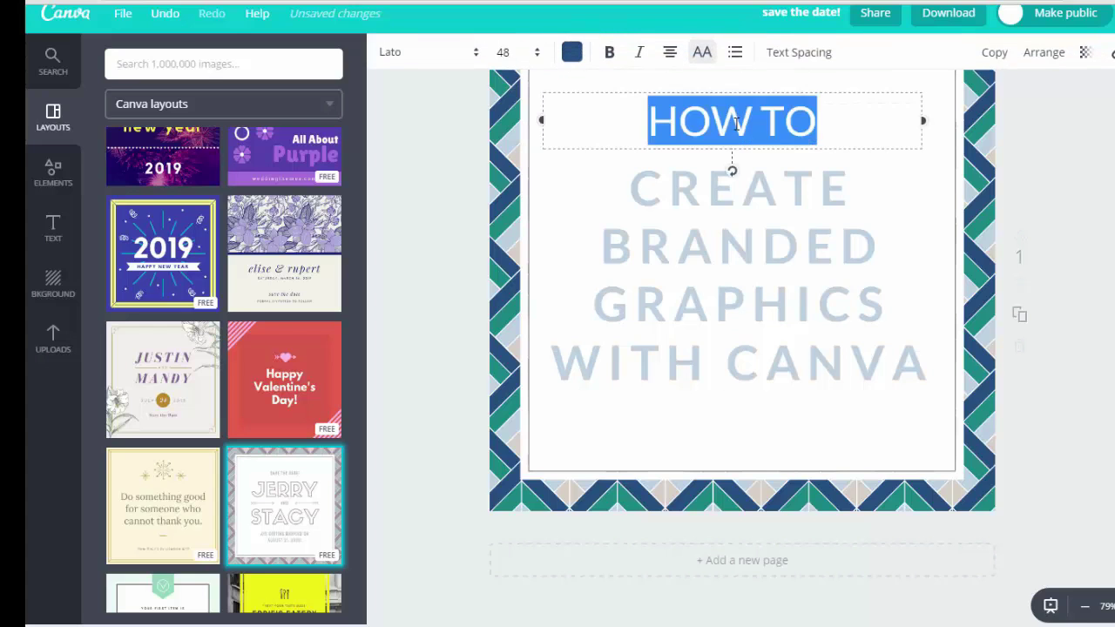
pyautogui.click(536, 53)
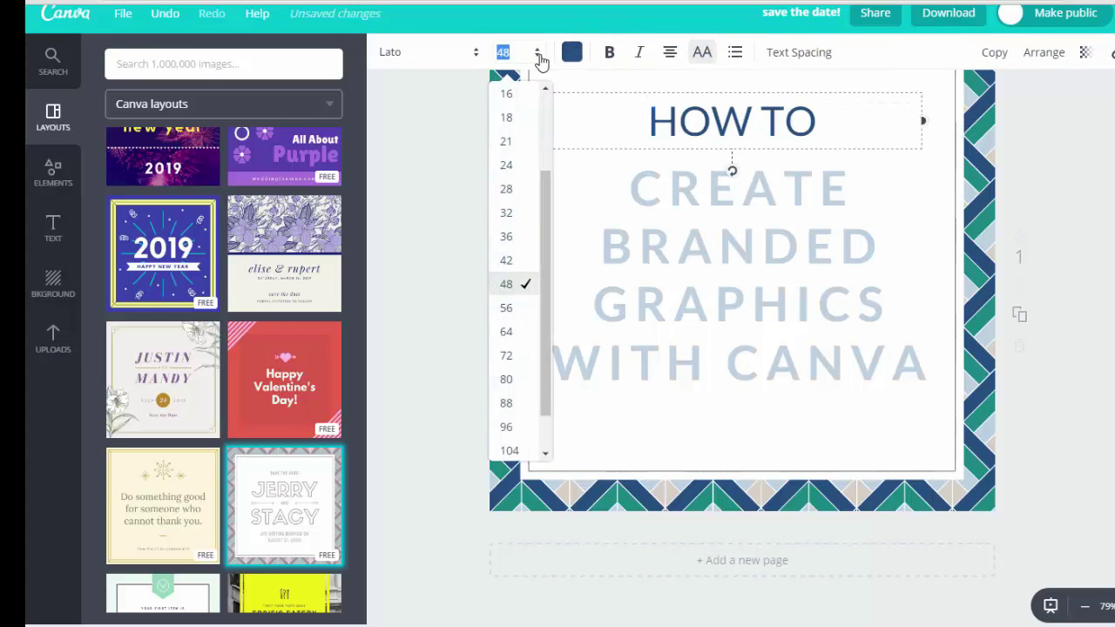
pyautogui.click(511, 309)
pyautogui.click(1044, 176)
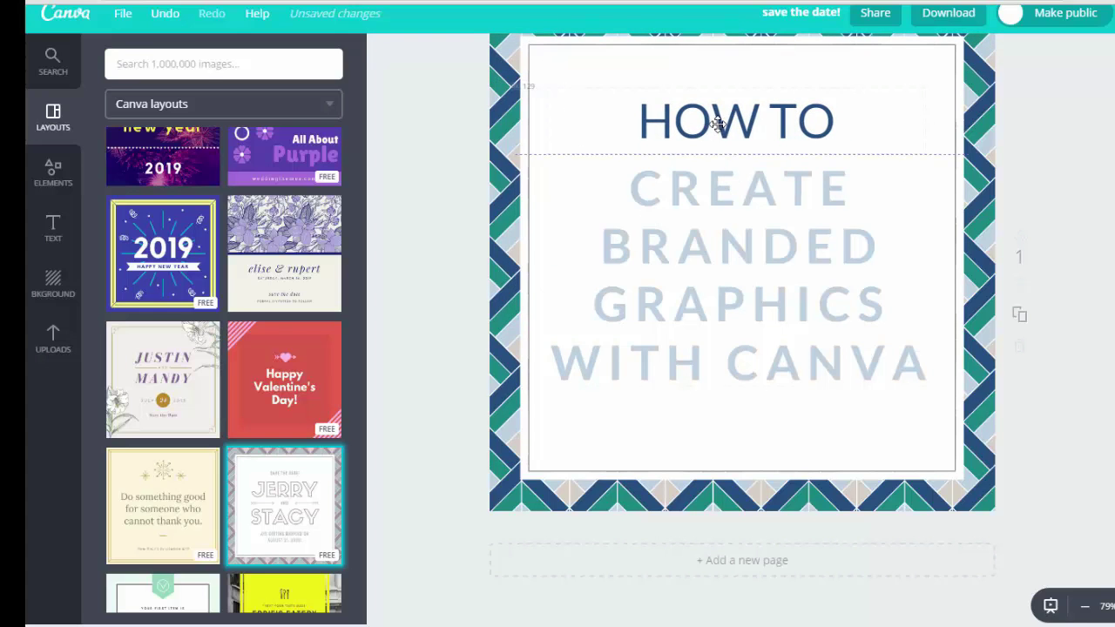
pyautogui.moveTo(720, 237); pyautogui.dragTo(720, 232)
pyautogui.moveTo(740, 149); pyautogui.dragTo(737, 122)
# Set the lower heading's font size to 48, narrow its text box to four lines, and move it up beneath "HOW TO".
pyautogui.moveTo(729, 226); pyautogui.dragTo(754, 237)
pyautogui.click(754, 237)
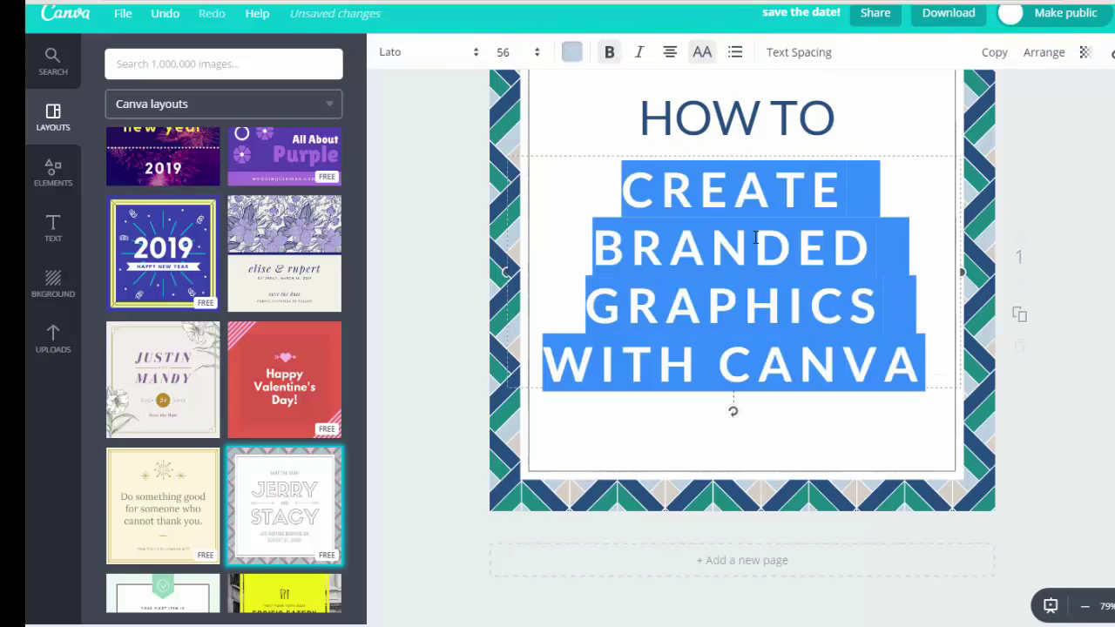
pyautogui.click(535, 53)
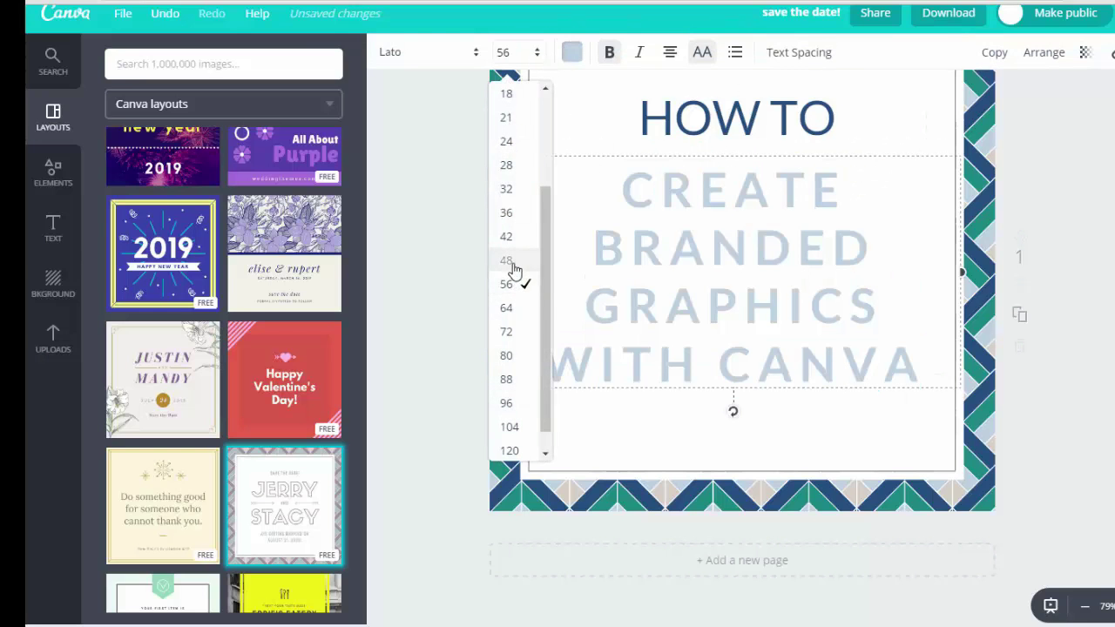
pyautogui.click(514, 262)
pyautogui.moveTo(764, 235); pyautogui.dragTo(777, 259)
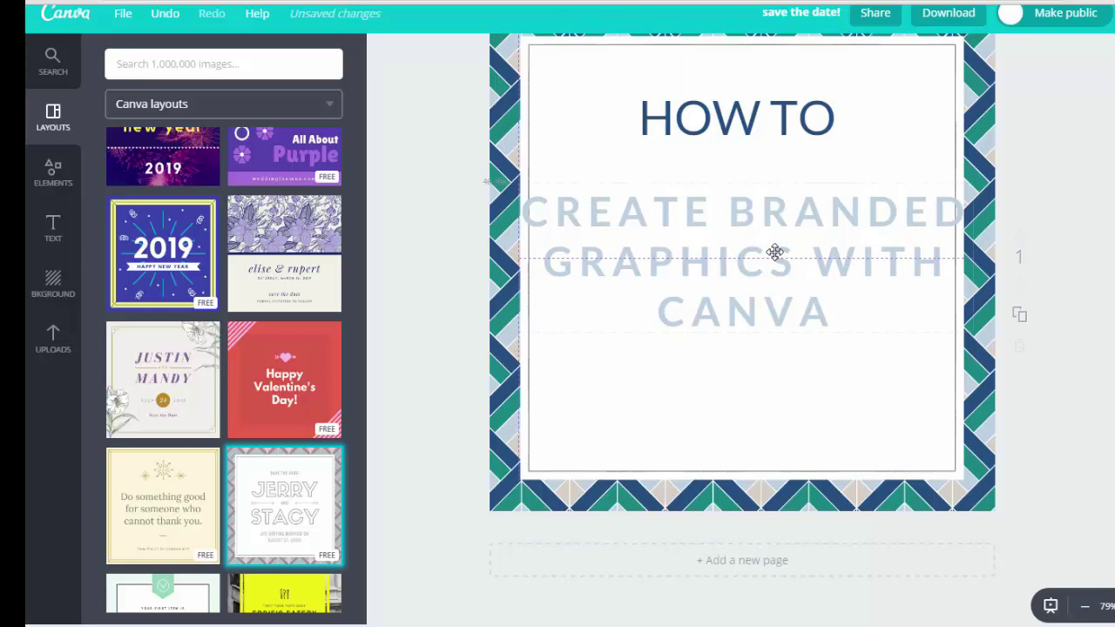
pyautogui.moveTo(976, 257); pyautogui.dragTo(942, 257)
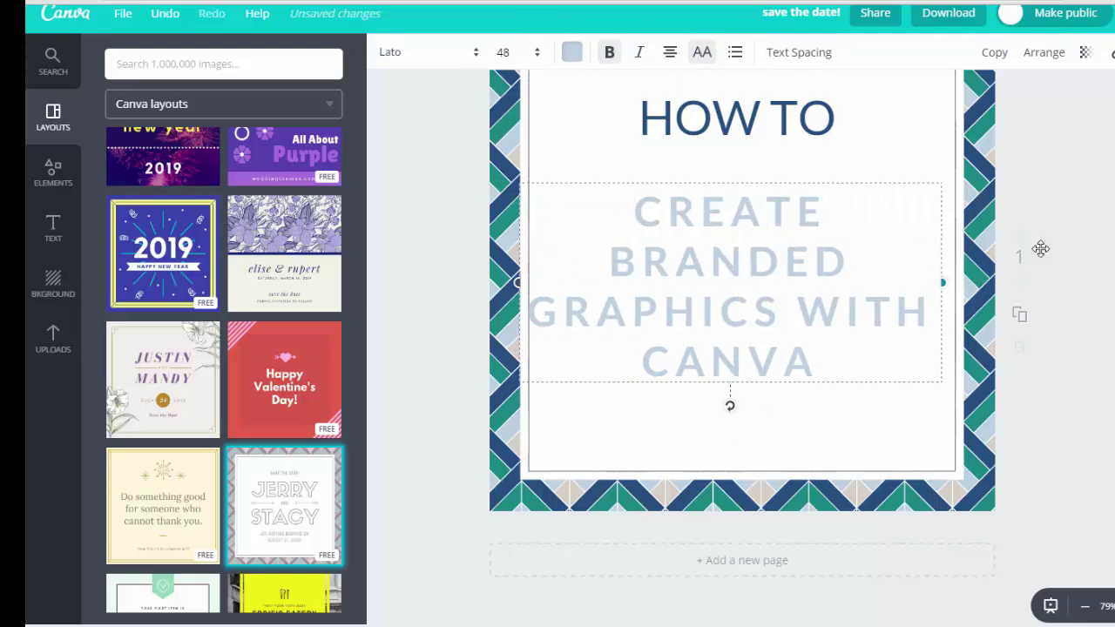
pyautogui.moveTo(787, 273)
pyautogui.mouseDown()
pyautogui.moveTo(796, 250)
pyautogui.moveTo(787, 258)
pyautogui.mouseUp()
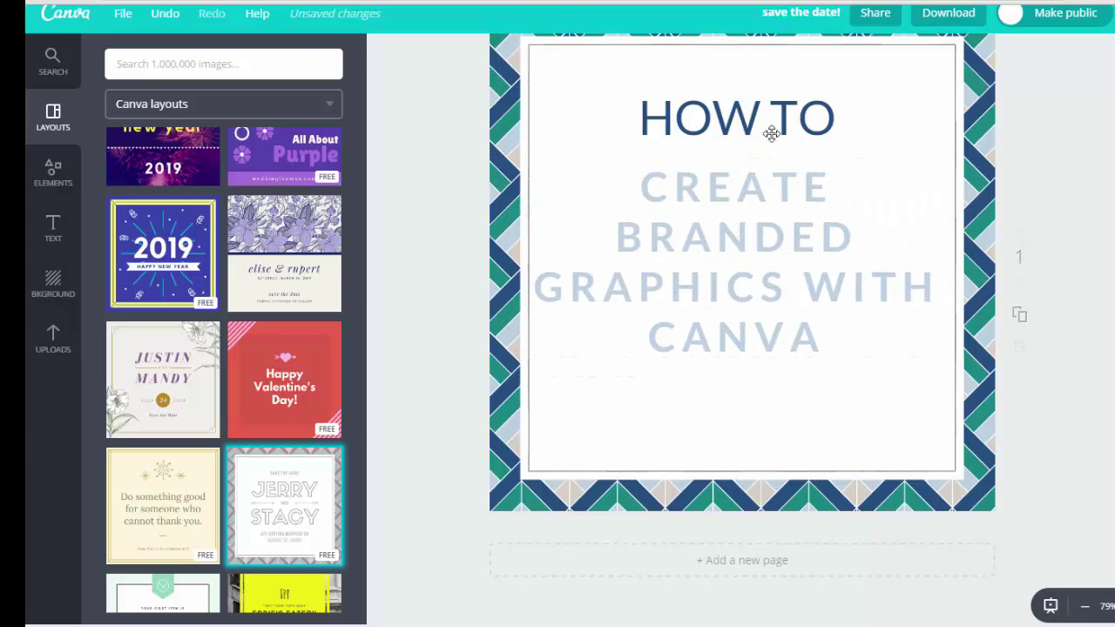
# Try font size 36 on "HOW TO", raise it to 42, and move the heading down toward the lower text.
pyautogui.moveTo(757, 116)
pyautogui.mouseDown()
pyautogui.moveTo(760, 137)
pyautogui.moveTo(754, 130)
pyautogui.mouseUp()
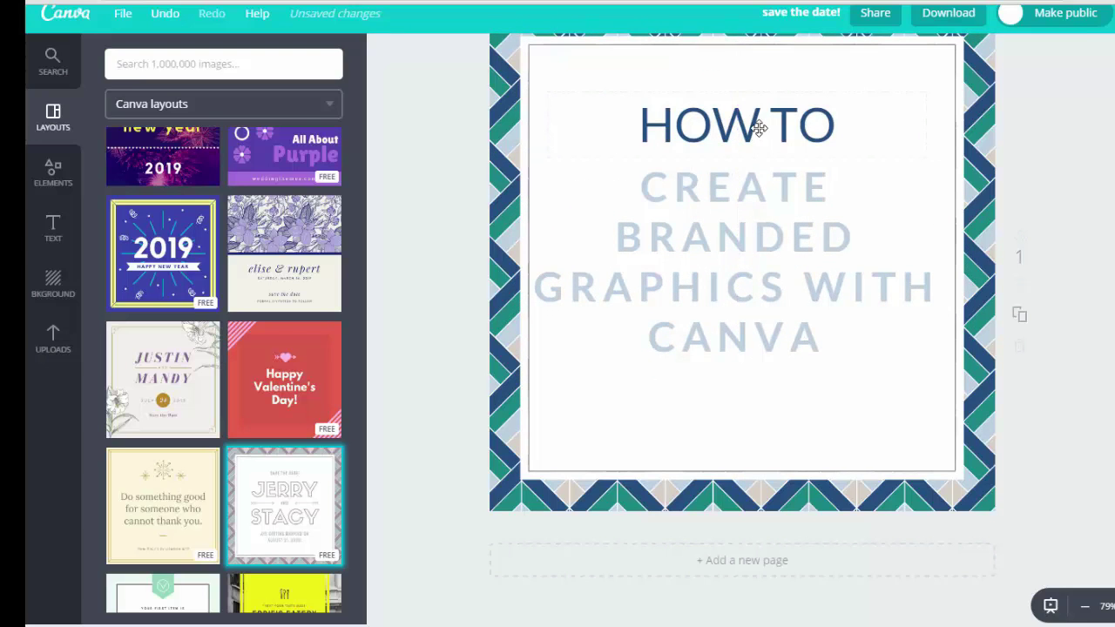
pyautogui.click(760, 124)
pyautogui.hotkey('ctrl', 'a')
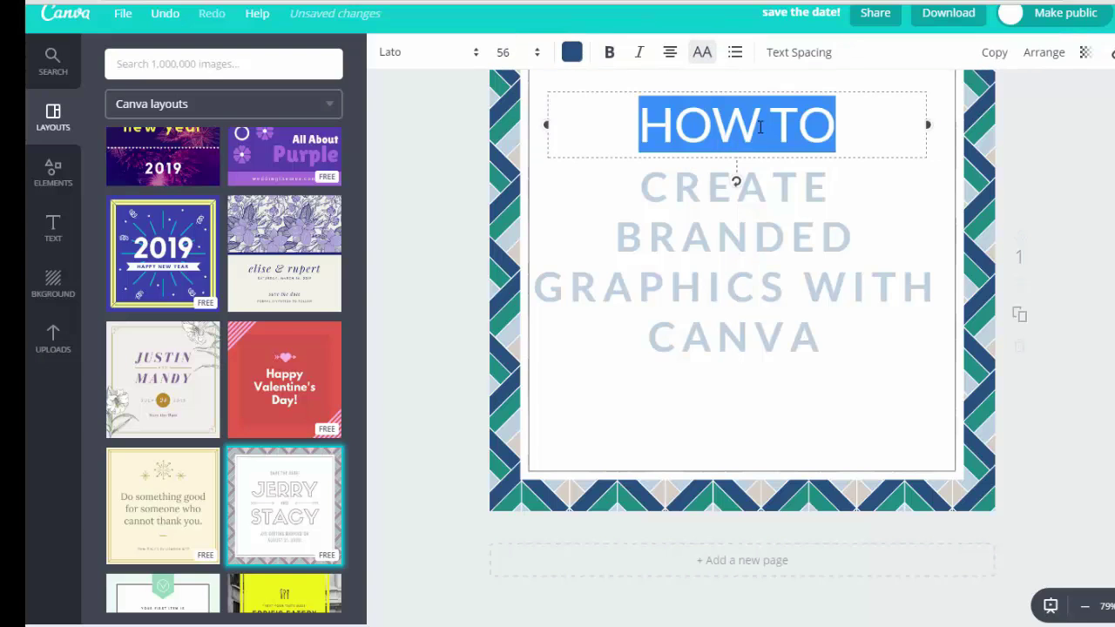
pyautogui.click(538, 53)
pyautogui.click(508, 215)
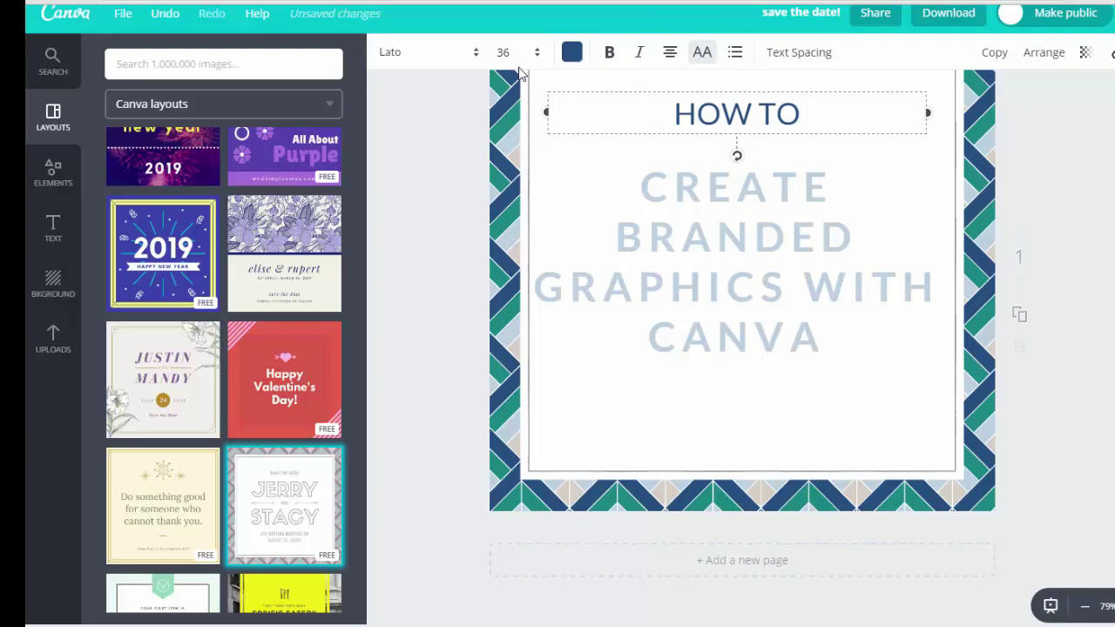
pyautogui.click(537, 53)
pyautogui.click(507, 236)
pyautogui.moveTo(698, 117)
pyautogui.mouseDown()
pyautogui.moveTo(699, 139)
pyautogui.moveTo(704, 127)
pyautogui.mouseUp()
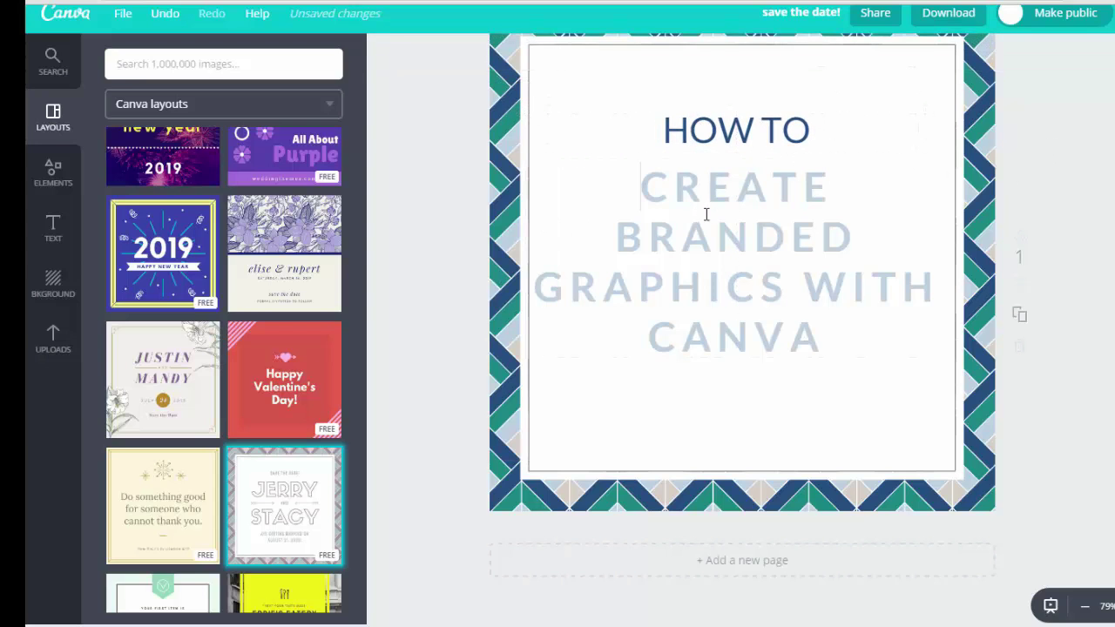
# Increase the "HOW TO" heading's font size to 48.
pyautogui.click(706, 217)
pyautogui.click(752, 130)
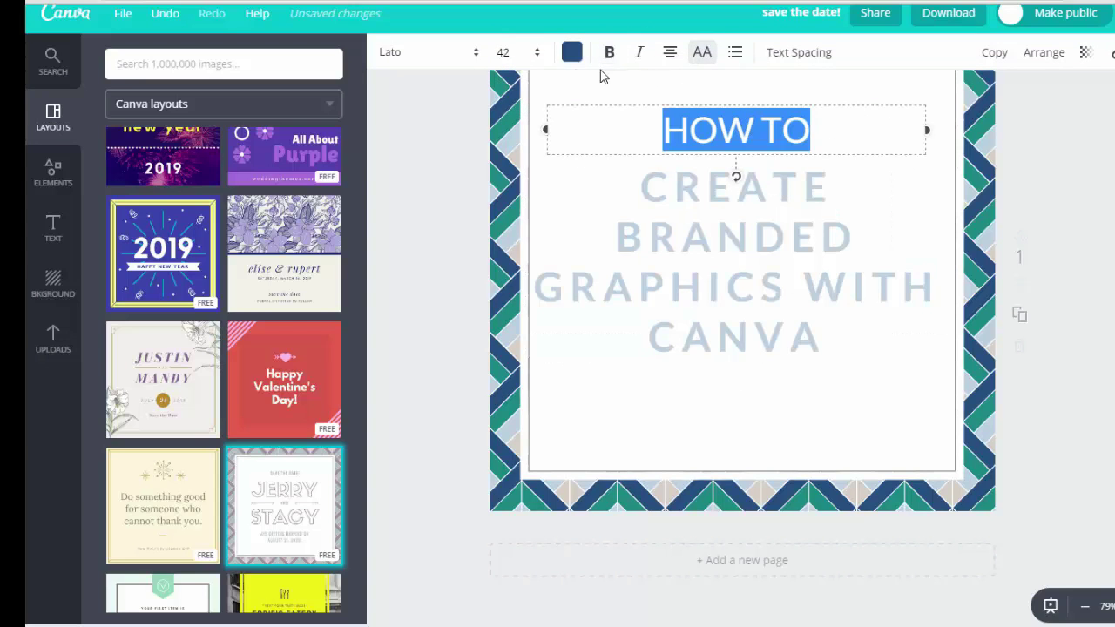
pyautogui.click(533, 55)
pyautogui.click(510, 326)
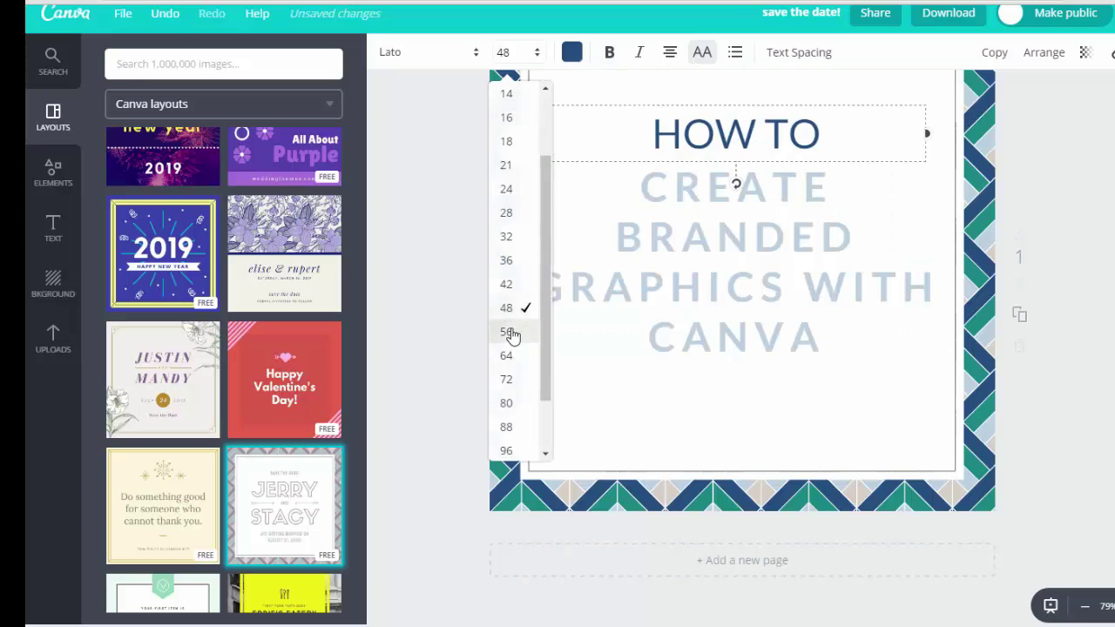
pyautogui.click(543, 316)
# Set the "HOW TO" heading's font size to 64 and move it up clear of the lower heading.
pyautogui.tripleClick(705, 136)
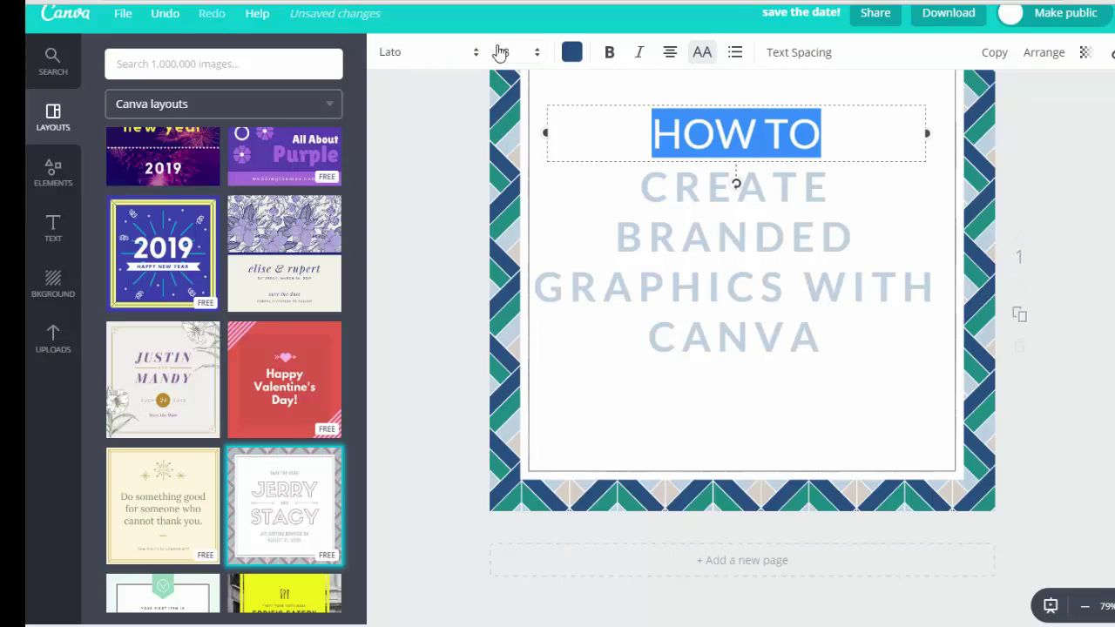
pyautogui.click(528, 51)
pyautogui.click(508, 329)
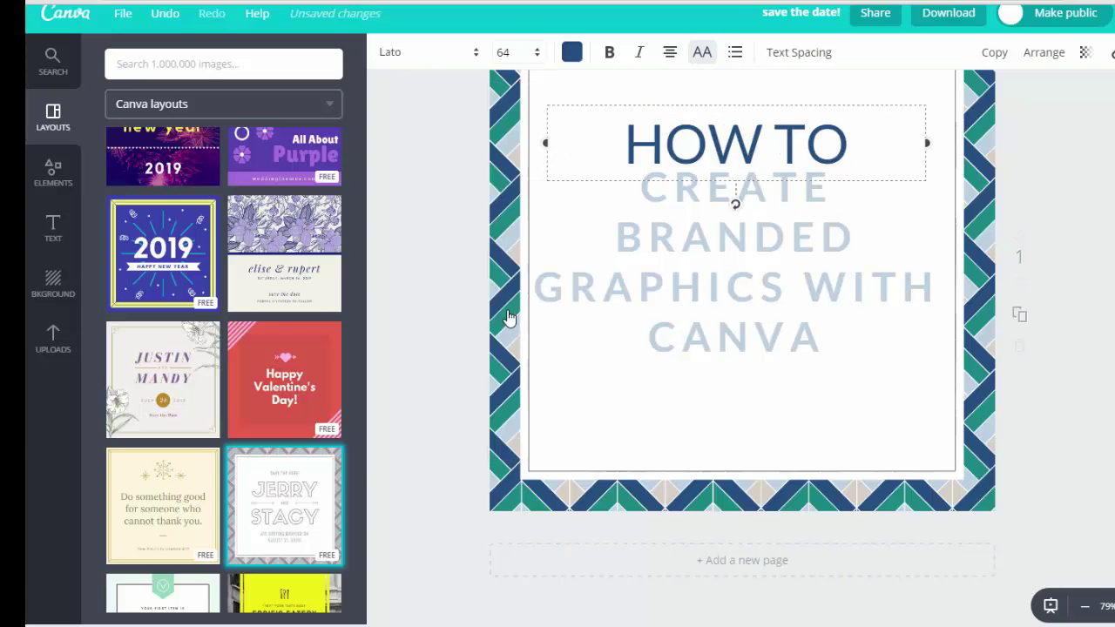
pyautogui.moveTo(770, 142); pyautogui.dragTo(782, 116)
# Narrow the lower heading's text box so "WITH CANVA" forms the last line, and reposition both headings with a small gap between them.
pyautogui.click(779, 262)
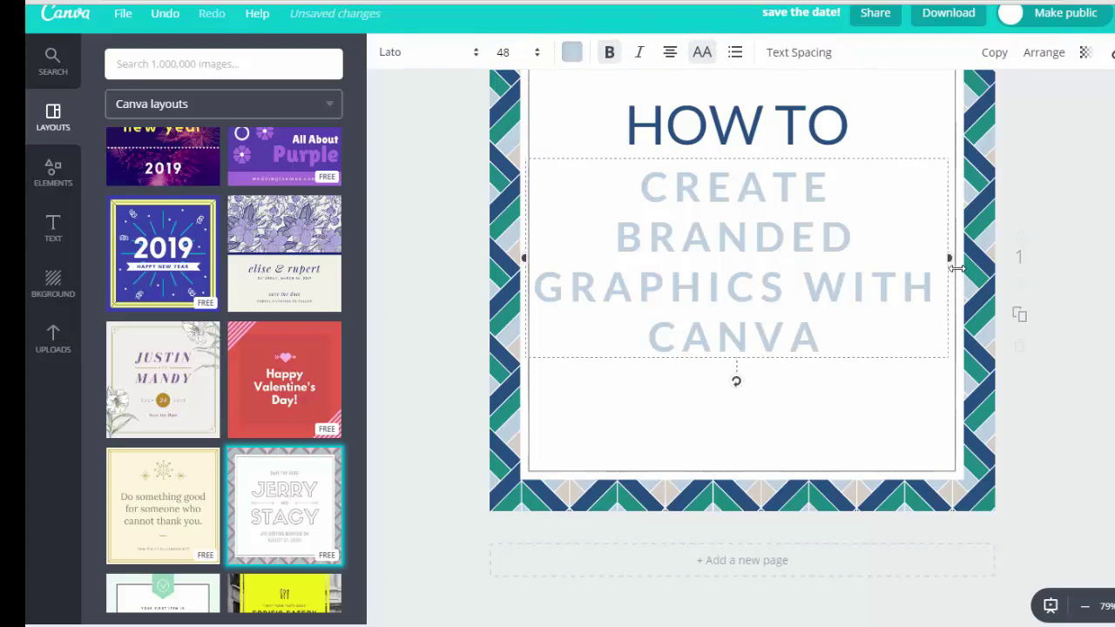
pyautogui.moveTo(526, 260); pyautogui.dragTo(547, 262)
pyautogui.moveTo(787, 232); pyautogui.dragTo(758, 260)
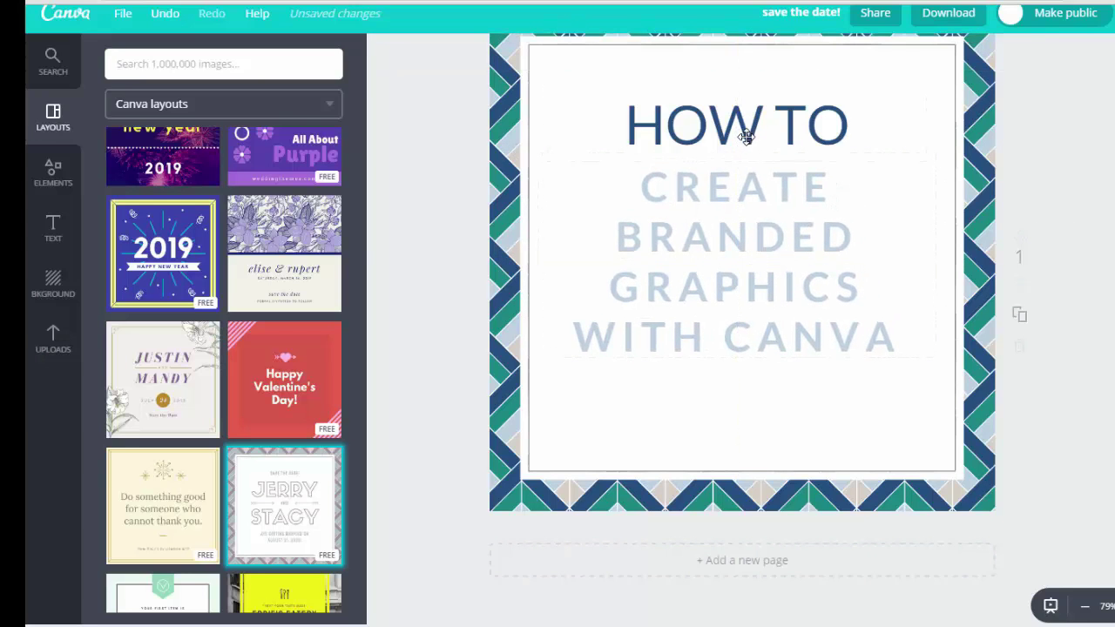
pyautogui.moveTo(749, 137); pyautogui.dragTo(744, 139)
pyautogui.moveTo(743, 254); pyautogui.dragTo(737, 255)
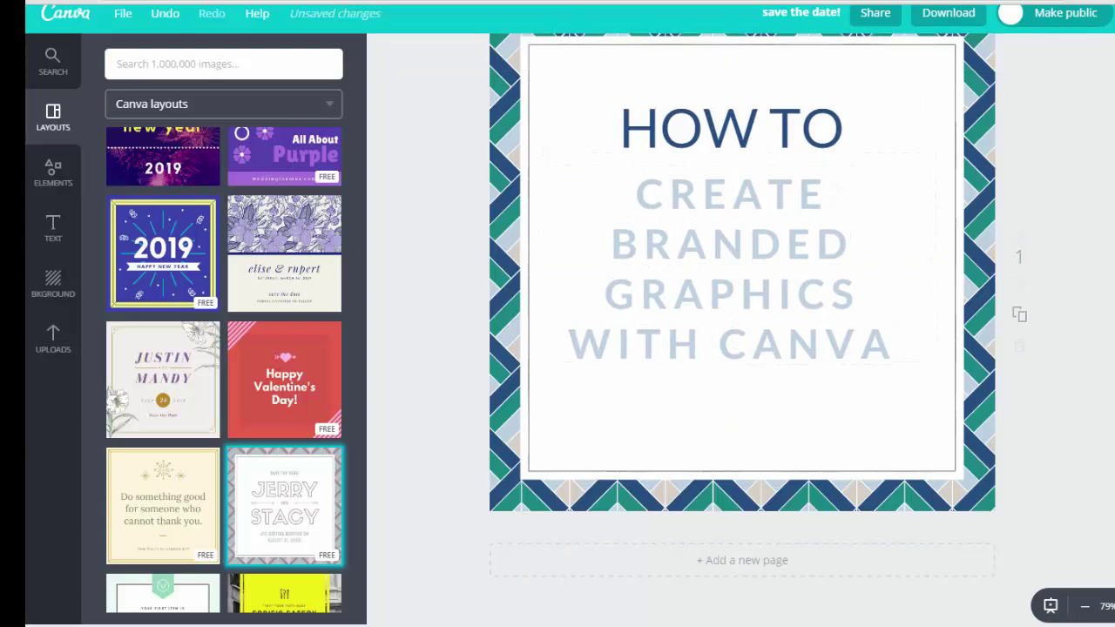
# Nudge the "HOW TO" heading and the lower heading slightly up and to the right inside the frame.
pyautogui.scroll(1, 895, 137)
pyautogui.moveTo(730, 182); pyautogui.dragTo(734, 179)
pyautogui.moveTo(733, 296); pyautogui.dragTo(738, 287)
pyautogui.click(977, 226)
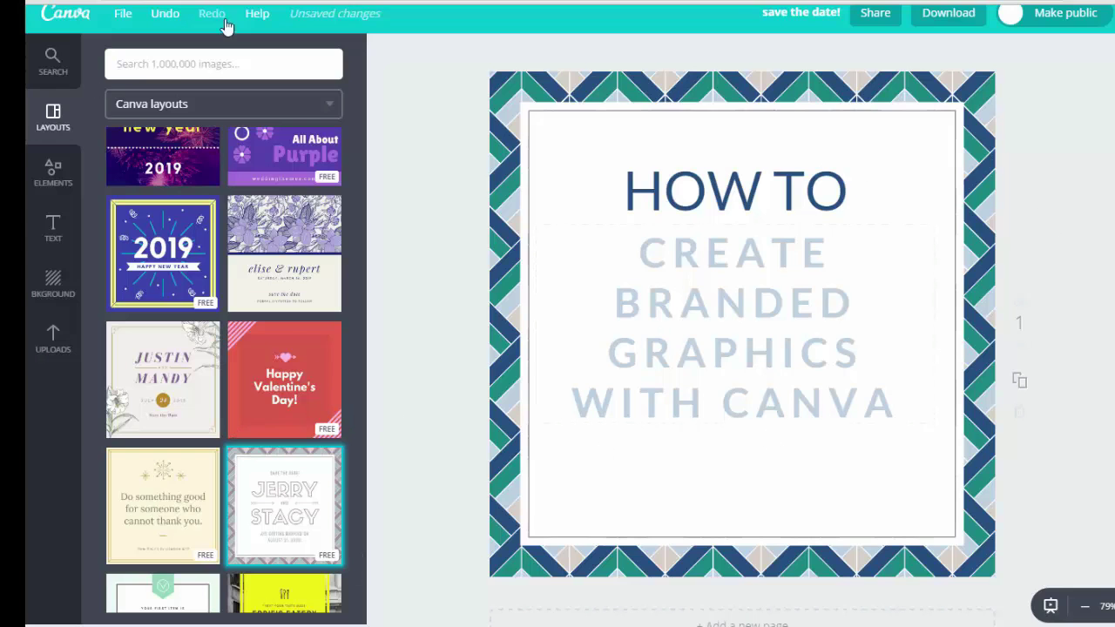
# Add a body text line reading "YOURCHICGEEK.COM" centered below "WITH CANVA".
pyautogui.click(48, 234)
pyautogui.moveTo(211, 242); pyautogui.dragTo(766, 466)
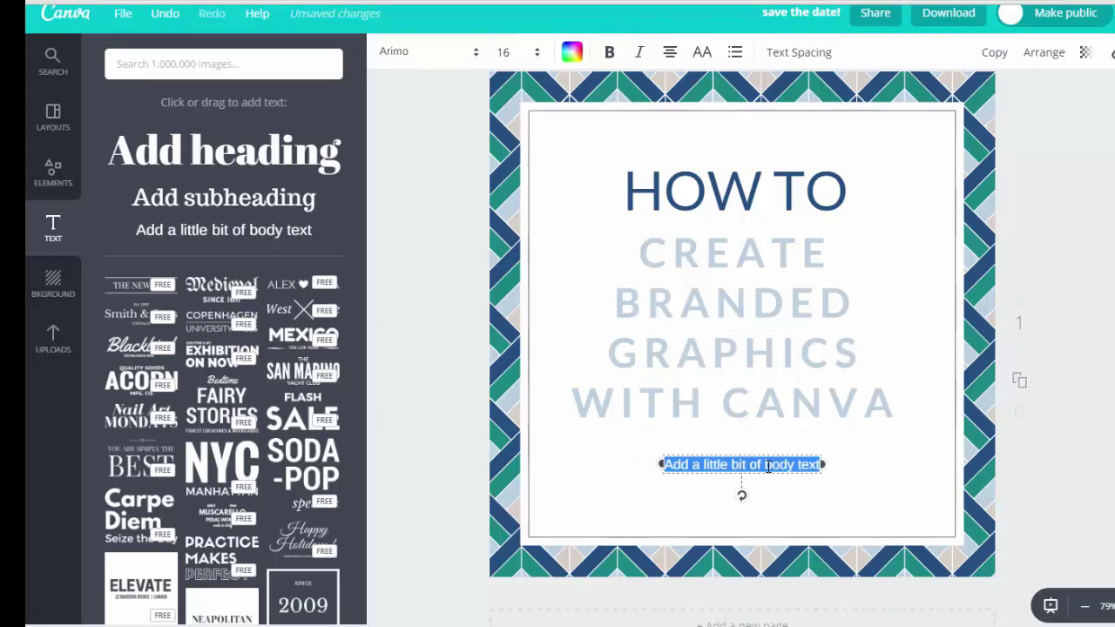
pyautogui.write('YOURCHI')
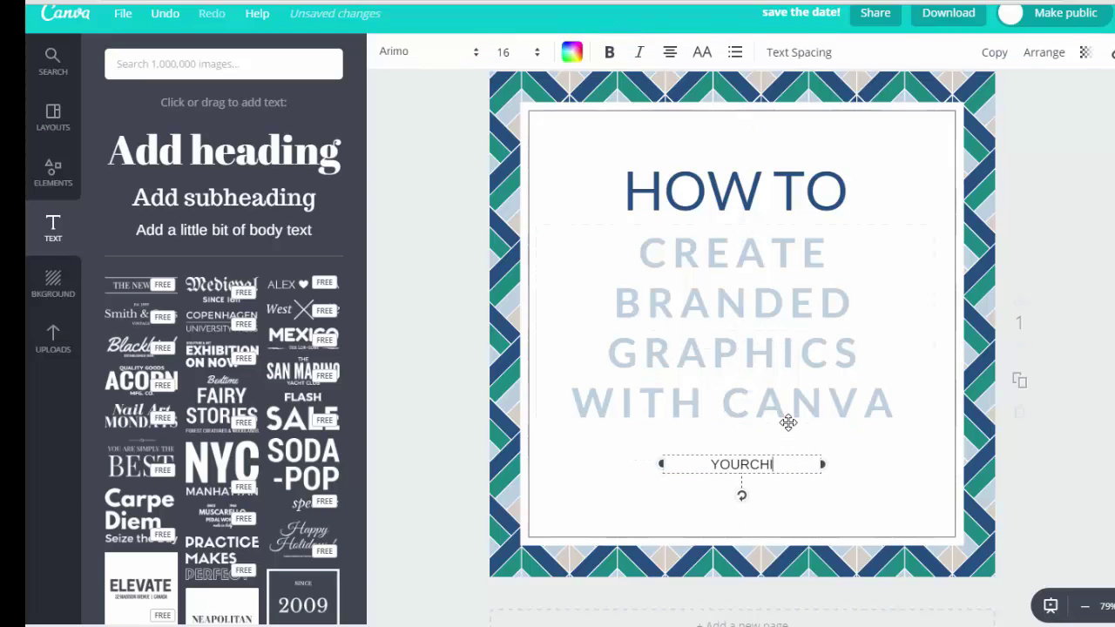
pyautogui.write('CGEEK.COM')
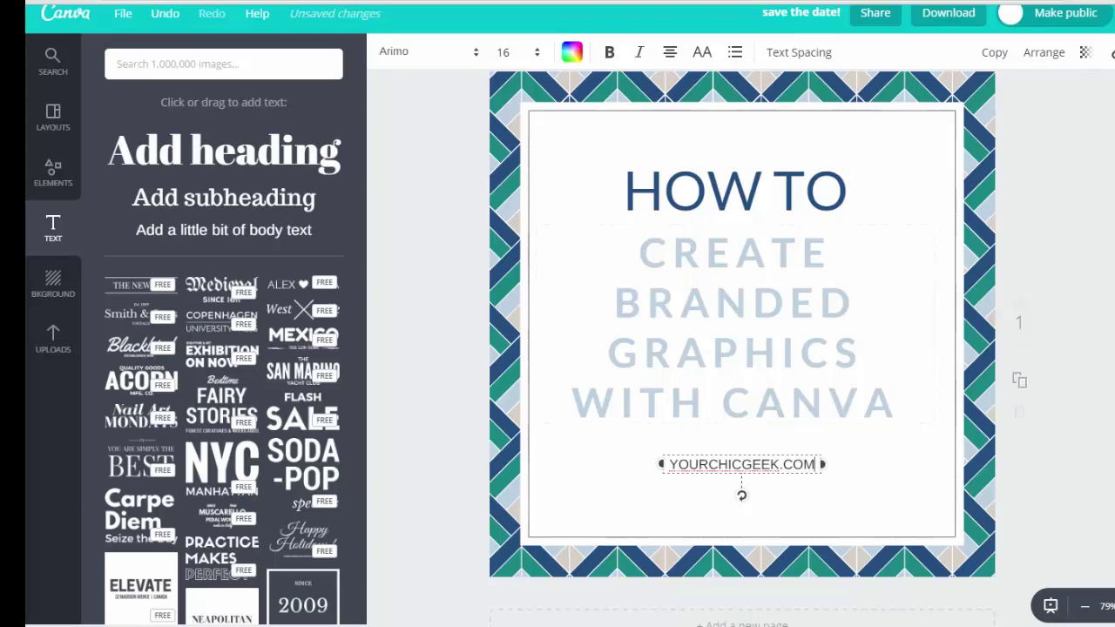
# Try font sizes 28 and 21 on the website line, set it to 18, and nudge it and the lower heading slightly down.
pyautogui.doubleClick(745, 466)
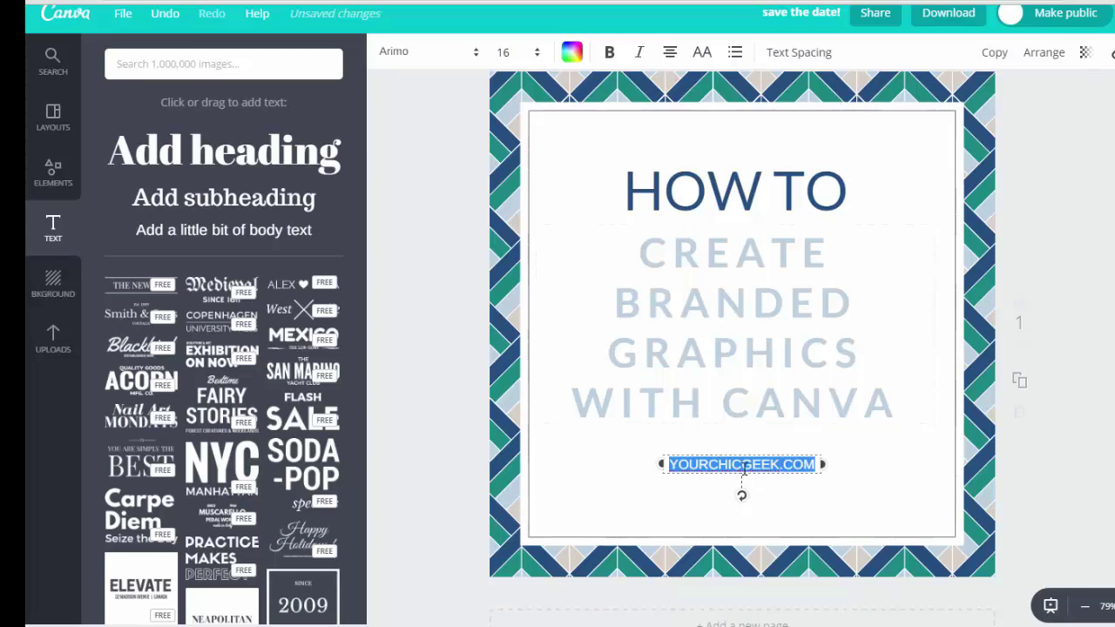
pyautogui.click(538, 54)
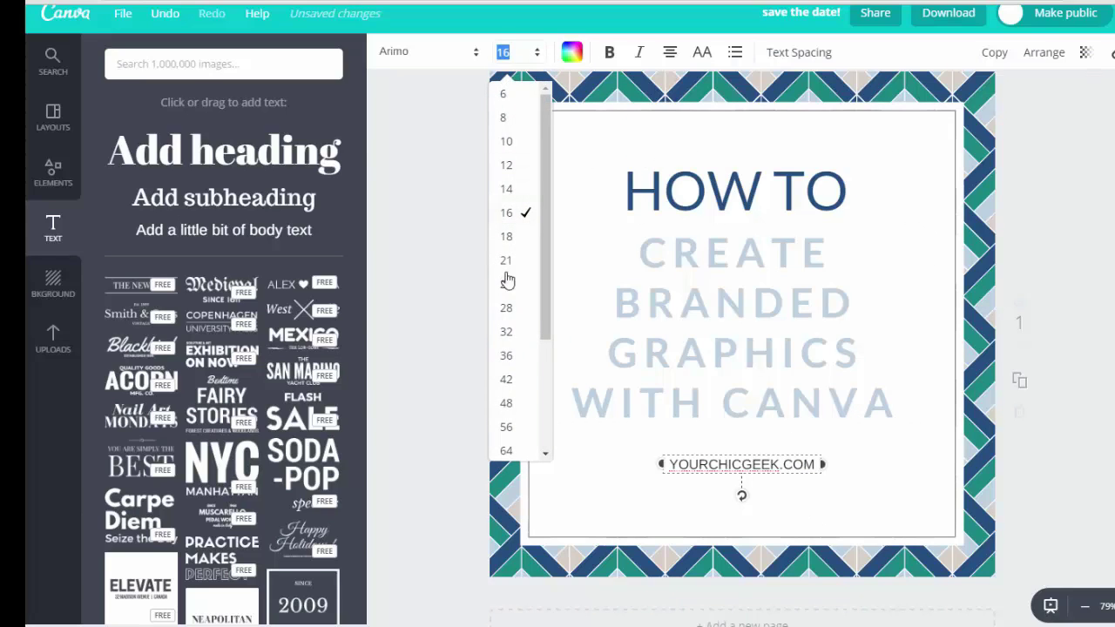
pyautogui.click(507, 304)
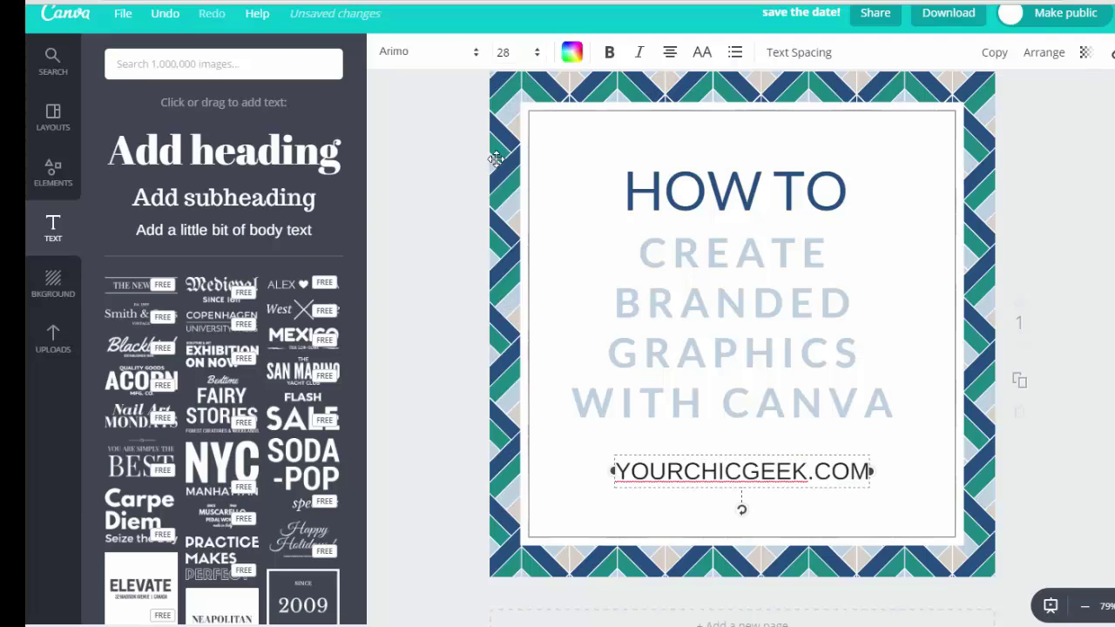
pyautogui.click(533, 57)
pyautogui.click(508, 264)
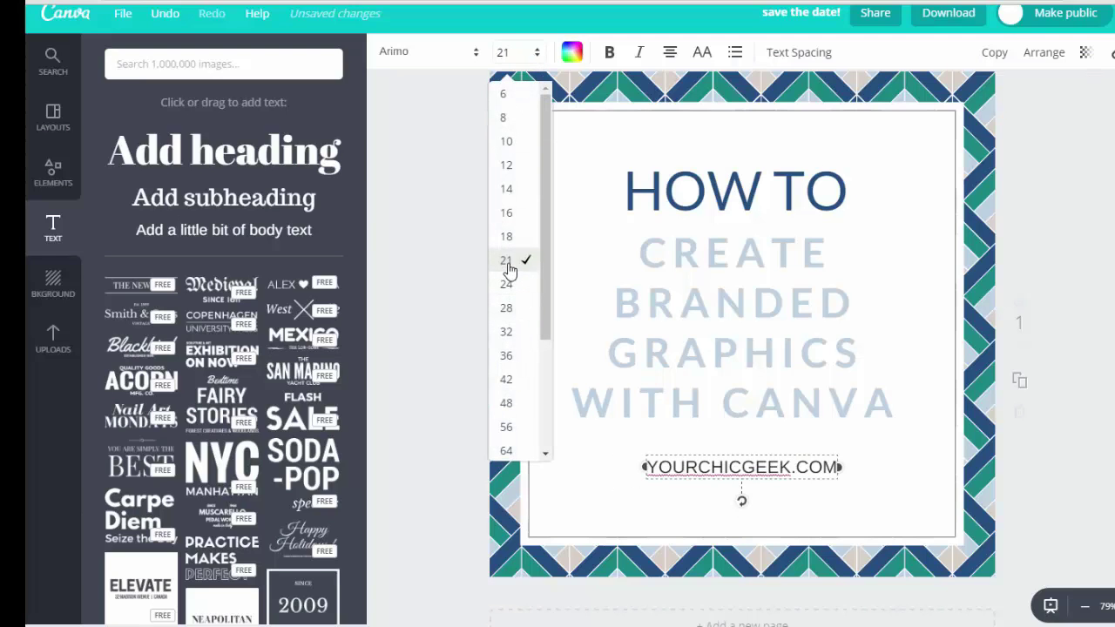
pyautogui.click(514, 57)
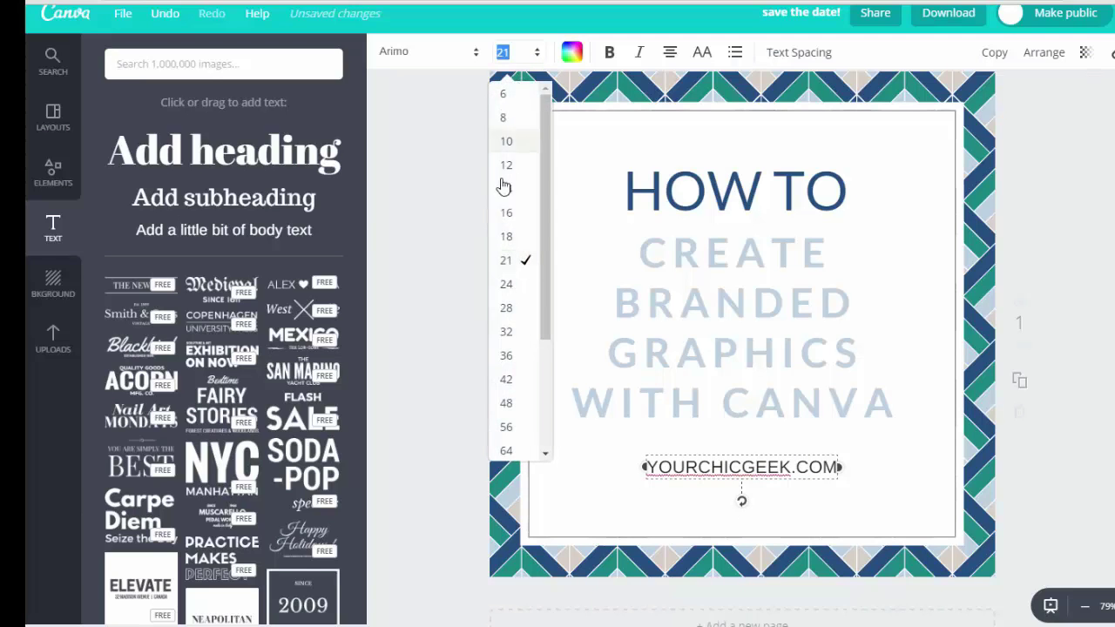
pyautogui.click(507, 237)
pyautogui.moveTo(742, 465)
pyautogui.mouseDown()
pyautogui.moveTo(747, 448)
pyautogui.moveTo(746, 467)
pyautogui.mouseUp()
pyautogui.moveTo(732, 391); pyautogui.dragTo(766, 397)
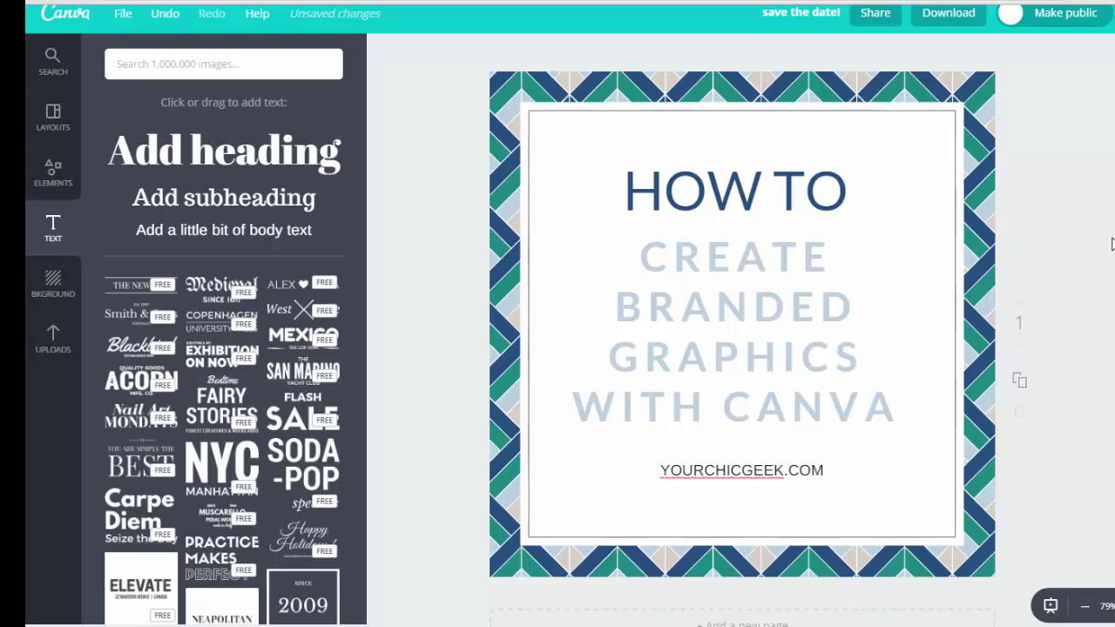
# Duplicate the finished graphic as a second page.
pyautogui.scroll(-1, 1113, 243)
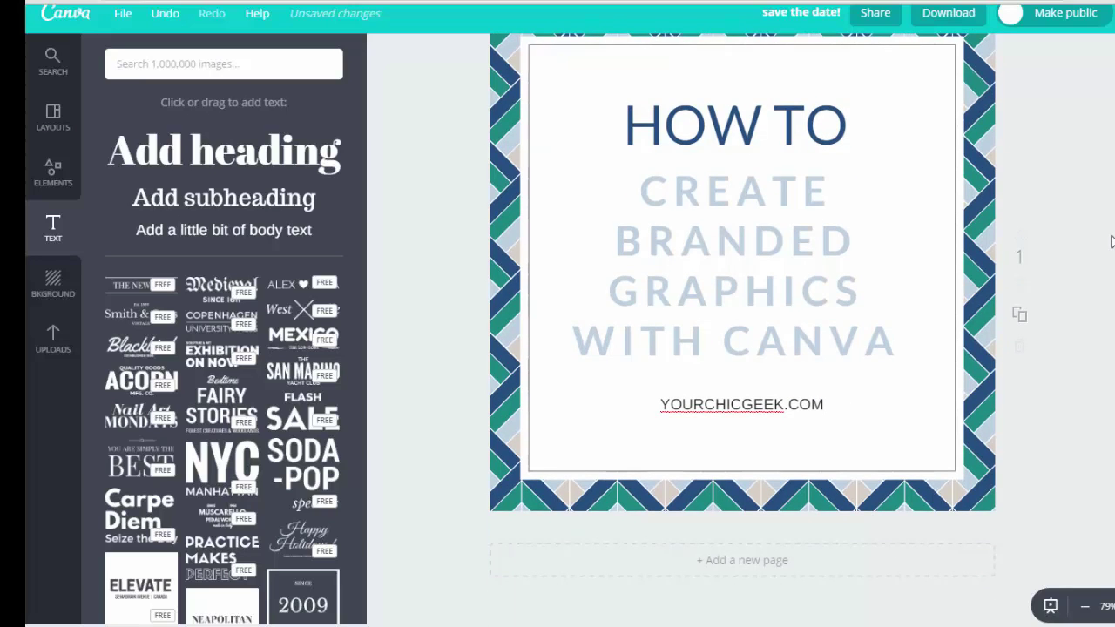
pyautogui.click(1021, 322)
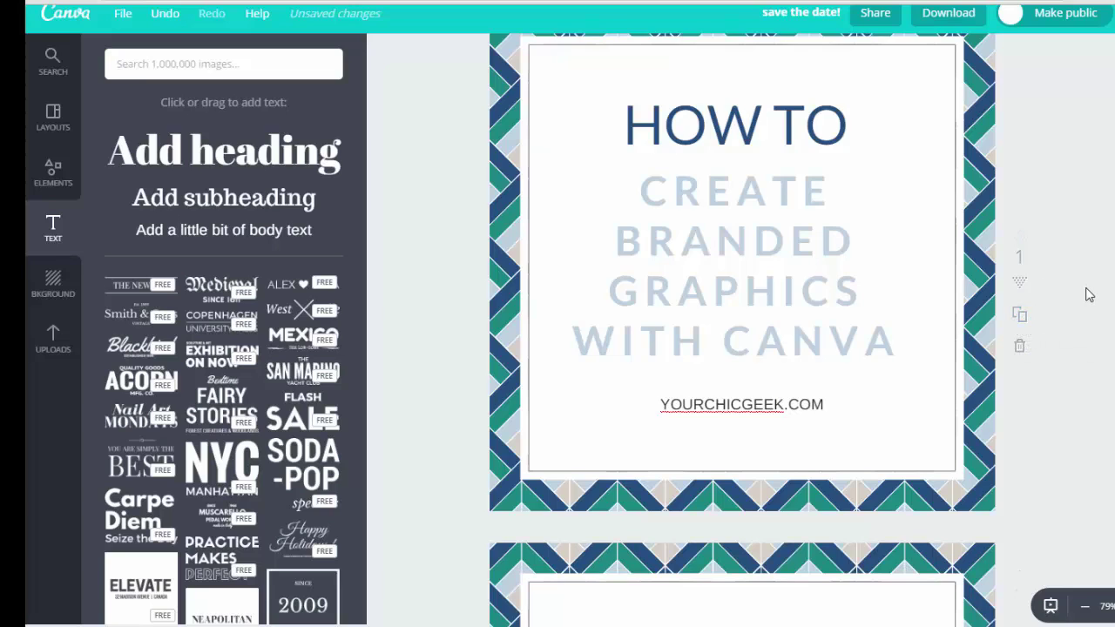
pyautogui.scroll(-3, 1084, 289)
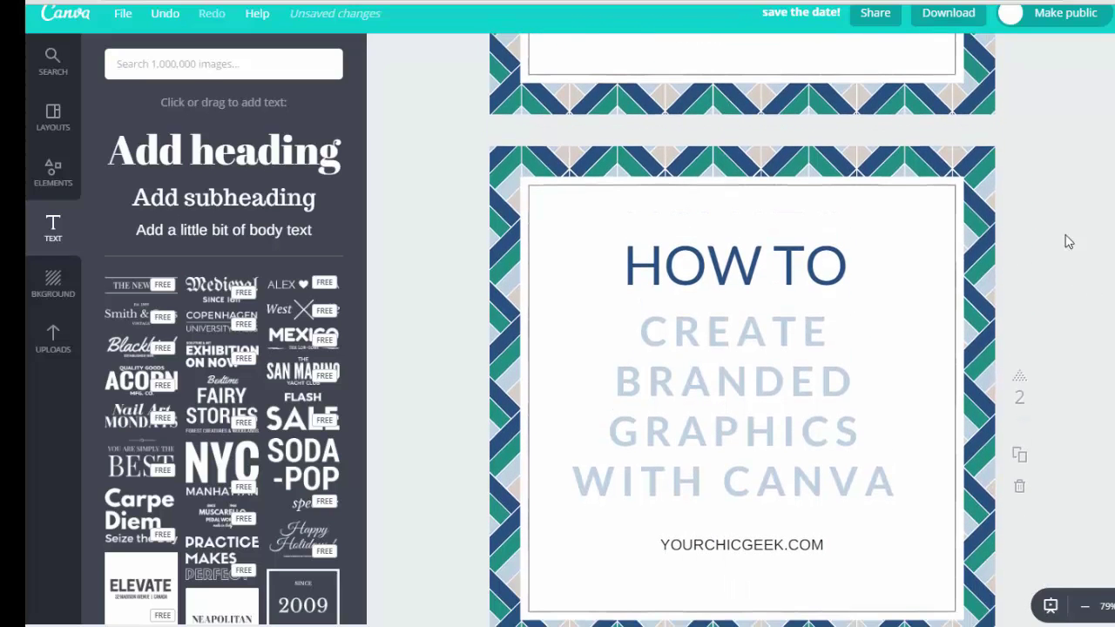
# Change the green in page 2's border pattern to the beige document color.
pyautogui.click(503, 155)
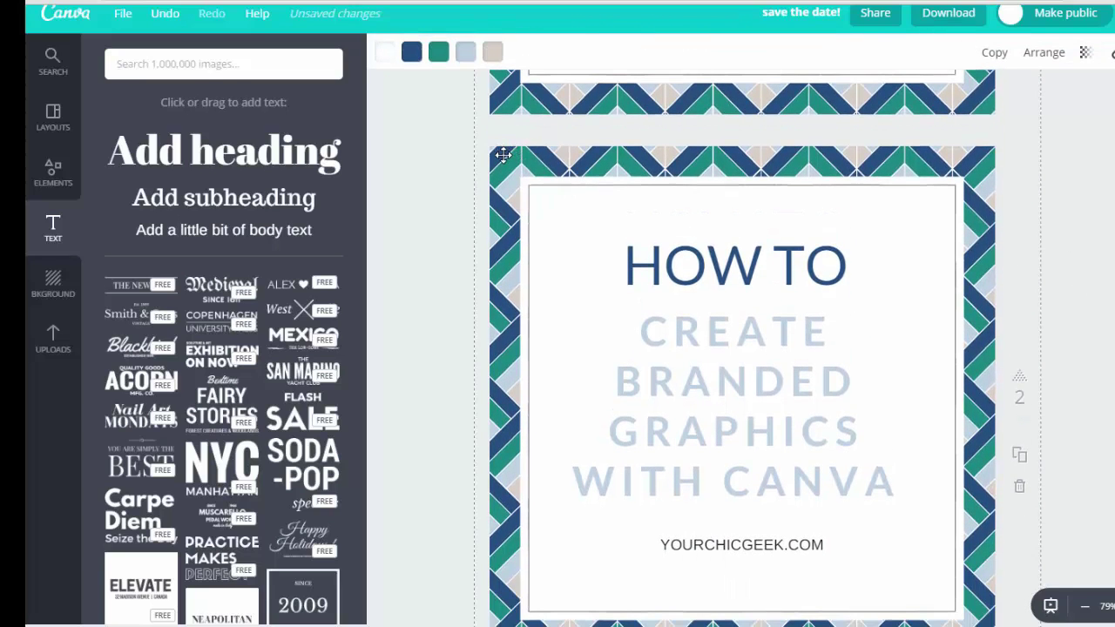
pyautogui.click(1068, 225)
pyautogui.scroll(-1, 745, 200)
pyautogui.click(502, 95)
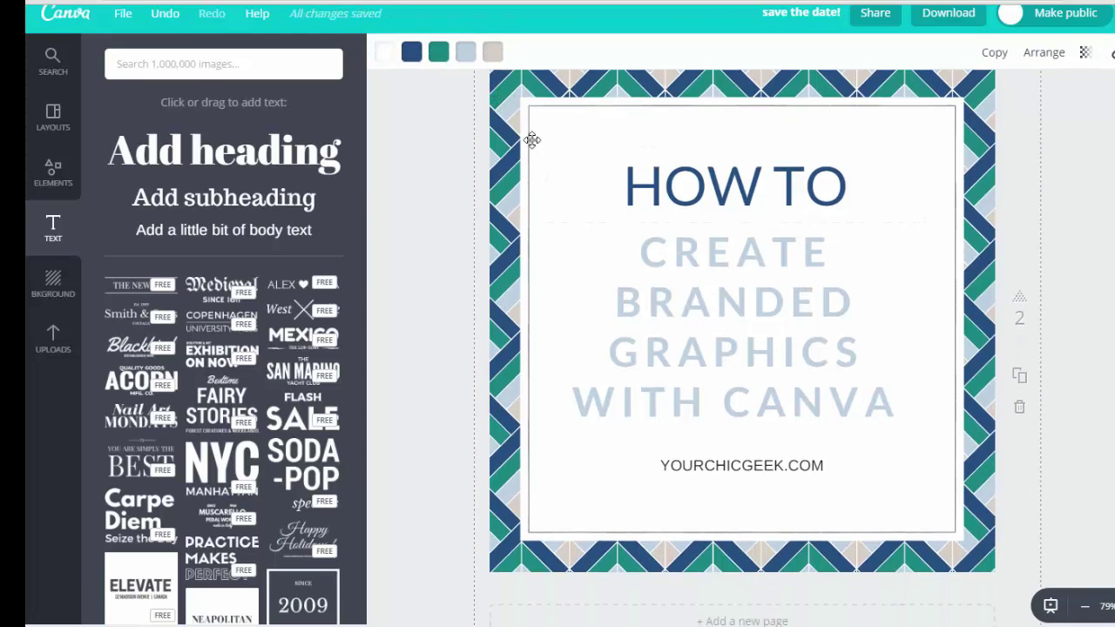
pyautogui.click(440, 62)
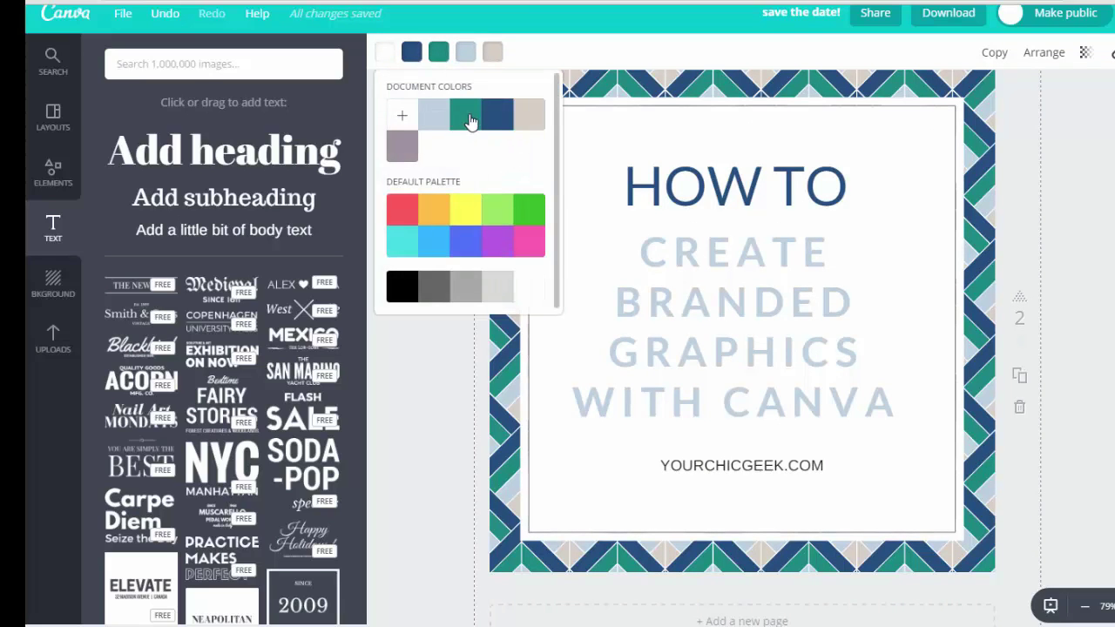
pyautogui.click(529, 117)
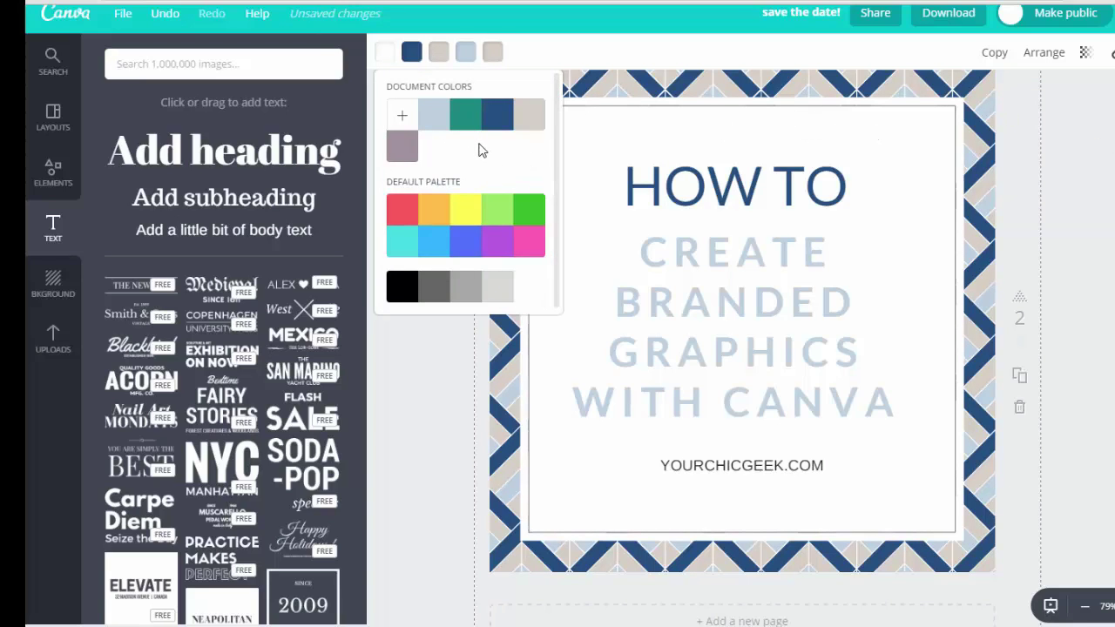
pyautogui.click(1104, 168)
# Compare the borders of pages 1 and 2, and duplicate page 2 as a third page.
pyautogui.scroll(4, 1106, 172)
pyautogui.scroll(-2, 1102, 200)
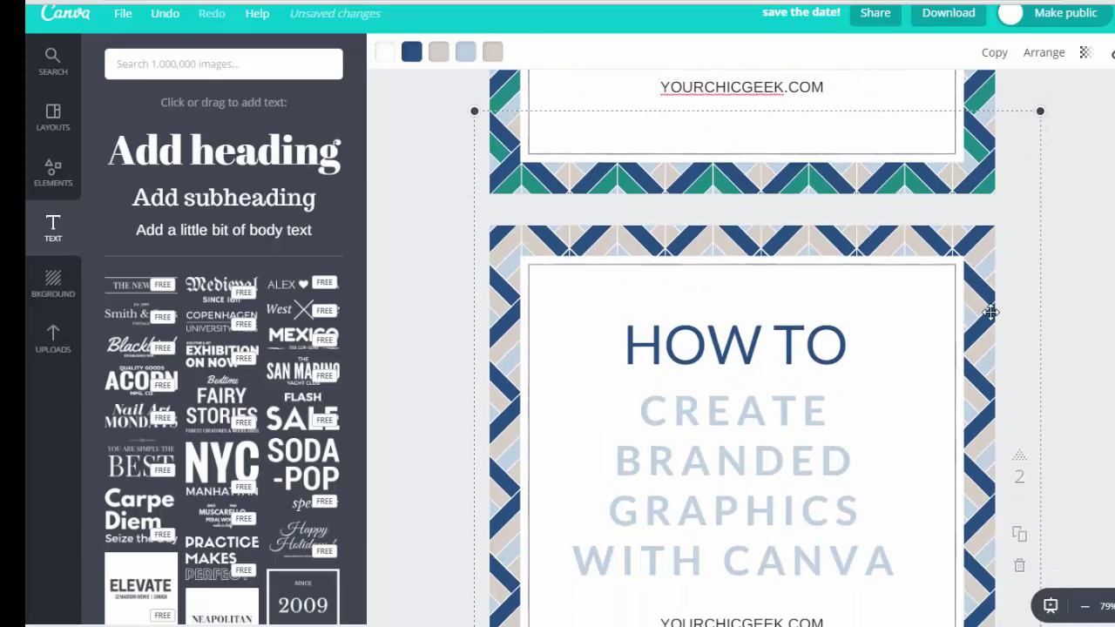
pyautogui.scroll(3, 1095, 206)
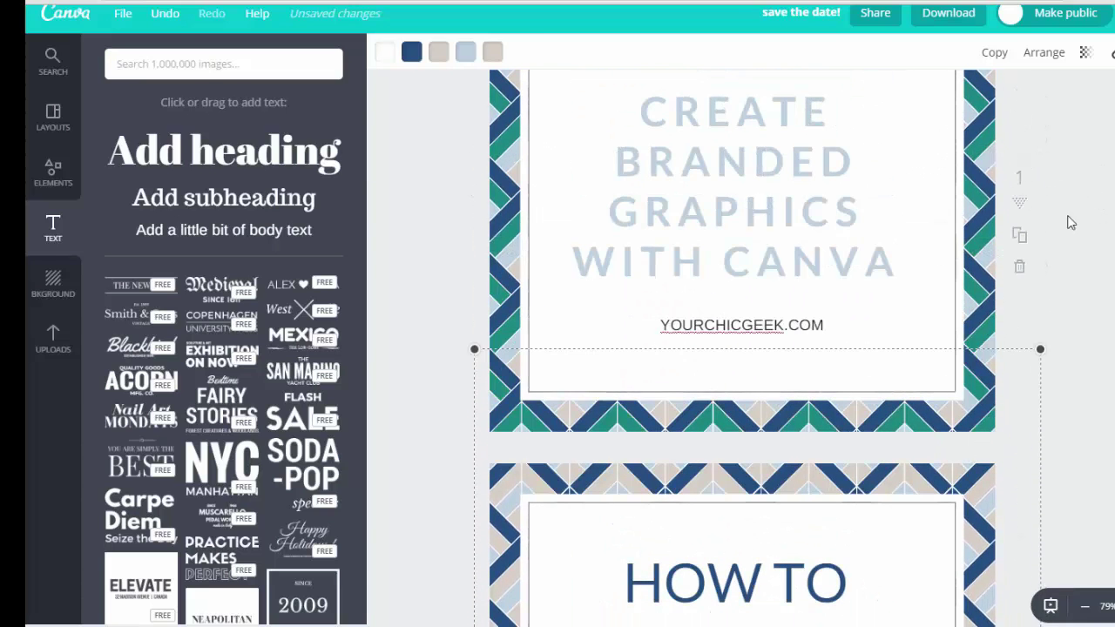
pyautogui.scroll(-5, 1088, 227)
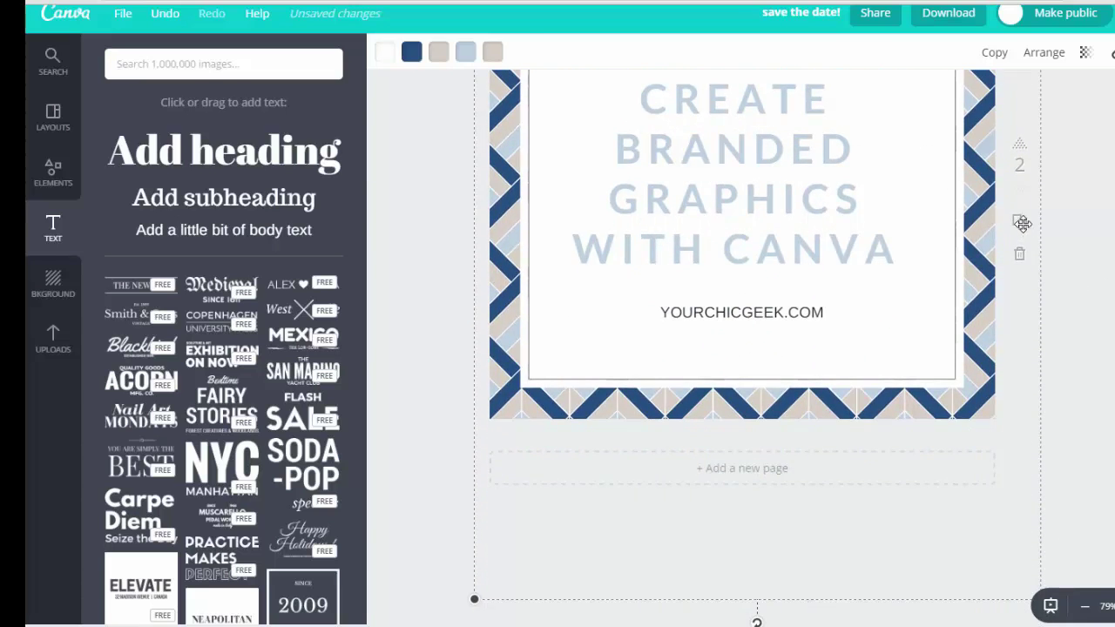
pyautogui.scroll(1, 1024, 228)
pyautogui.click(1029, 320)
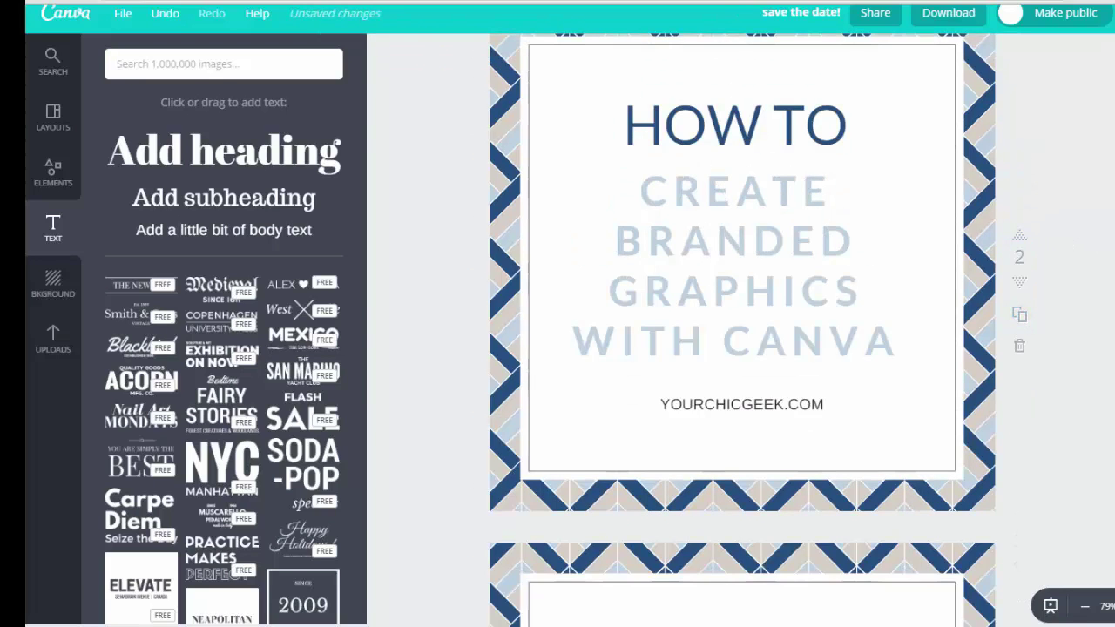
# On page 3, change the beige border color that replaced the green to the muted purple document color.
pyautogui.click(520, 155)
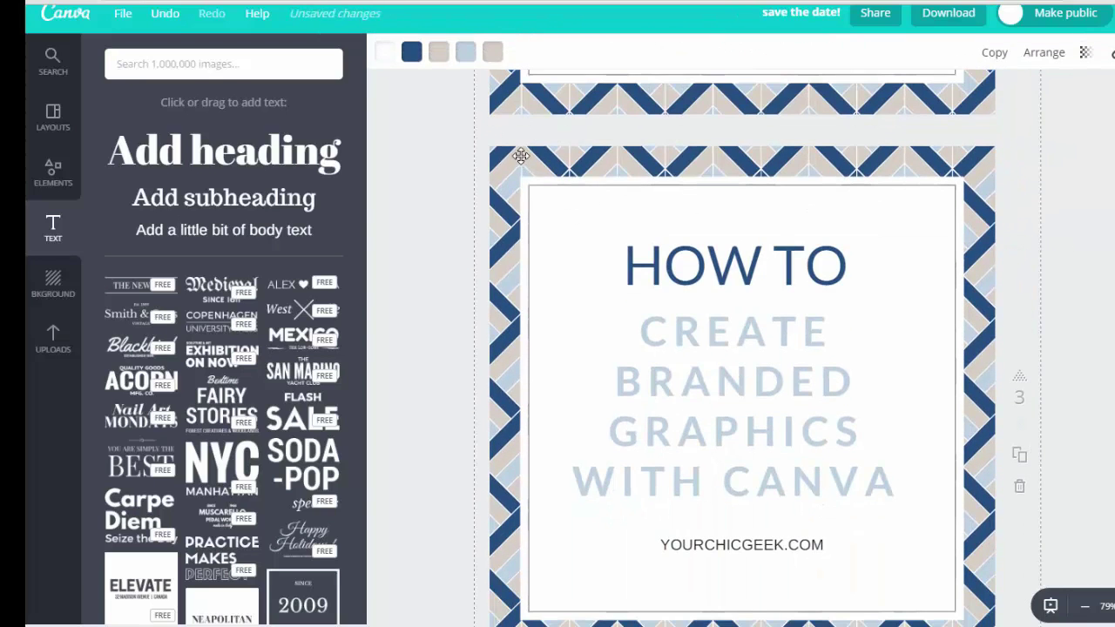
pyautogui.click(438, 57)
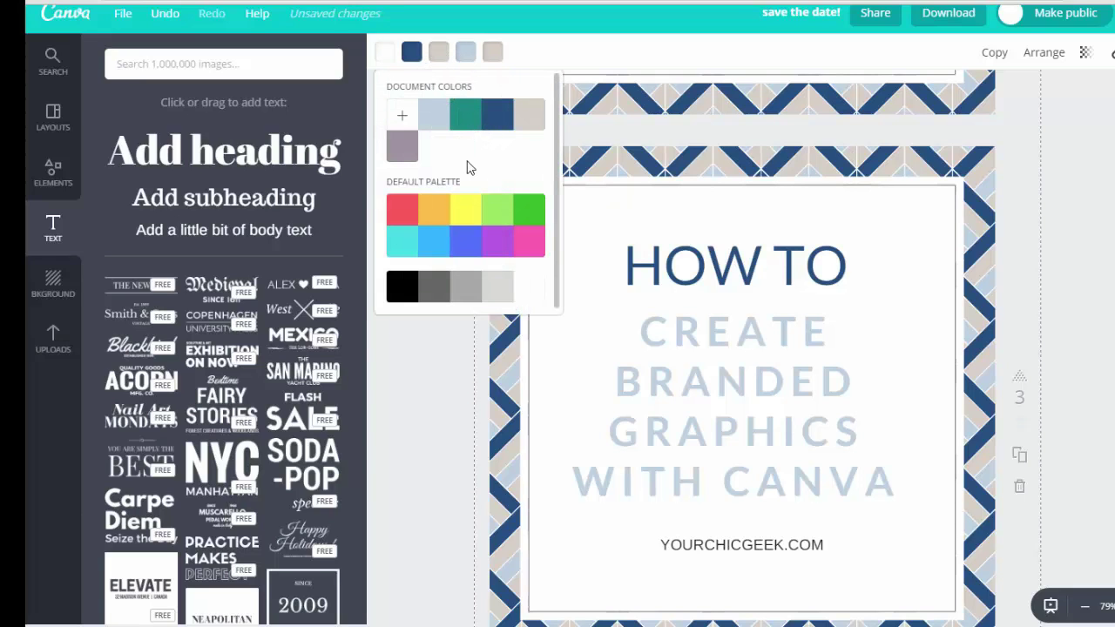
pyautogui.click(402, 148)
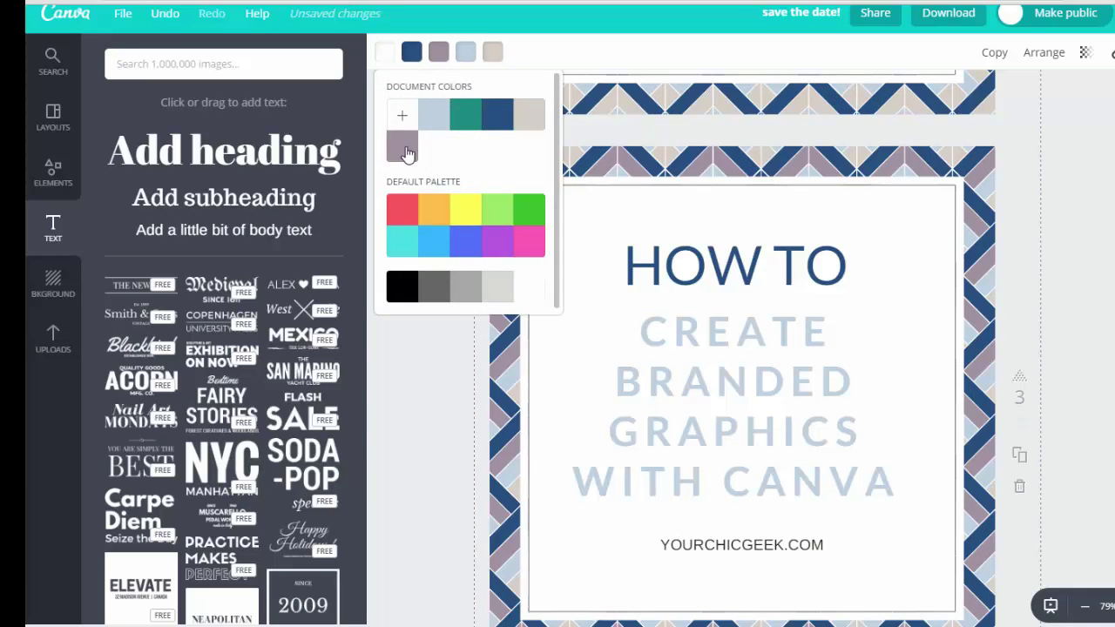
# Look through the three pages to compare their border color variations.
pyautogui.scroll(10, 742, 349)
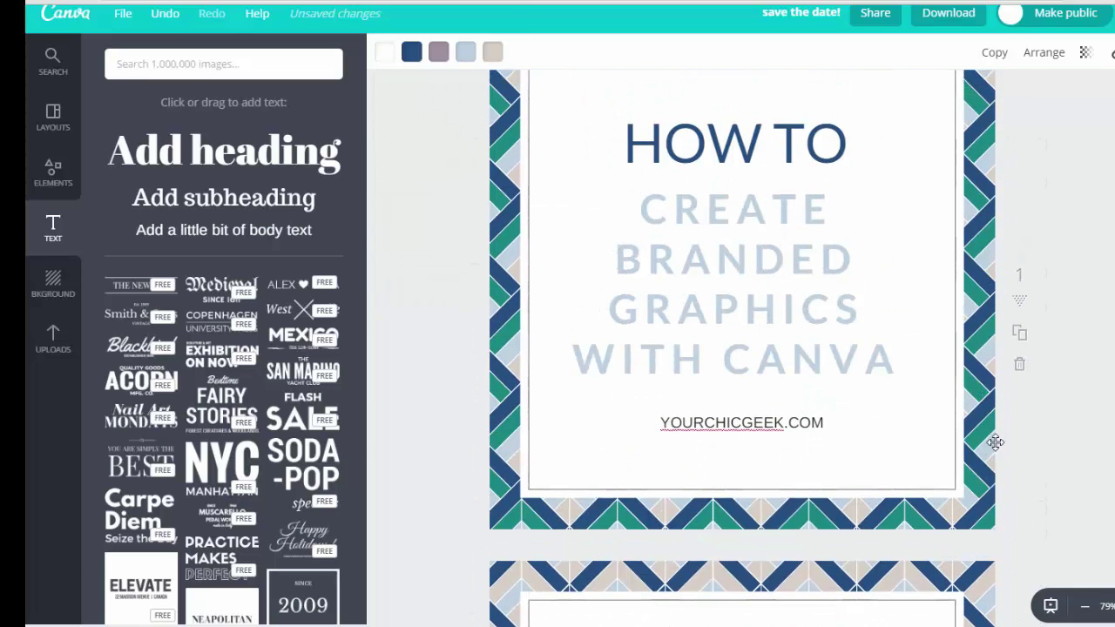
pyautogui.scroll(-5, 996, 442)
pyautogui.scroll(-5, 742, 349)
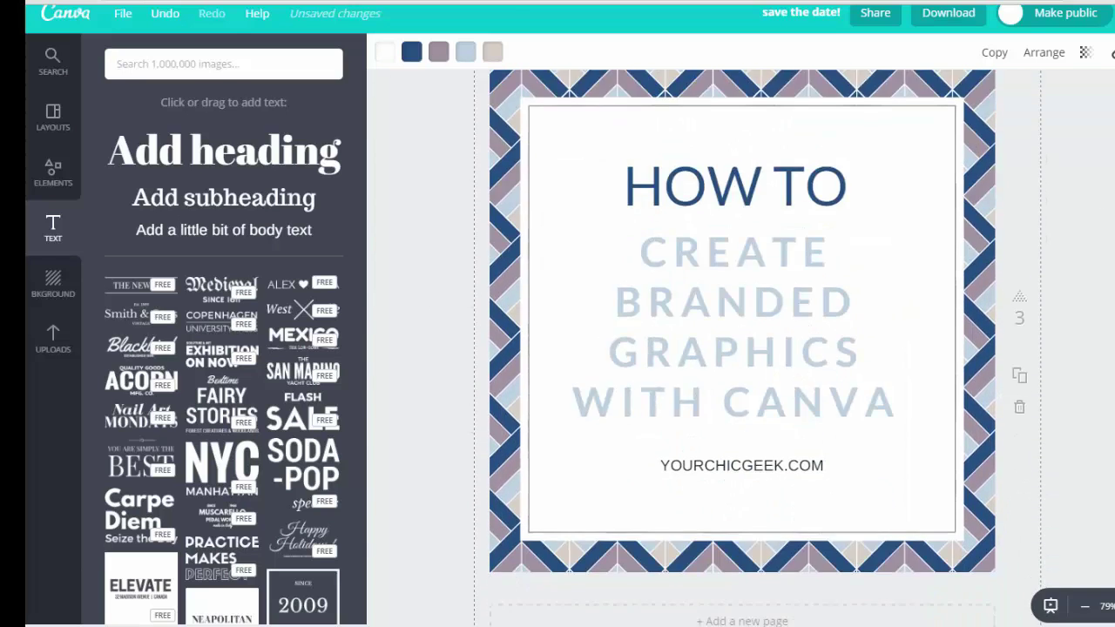
pyautogui.click(685, 269)
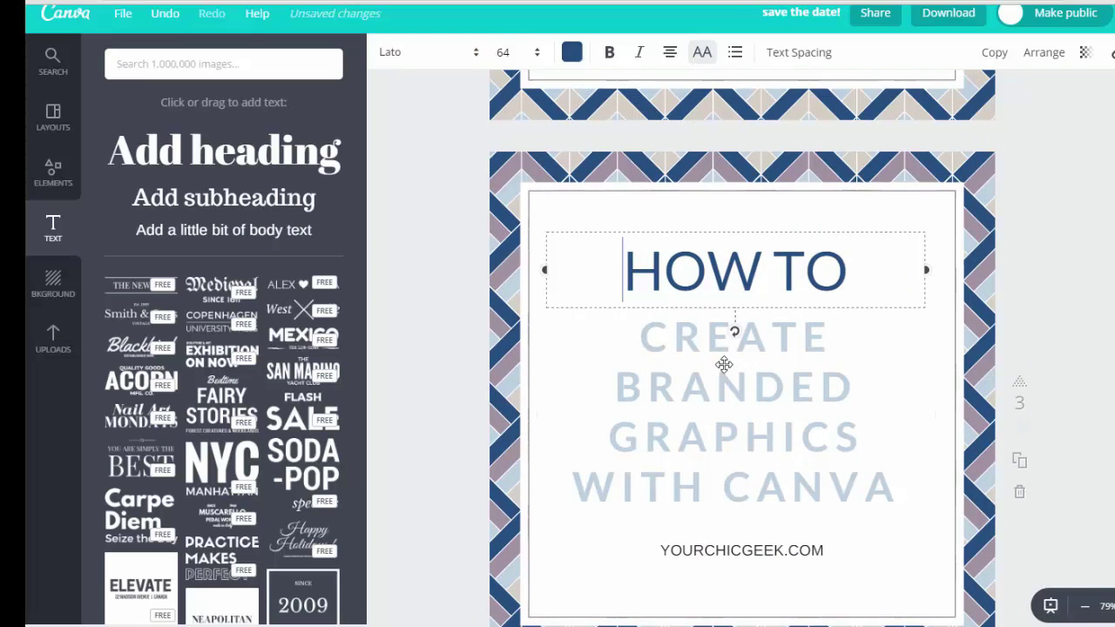
pyautogui.press('Escape')
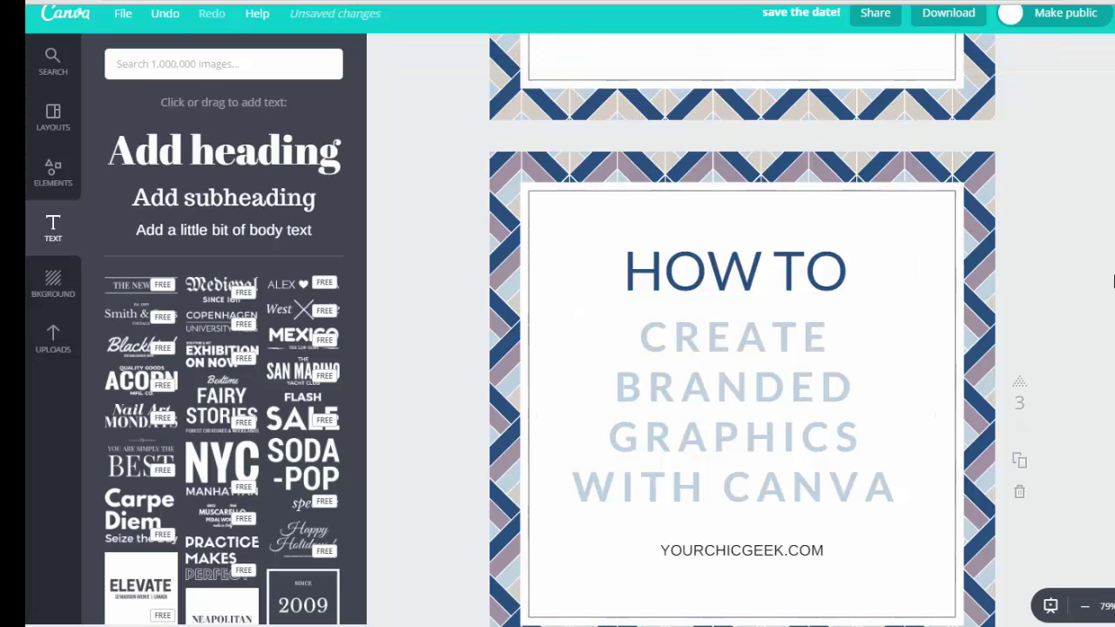
pyautogui.scroll(3, 741, 348)
pyautogui.scroll(5, 741, 348)
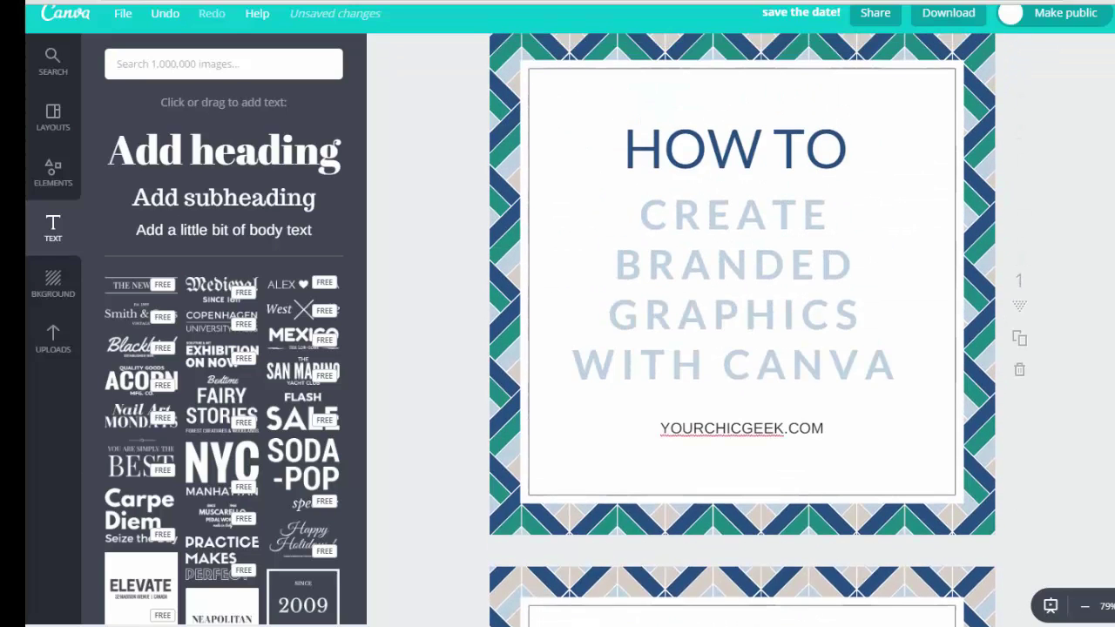